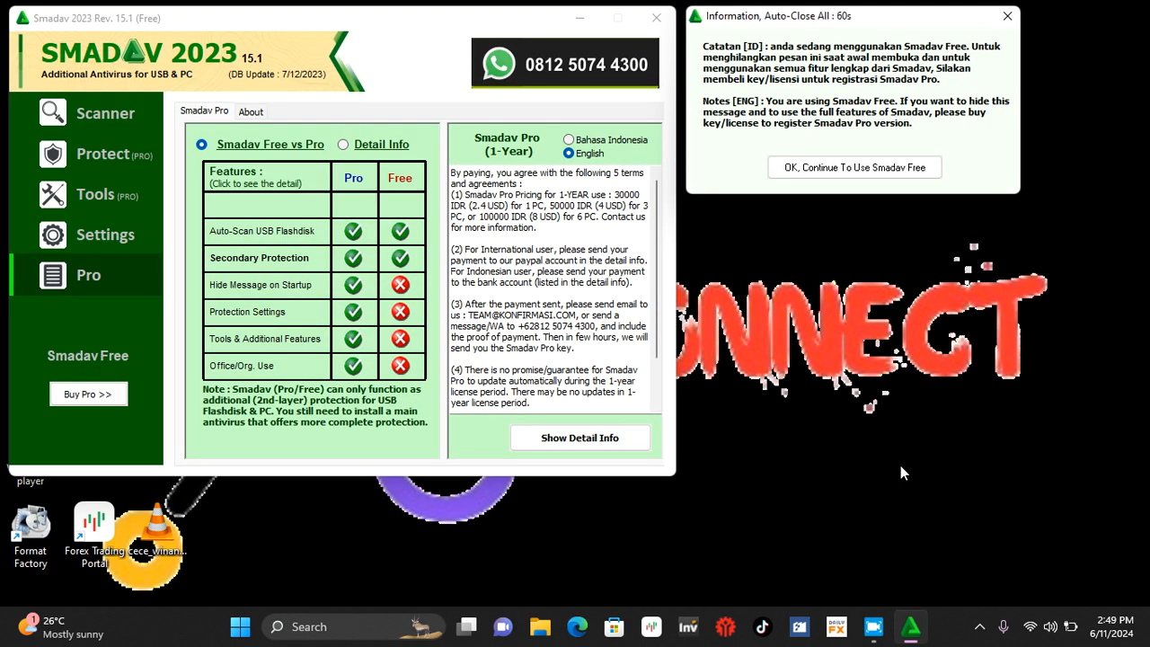
Step: Close the Smadav antivirus window and select the SERVER,CMS,THEME & PLUGINS folder on the desktop
{"action": "left_click", "coordinate": [655, 18]}
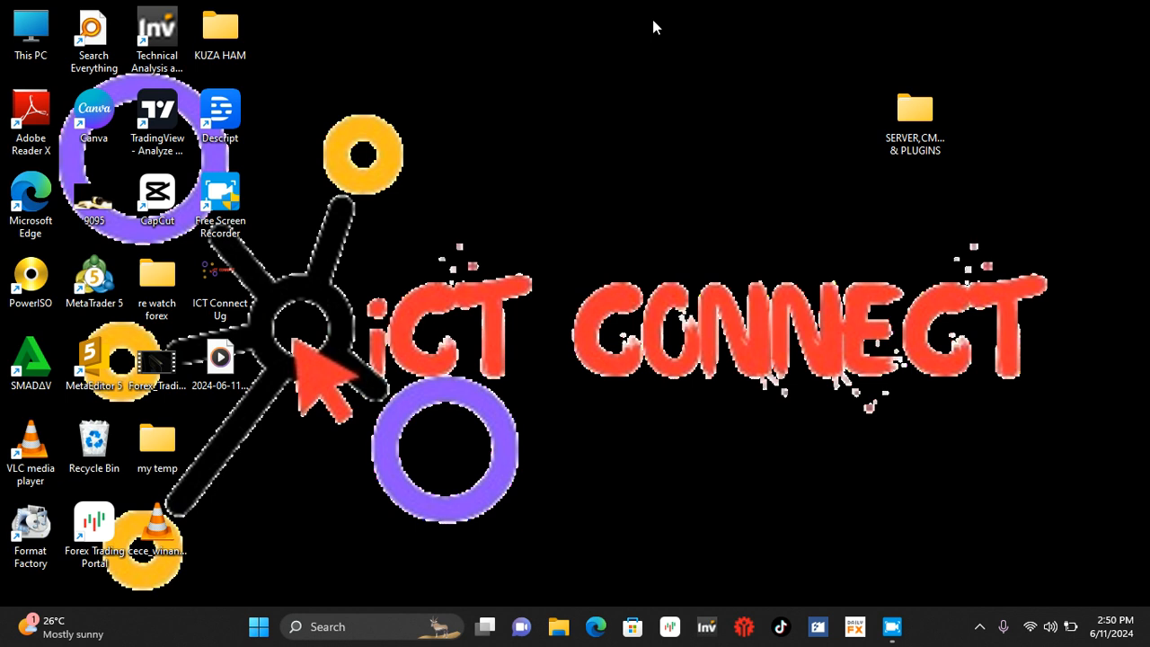
{"action": "left_click", "coordinate": [915, 158]}
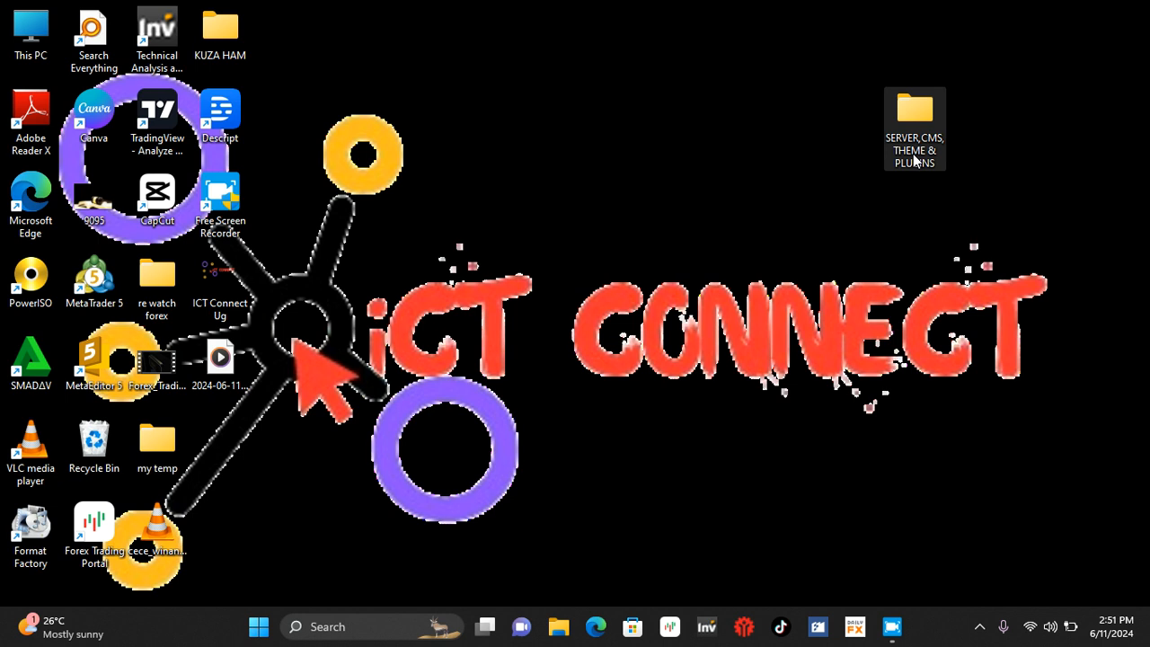
{"action": "left_click", "coordinate": [914, 160]}
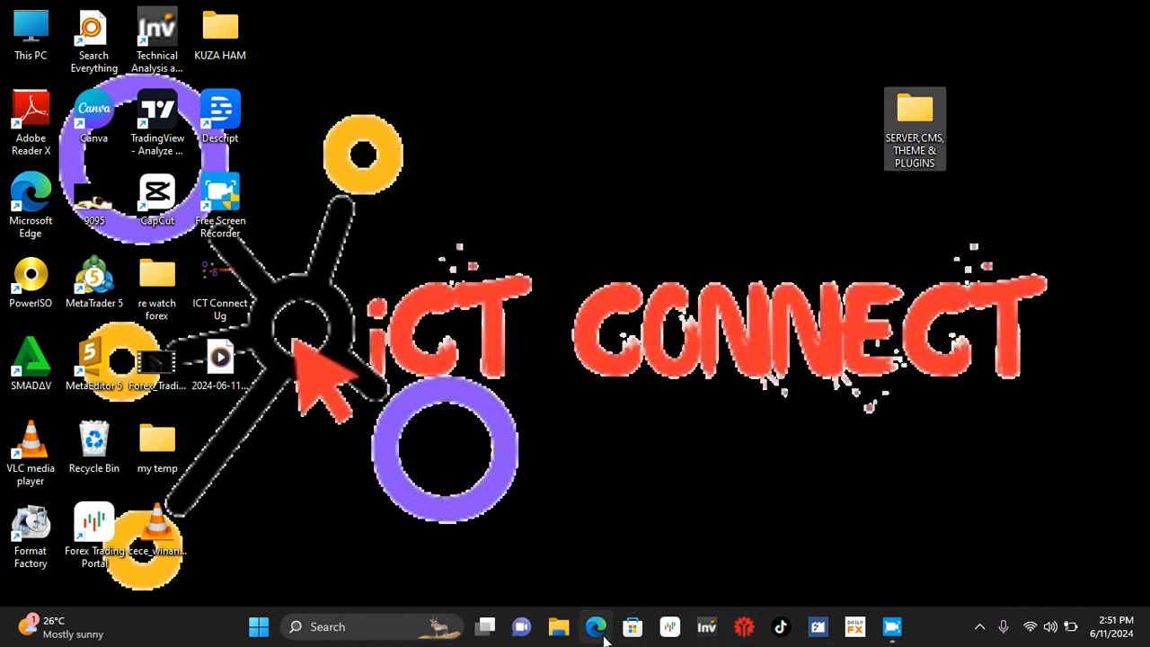
Step: Switch to Microsoft Edge and load google.com
{"action": "left_click", "coordinate": [598, 629]}
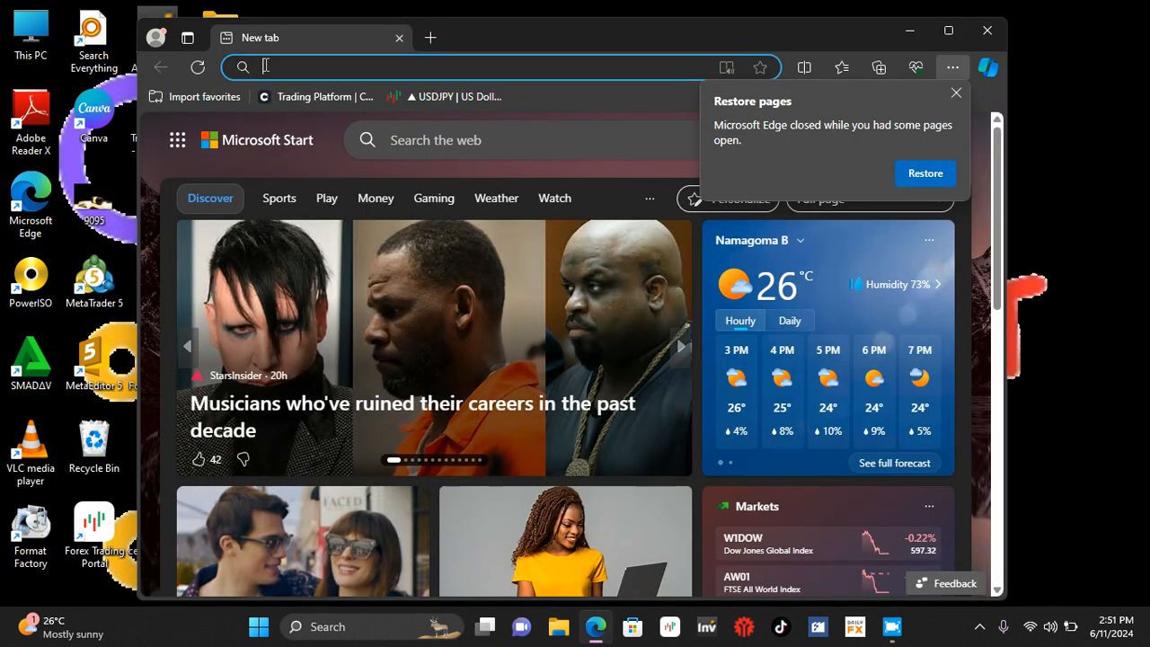
{"action": "left_click", "coordinate": [267, 67]}
{"action": "type", "text": "g"}
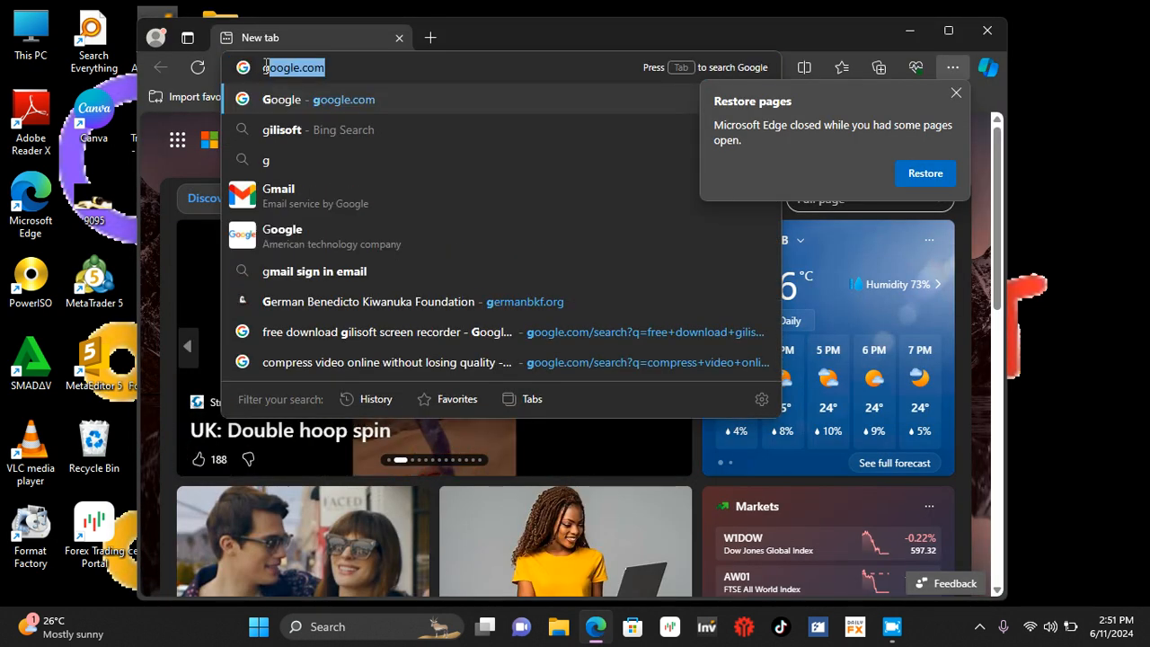
{"action": "key", "text": "Return"}
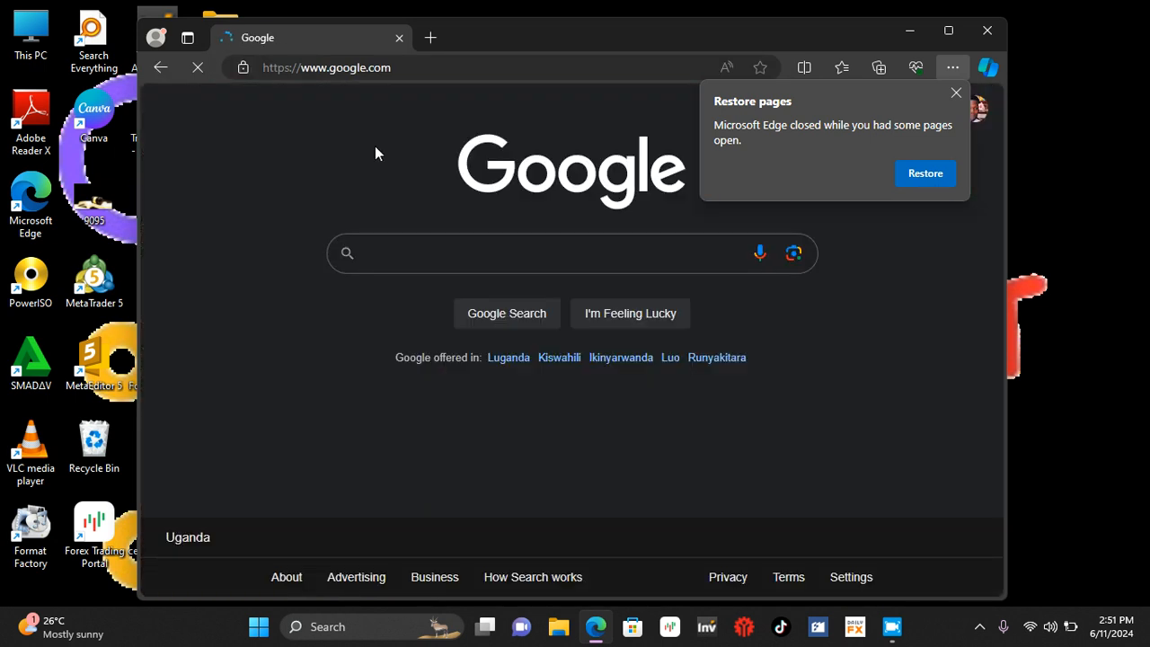
{"action": "type", "text": "mimi"}
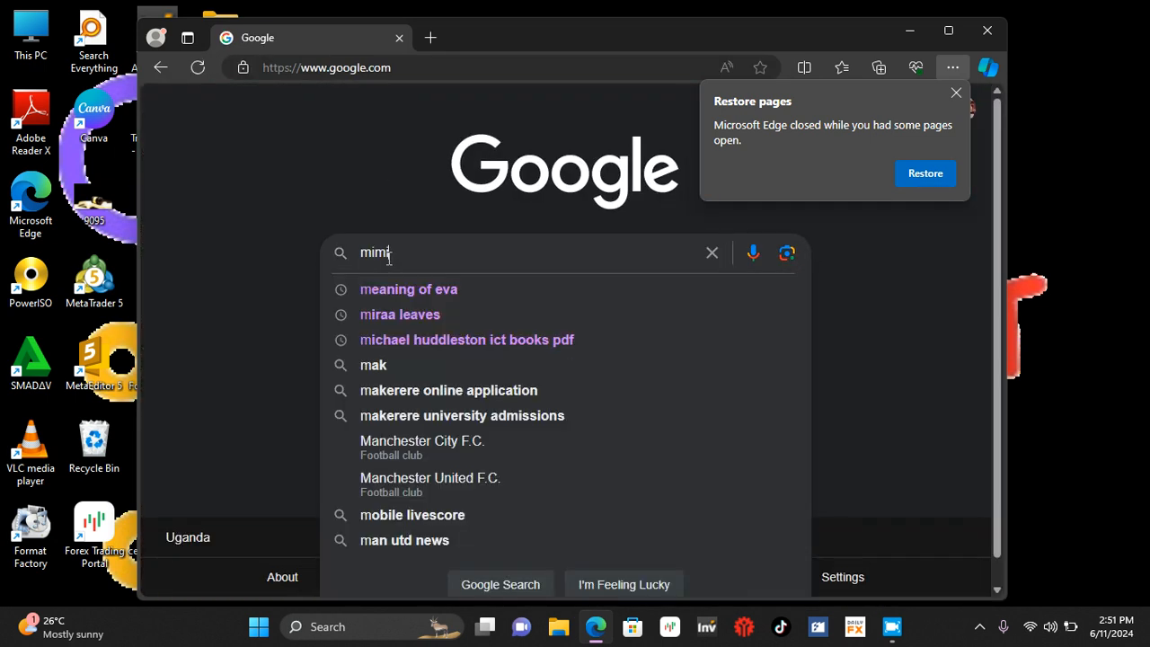
{"action": "key", "text": "BackSpace"}
{"action": "key", "text": "BackSpace"}
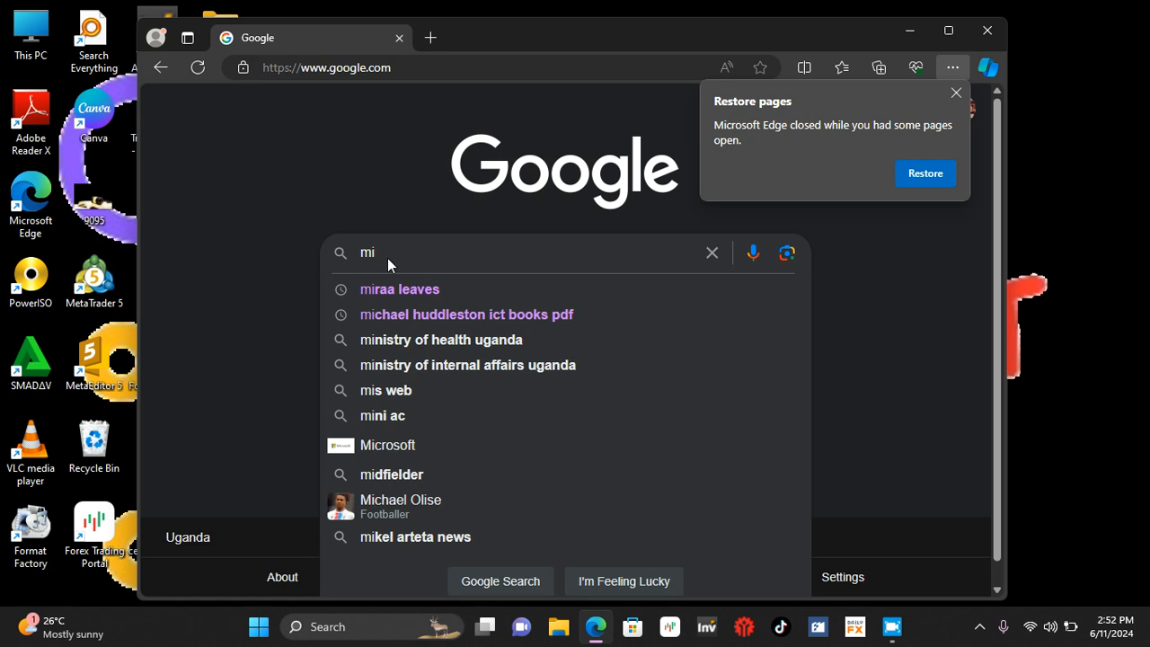
{"action": "key", "text": "BackSpace"}
{"action": "key", "text": "BackSpace"}
Step: Search Google for "esc uganda" and view the Education Service Commission website in a maximized window
{"action": "type", "text": "esd"}
{"action": "key", "text": "BackSpace"}
{"action": "type", "text": "c"}
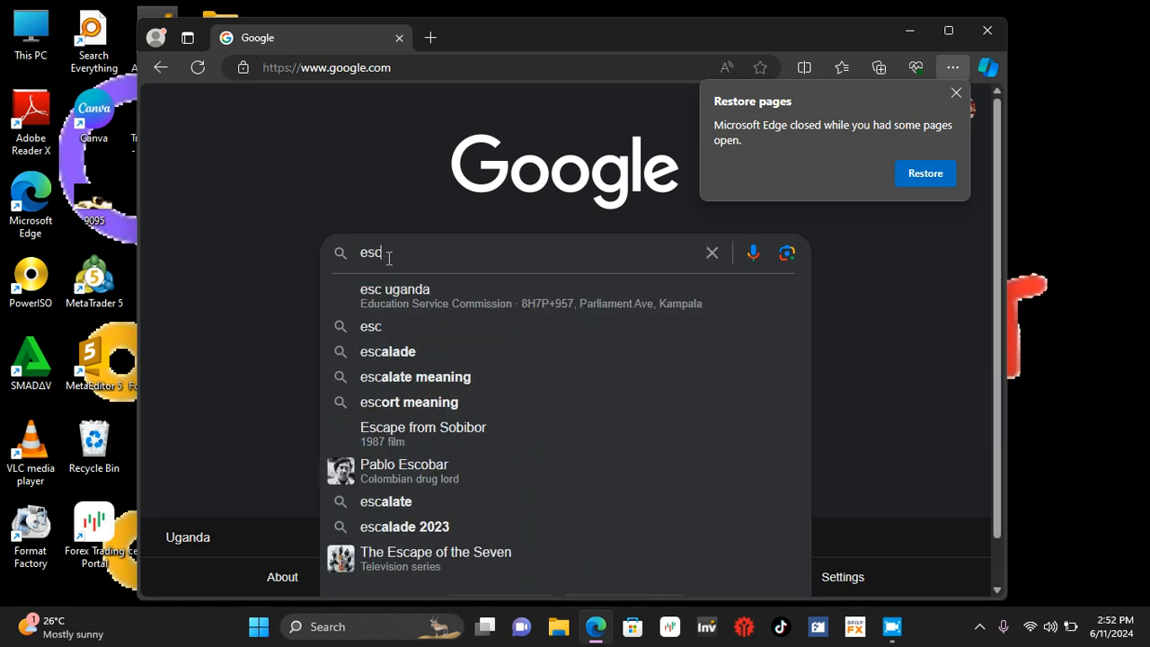
{"action": "left_click", "coordinate": [404, 297]}
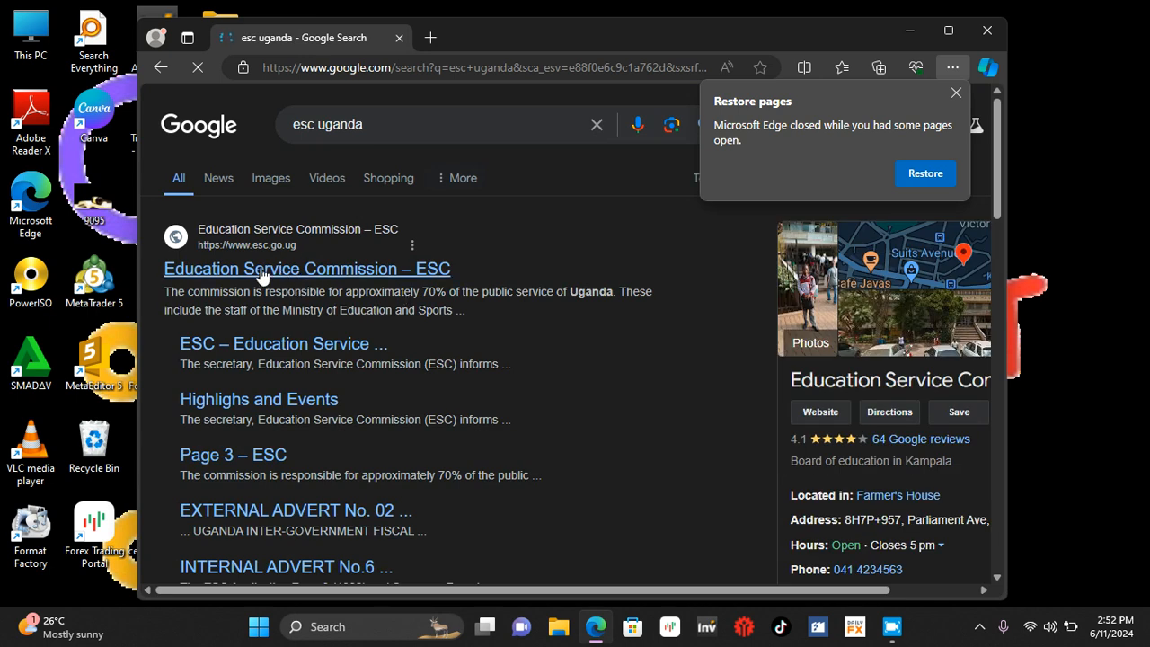
{"action": "left_click", "coordinate": [272, 269]}
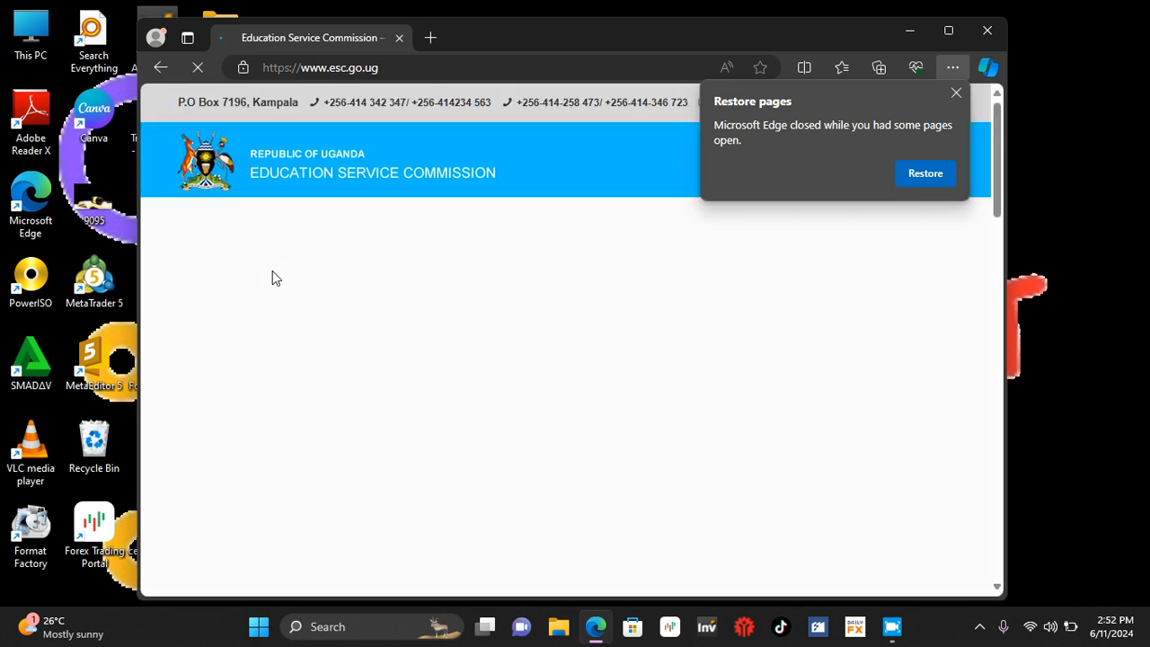
{"action": "left_click", "coordinate": [947, 31]}
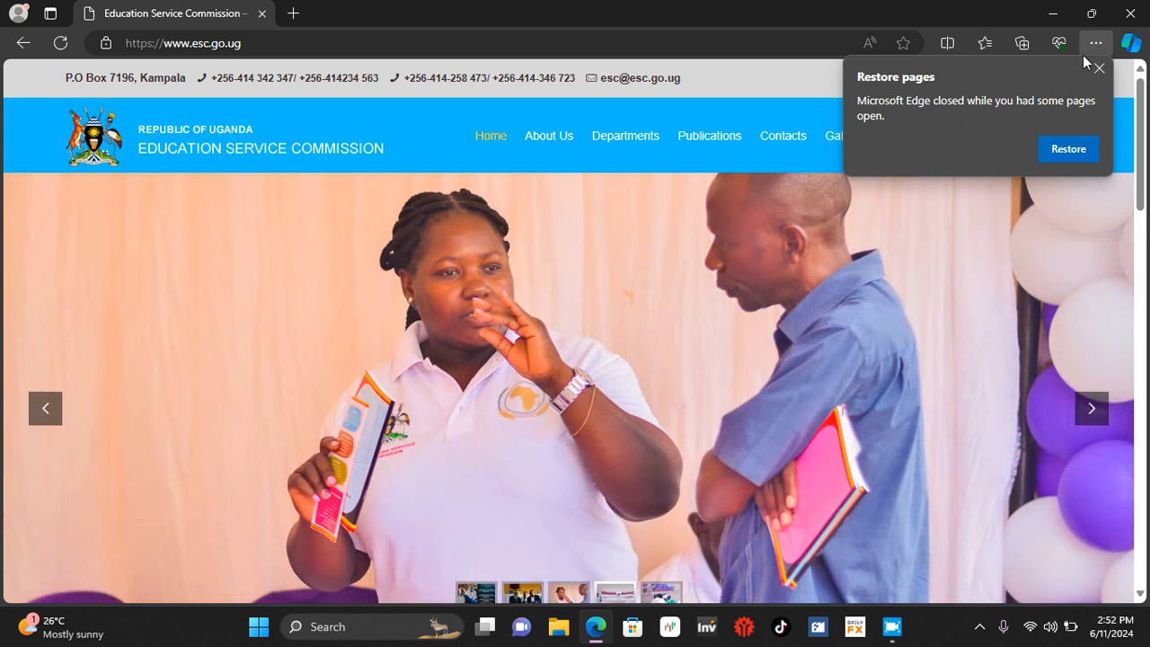
Step: Minimize the browser and select the XAMPP installer in the SERVER 1 subfolder of SERVER,CMS,THEME & PLUGINS
{"action": "left_click", "coordinate": [1055, 13]}
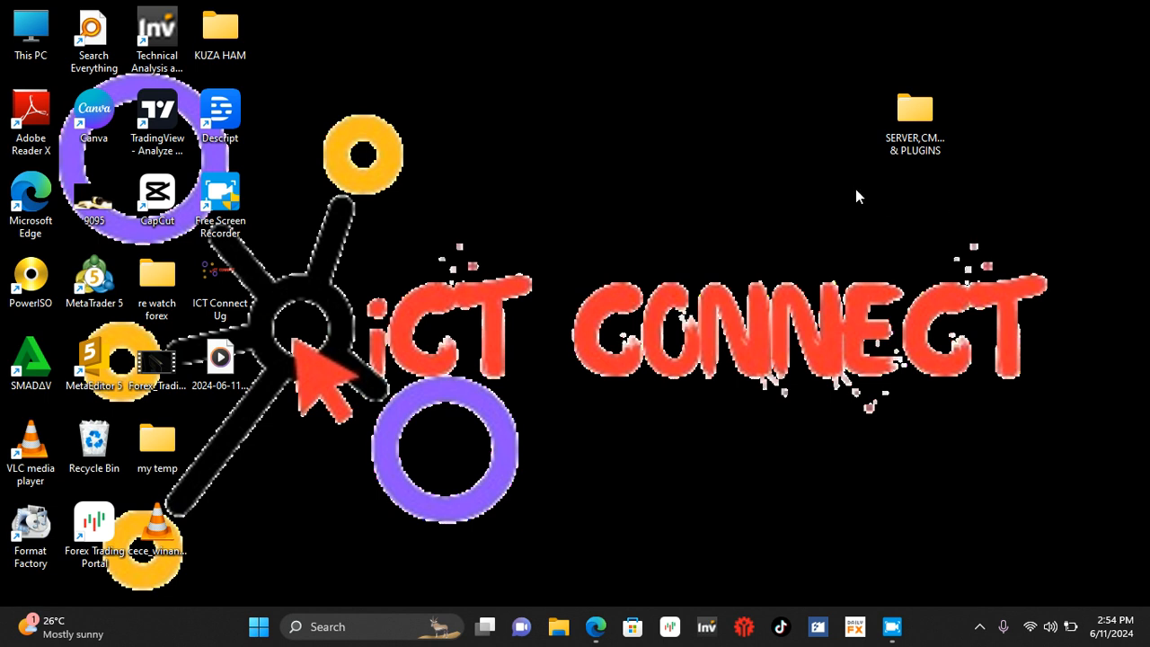
{"action": "left_click", "coordinate": [926, 135]}
{"action": "double_click", "coordinate": [926, 134]}
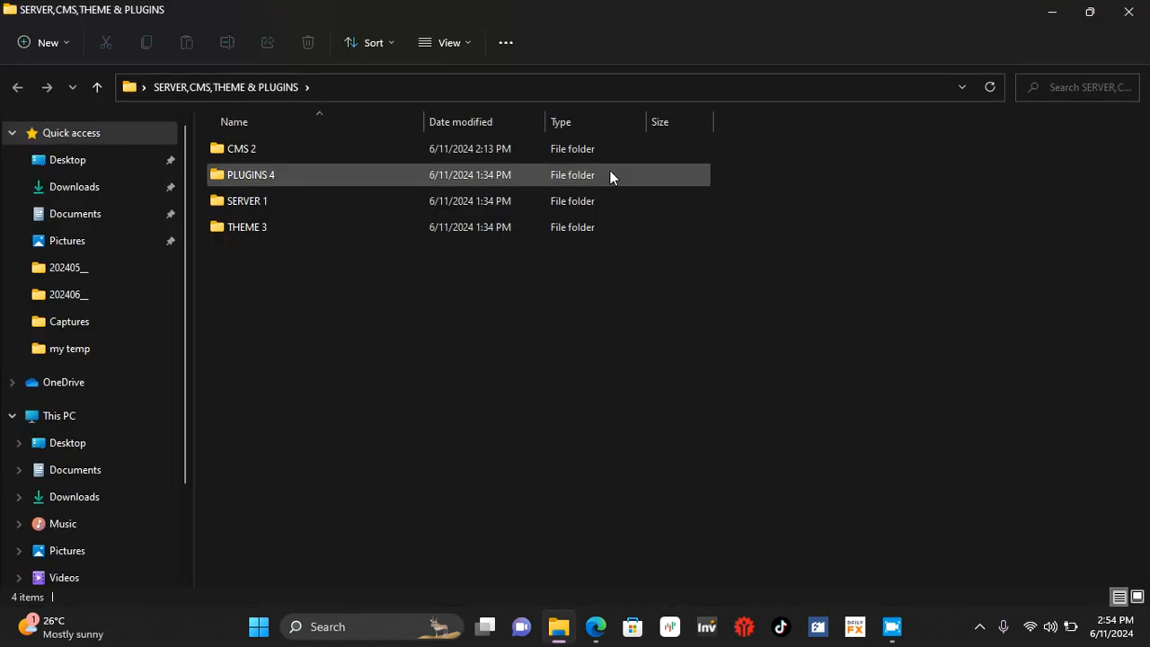
{"action": "double_click", "coordinate": [281, 203]}
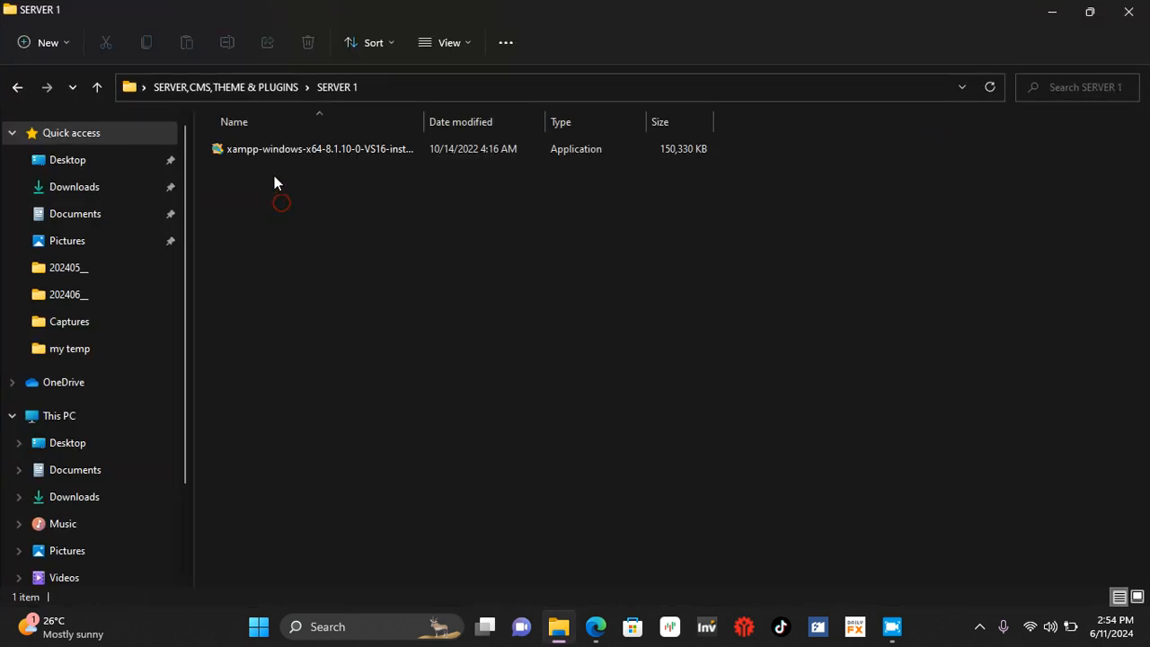
{"action": "left_click", "coordinate": [260, 151]}
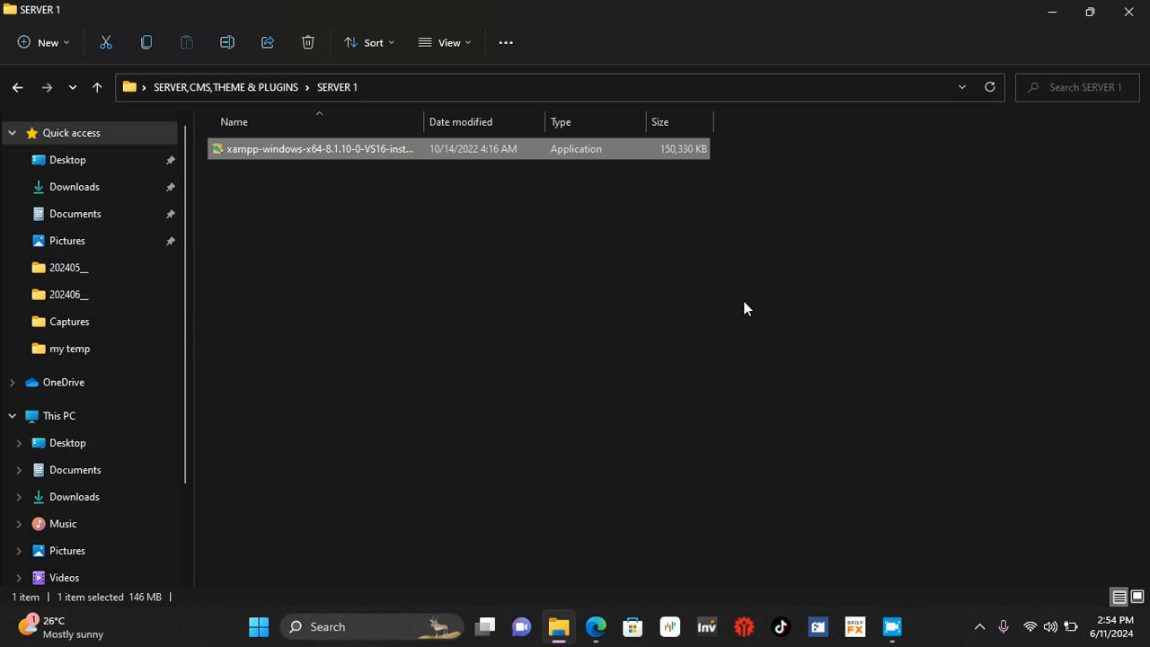
Step: Exit the Smadav antivirus protection running in the background
{"action": "left_click", "coordinate": [978, 627]}
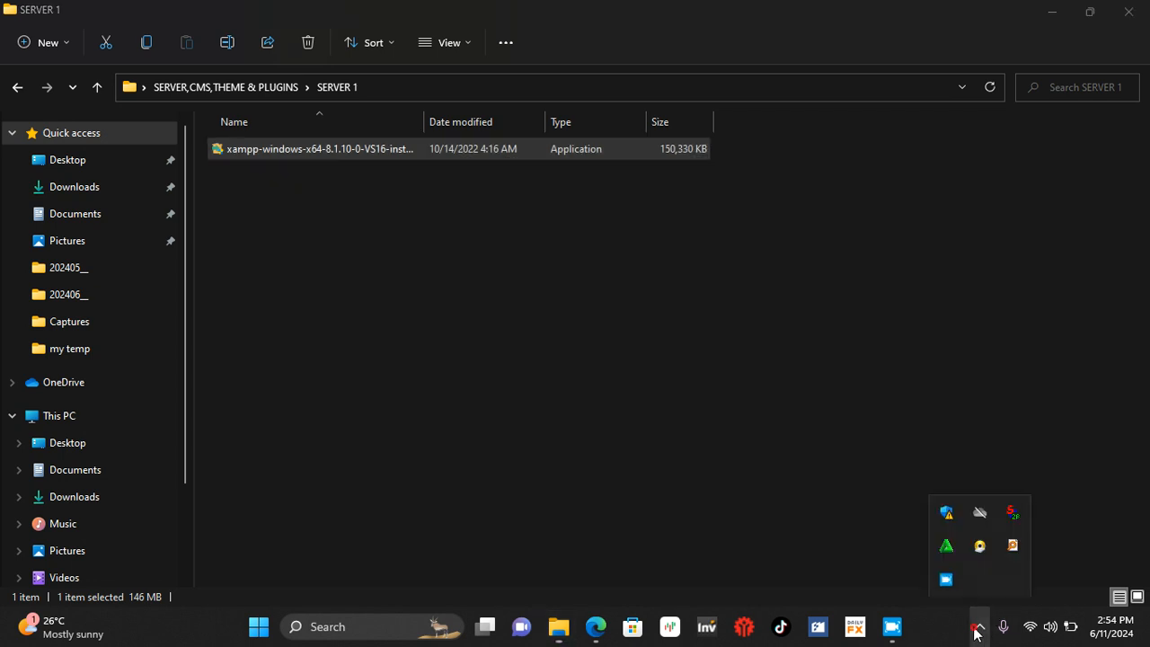
{"action": "right_click", "coordinate": [944, 558]}
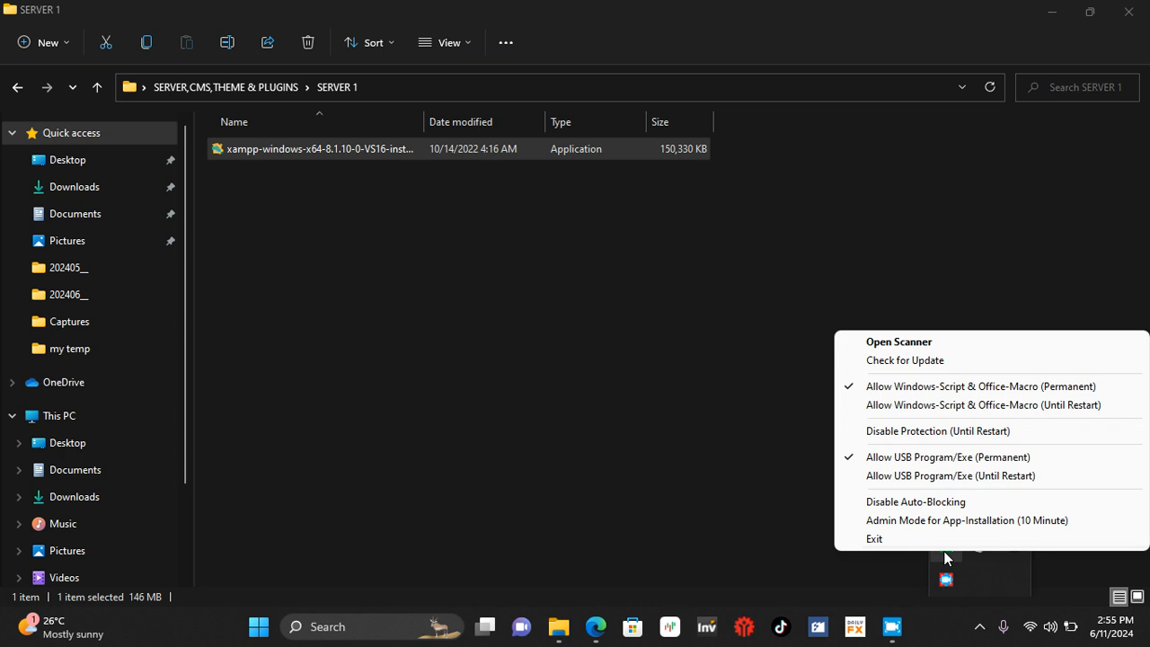
{"action": "left_click", "coordinate": [888, 539]}
{"action": "left_click", "coordinate": [625, 373]}
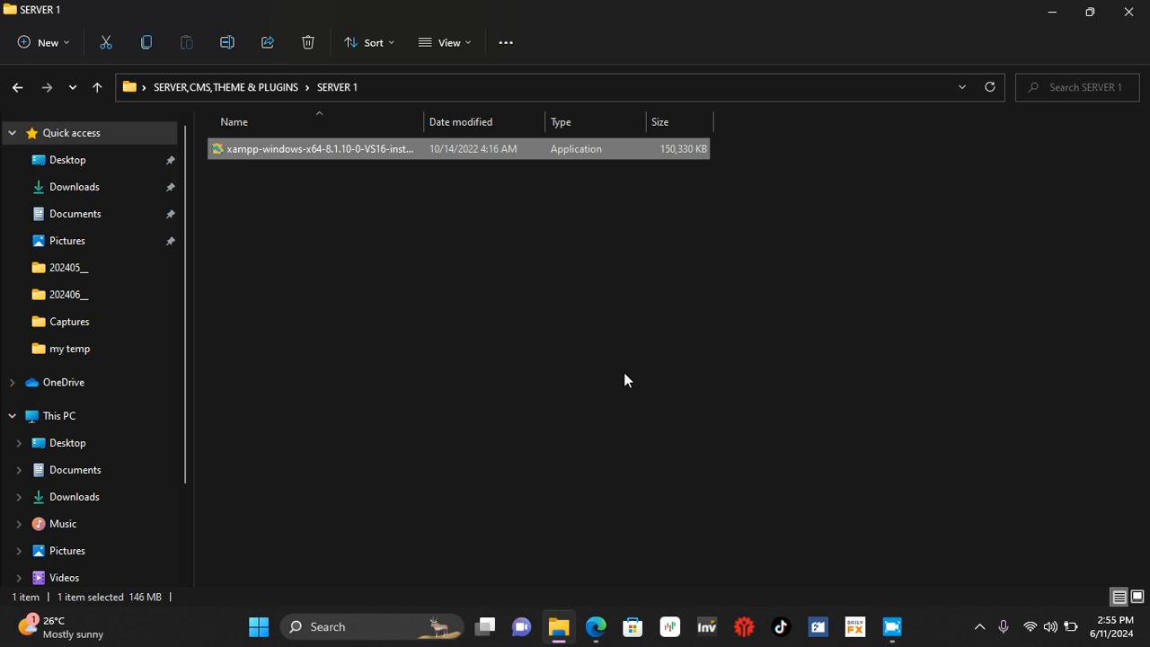
Step: Switch to Edge and search Google in a new tab for "free download xampp server"
{"action": "left_click", "coordinate": [596, 626]}
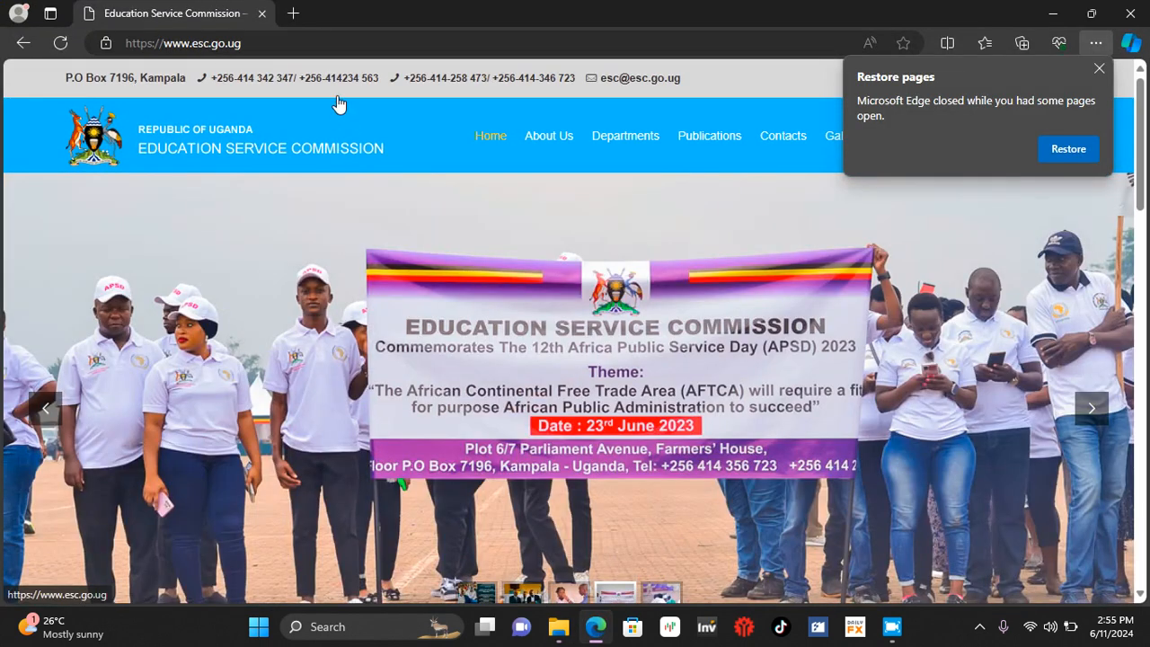
{"action": "left_click", "coordinate": [293, 13]}
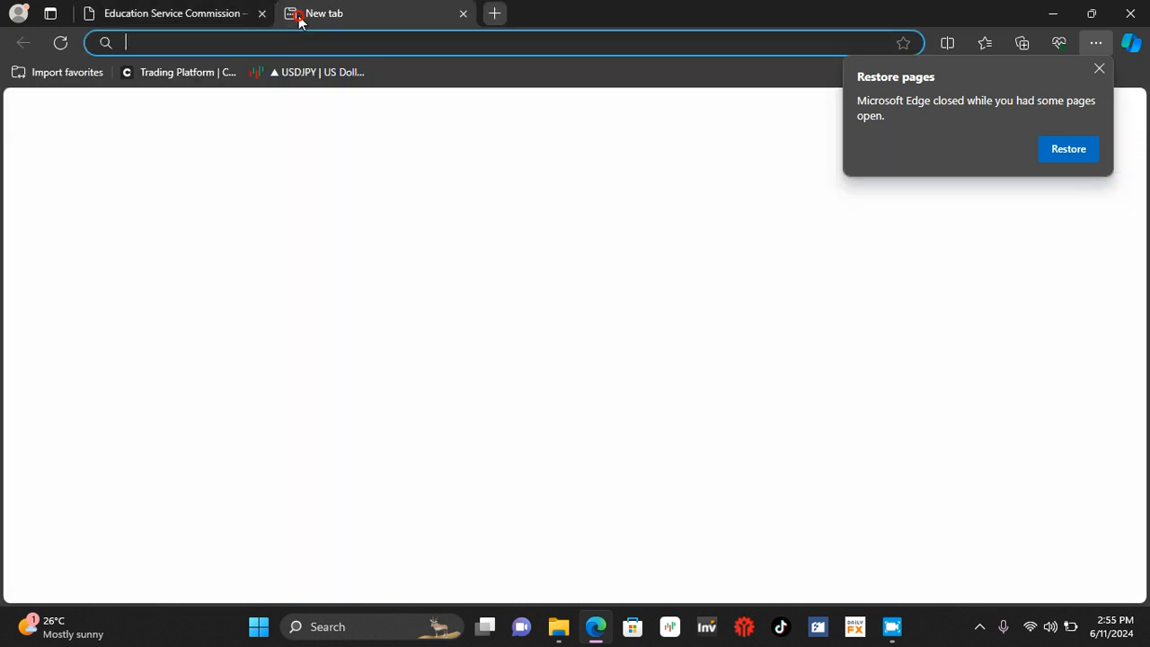
{"action": "type", "text": "g"}
{"action": "key", "text": "Return"}
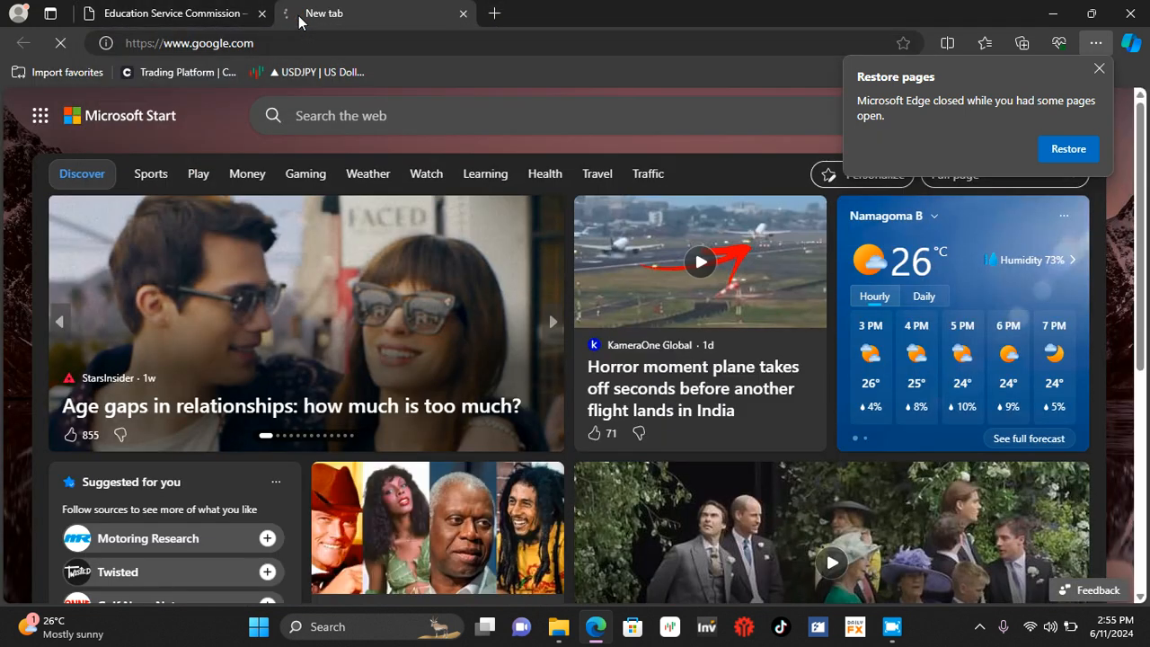
{"action": "type", "text": "free"}
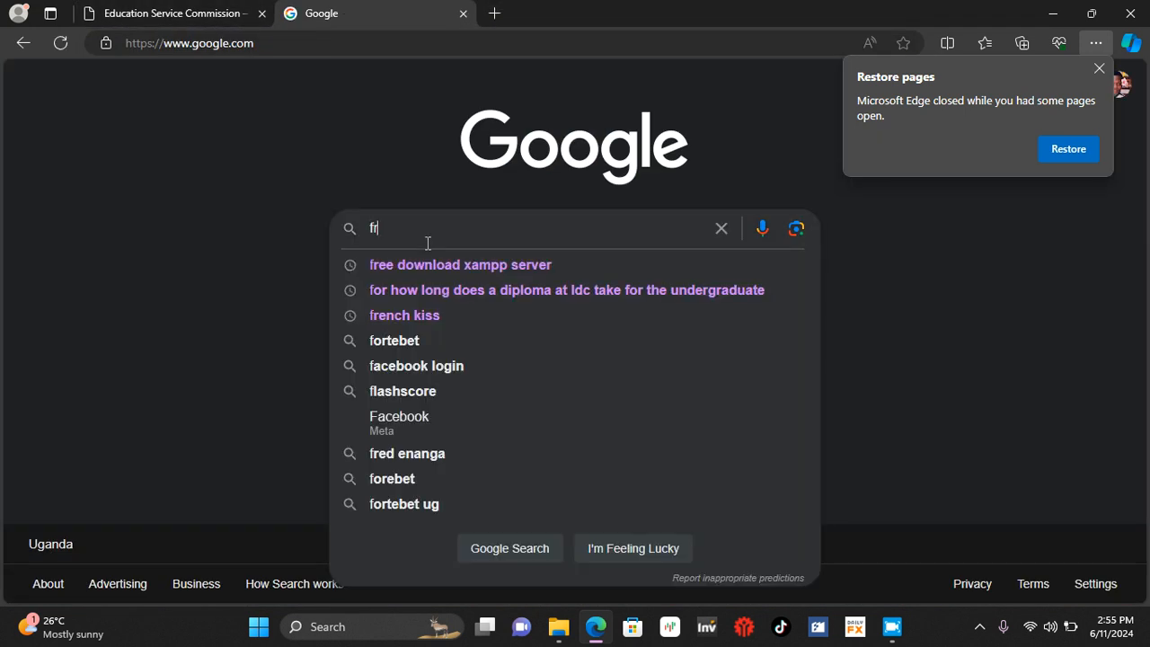
{"action": "left_click", "coordinate": [454, 259]}
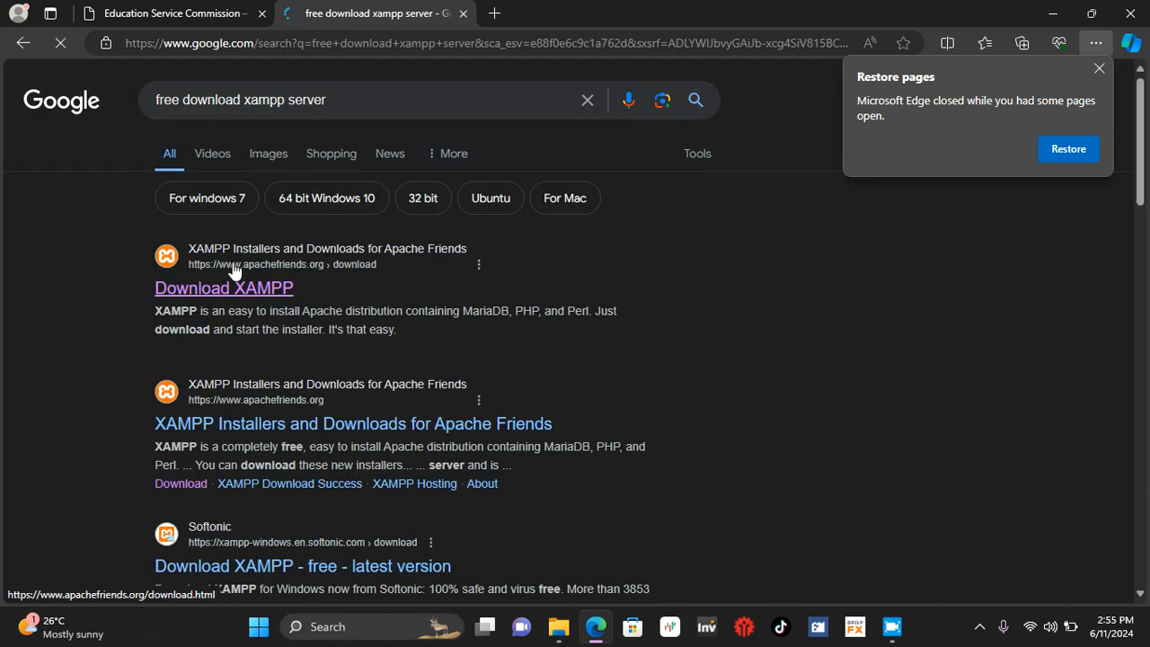
Step: Open the Apache Friends Download XAMPP page and review the installer versions offered for Windows
{"action": "left_click", "coordinate": [276, 286]}
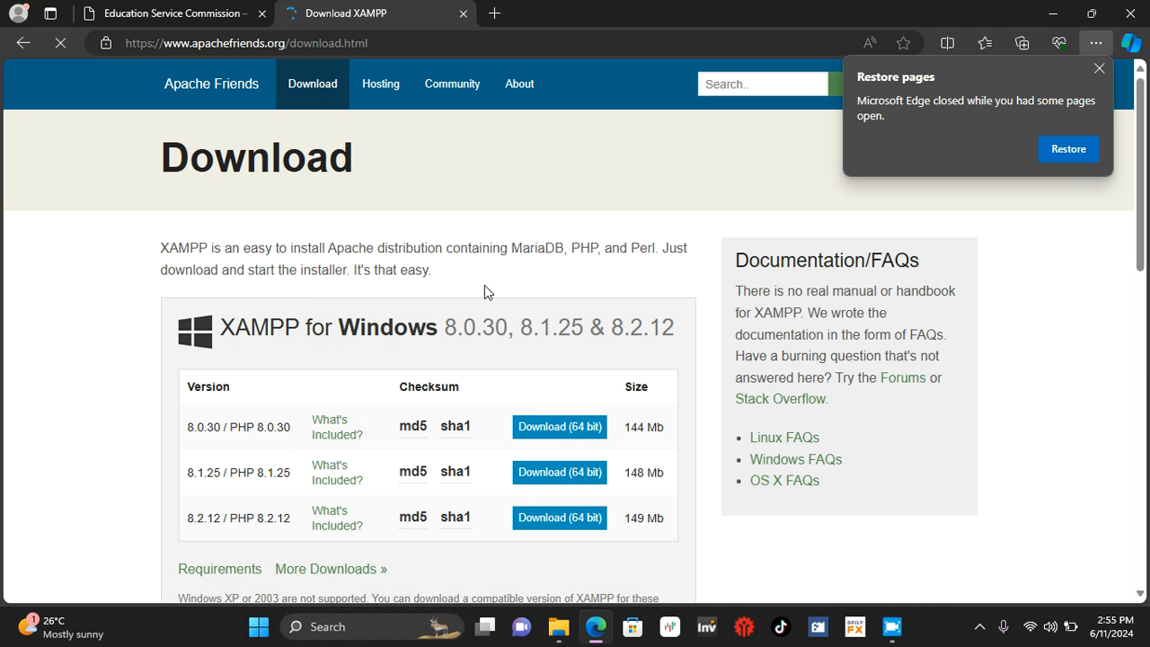
{"action": "scroll", "coordinate": [485, 285], "scroll_direction": "down", "scroll_amount": 2}
{"action": "scroll", "coordinate": [484, 285], "scroll_direction": "up", "scroll_amount": 1}
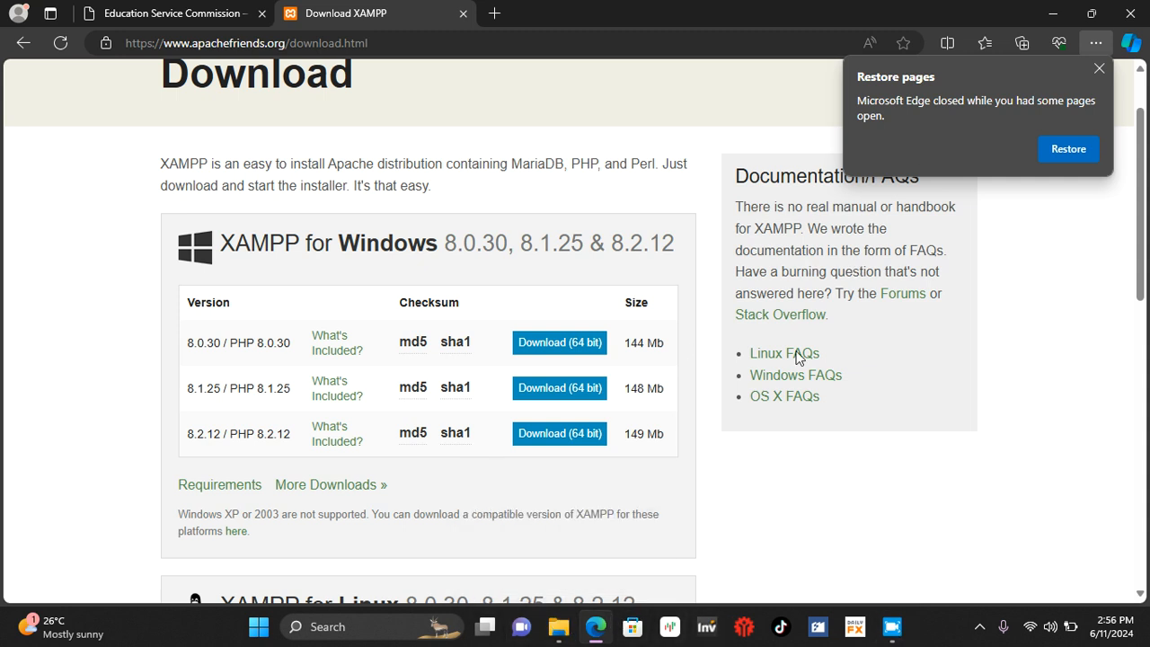
Step: Return to File Explorer, run the XAMPP installer in SERVER 1 as administrator and acknowledge the User Account Control warning
{"action": "left_click", "coordinate": [559, 627]}
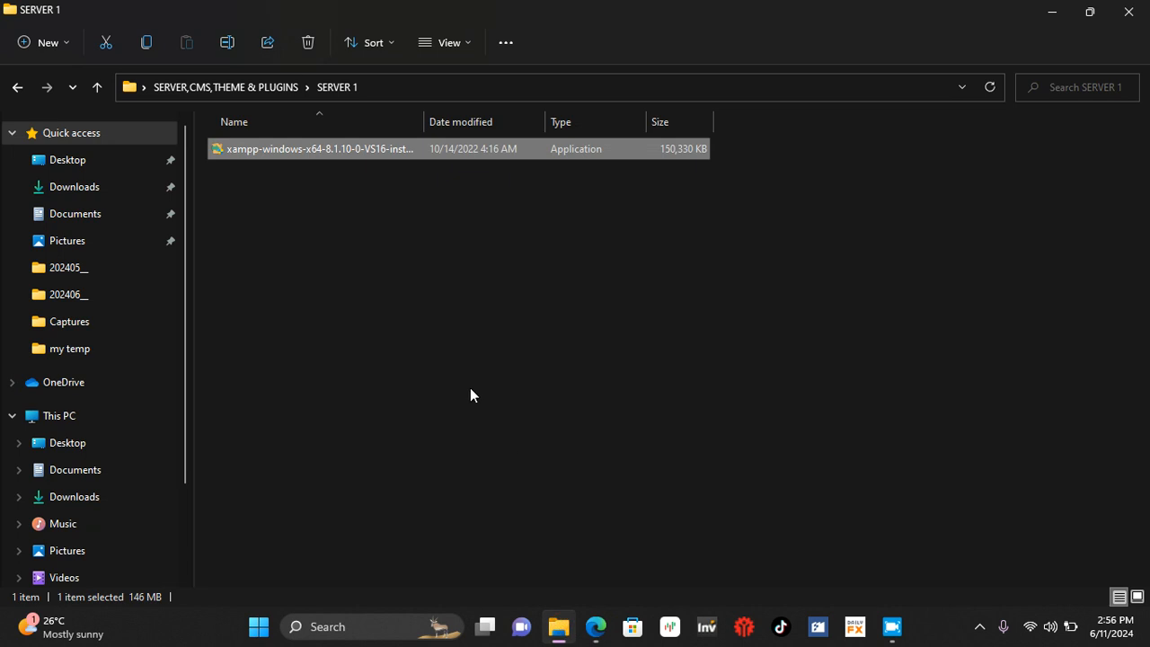
{"action": "right_click", "coordinate": [278, 154]}
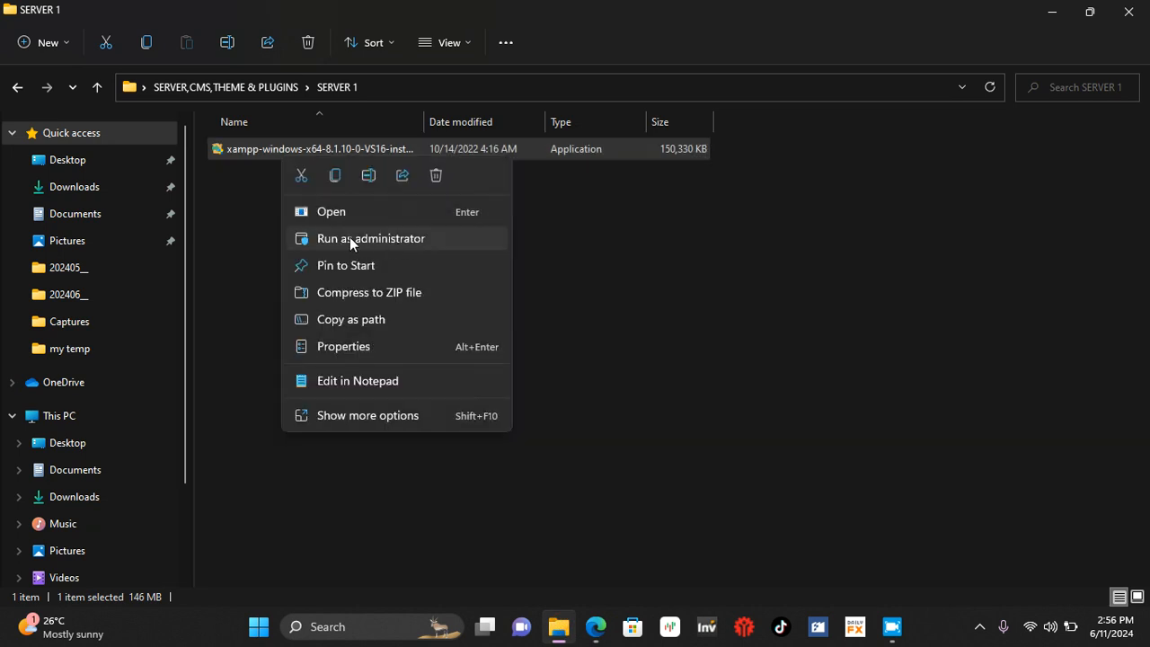
{"action": "left_click", "coordinate": [352, 239]}
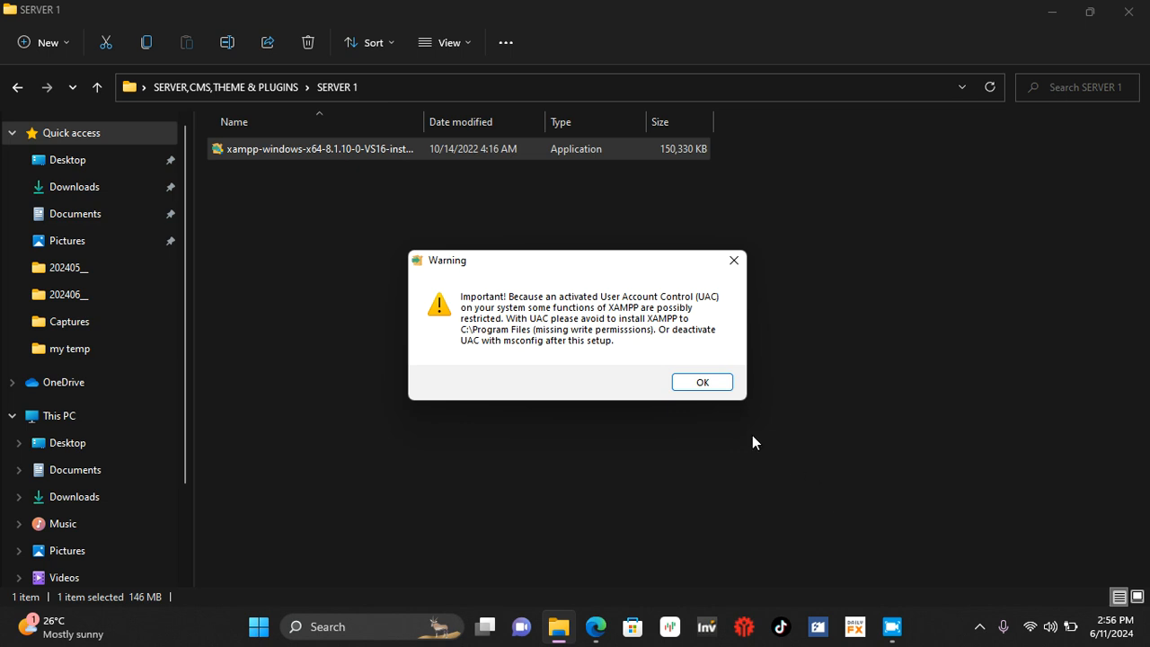
{"action": "left_click", "coordinate": [701, 382]}
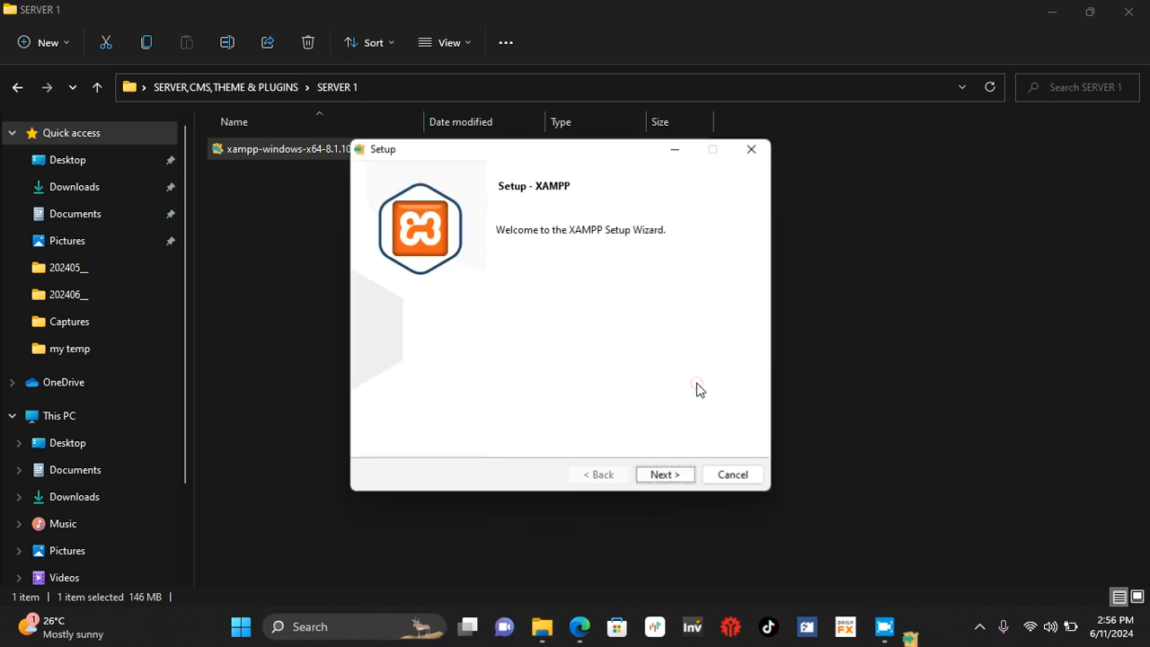
Step: Accept the default XAMPP components, try C:\xampp as the installation folder and acknowledge the folder warning
{"action": "left_click", "coordinate": [666, 474]}
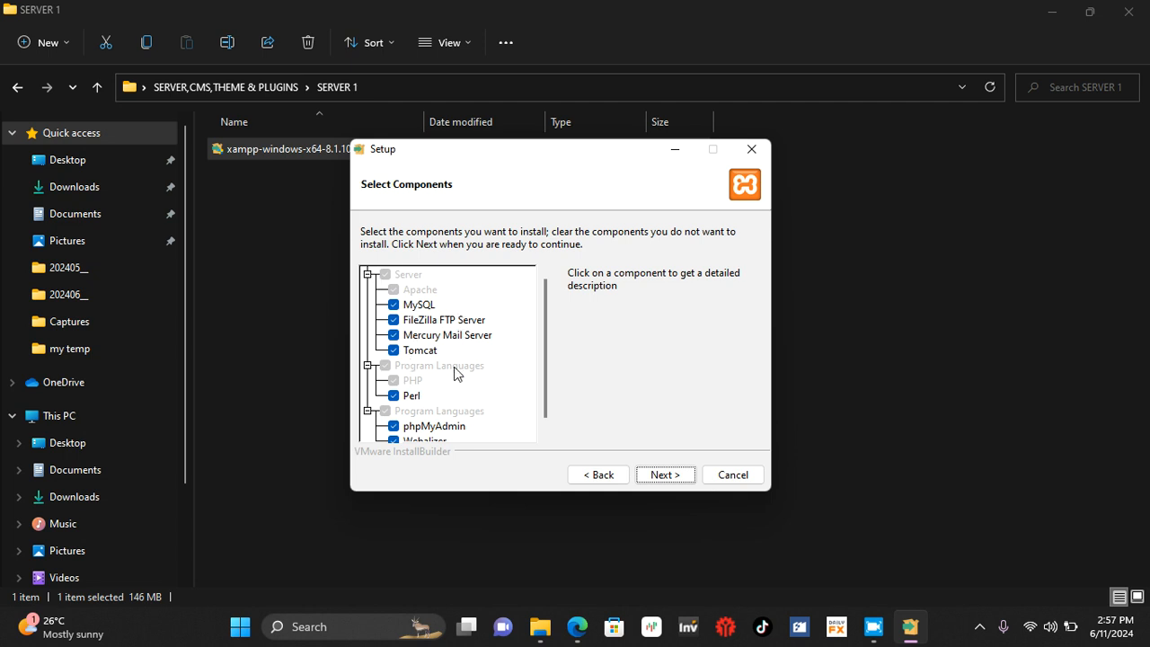
{"action": "left_click", "coordinate": [664, 475]}
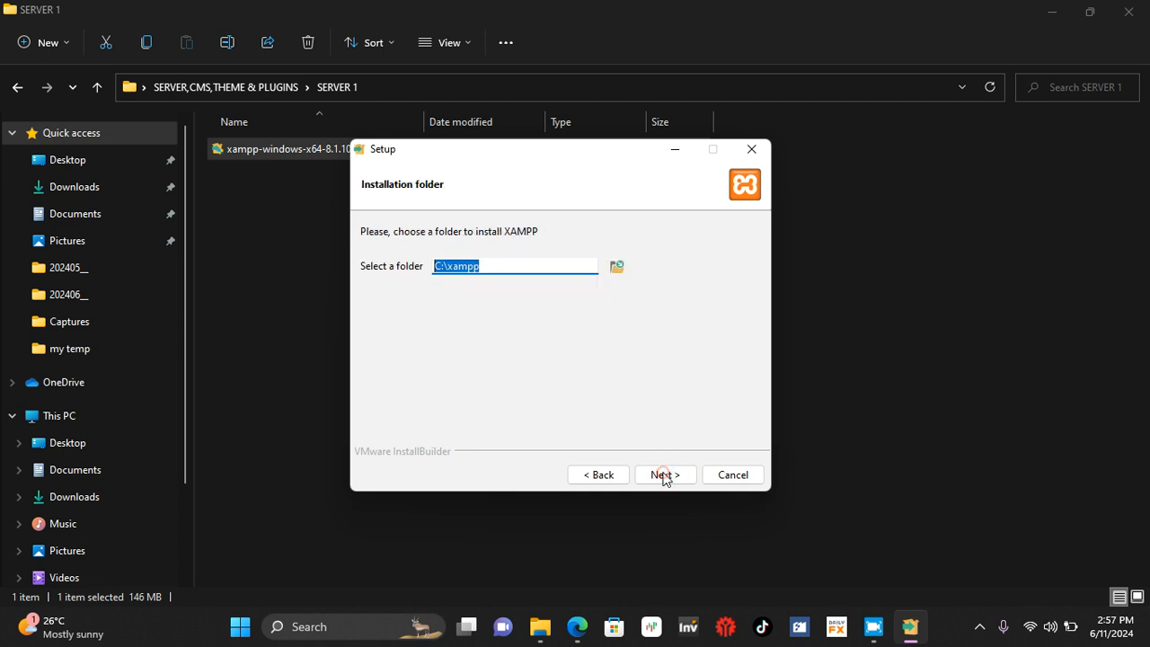
{"action": "left_click", "coordinate": [665, 474]}
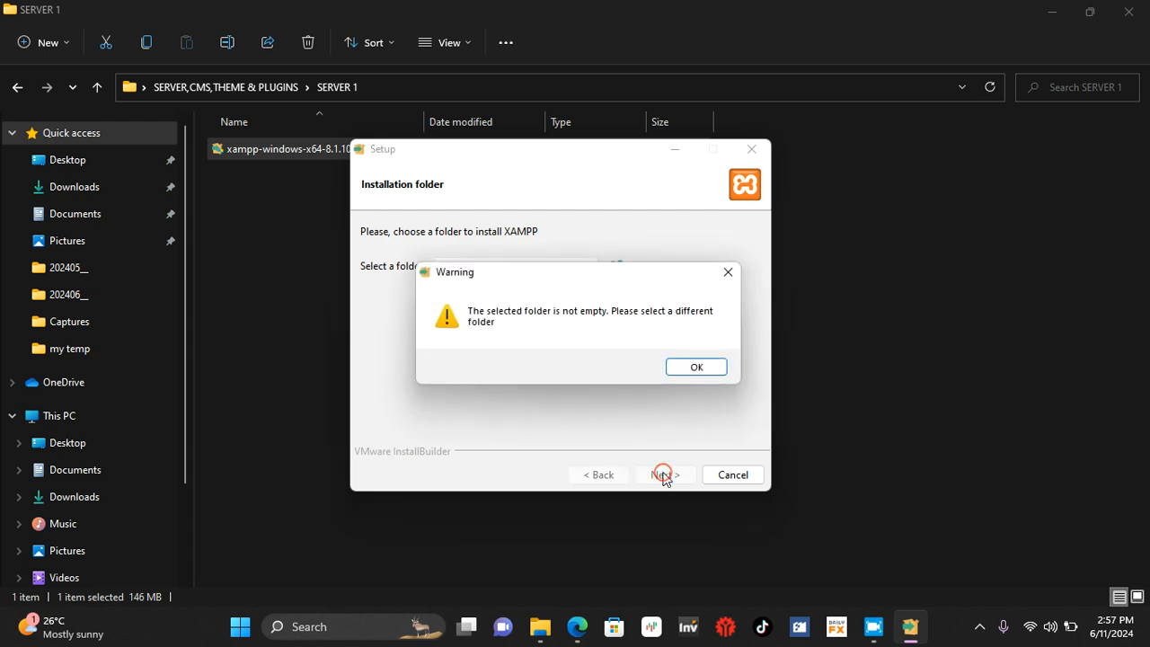
{"action": "left_click", "coordinate": [689, 370]}
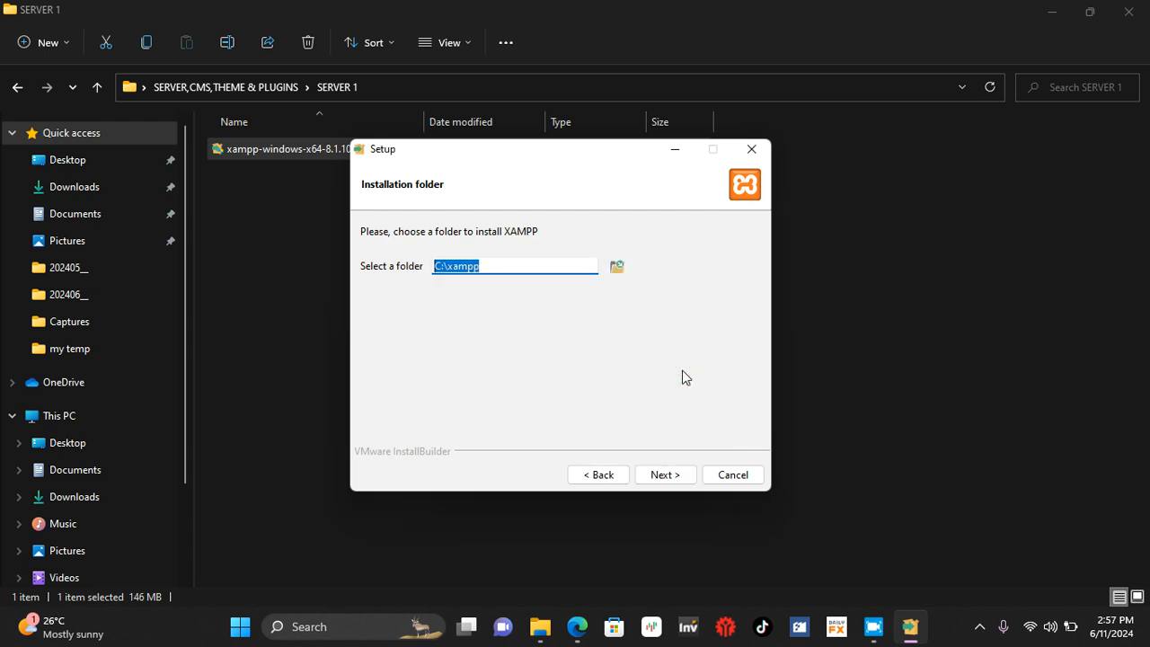
{"action": "left_click", "coordinate": [501, 265]}
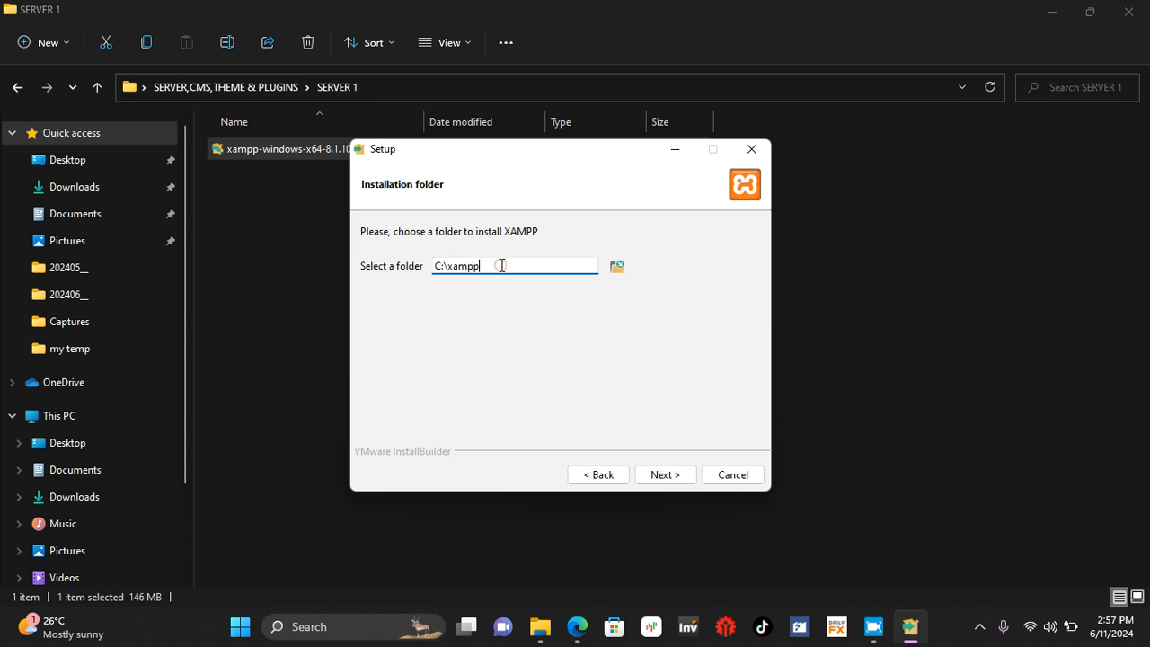
{"action": "left_click", "coordinate": [979, 626]}
{"action": "right_click", "coordinate": [1024, 585]}
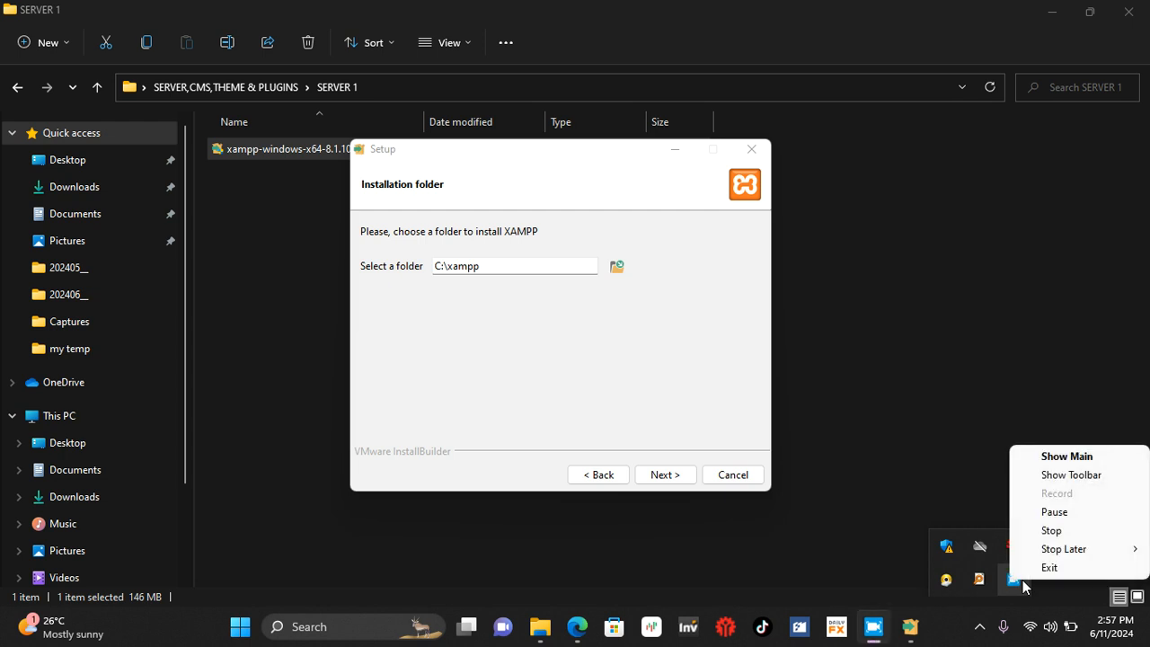
{"action": "left_click", "coordinate": [1056, 513]}
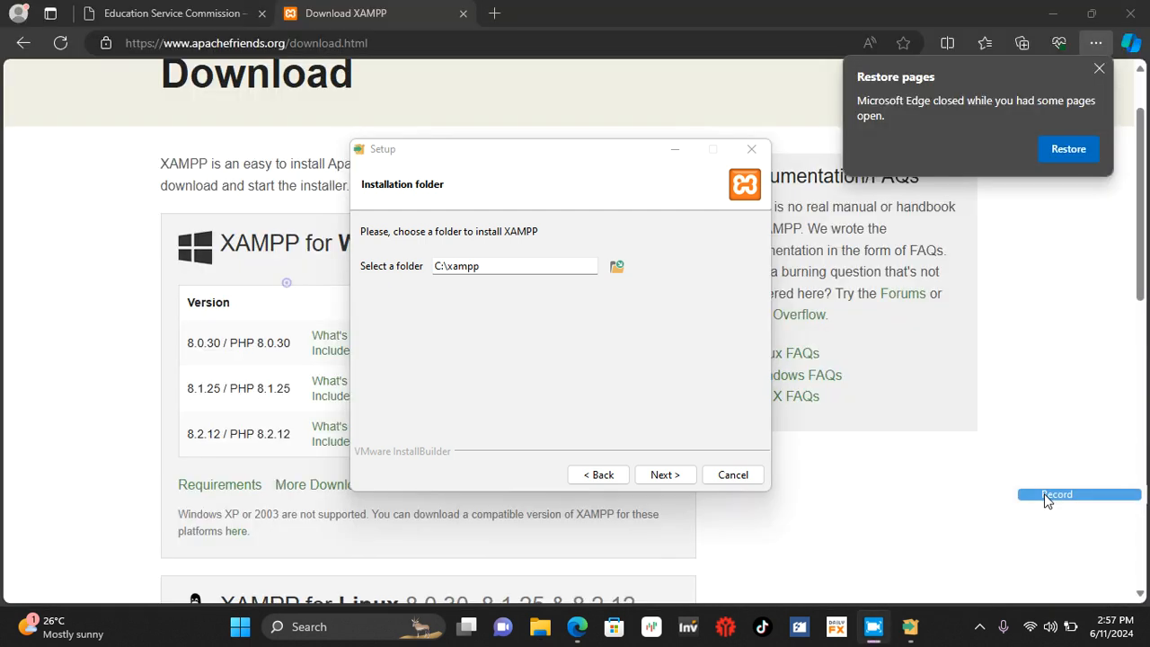
Step: Continue the setup with C:\xampp as the installation folder and English as the Control Panel language, and start the installation
{"action": "left_click", "coordinate": [663, 474]}
{"action": "left_click", "coordinate": [663, 474]}
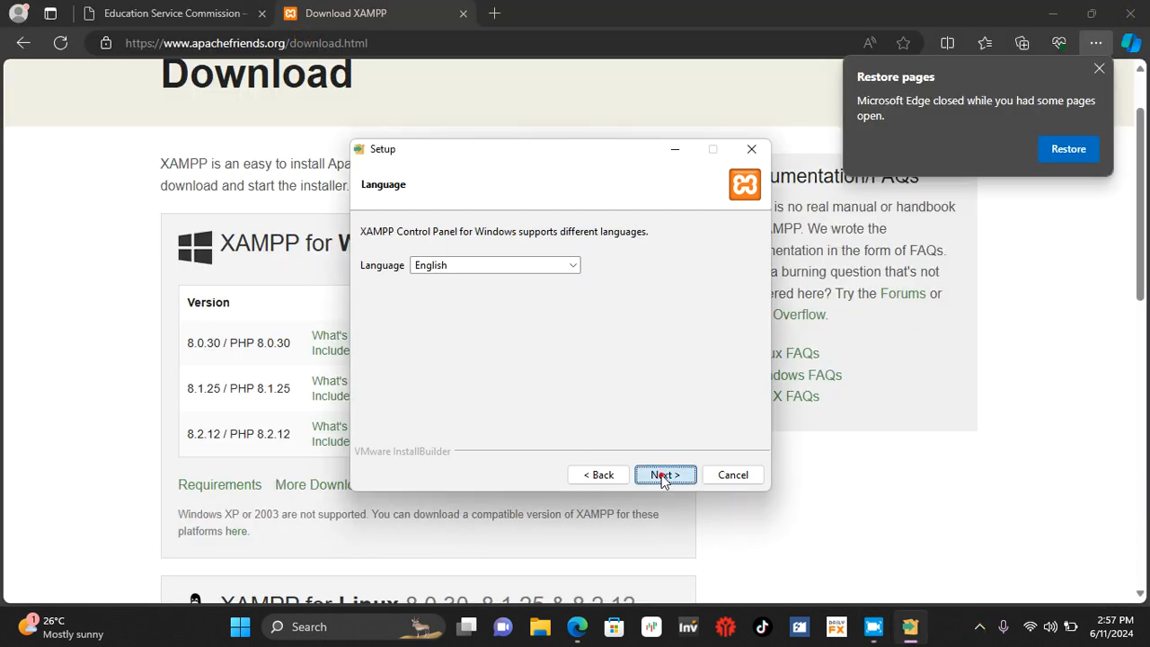
{"action": "left_click", "coordinate": [663, 474]}
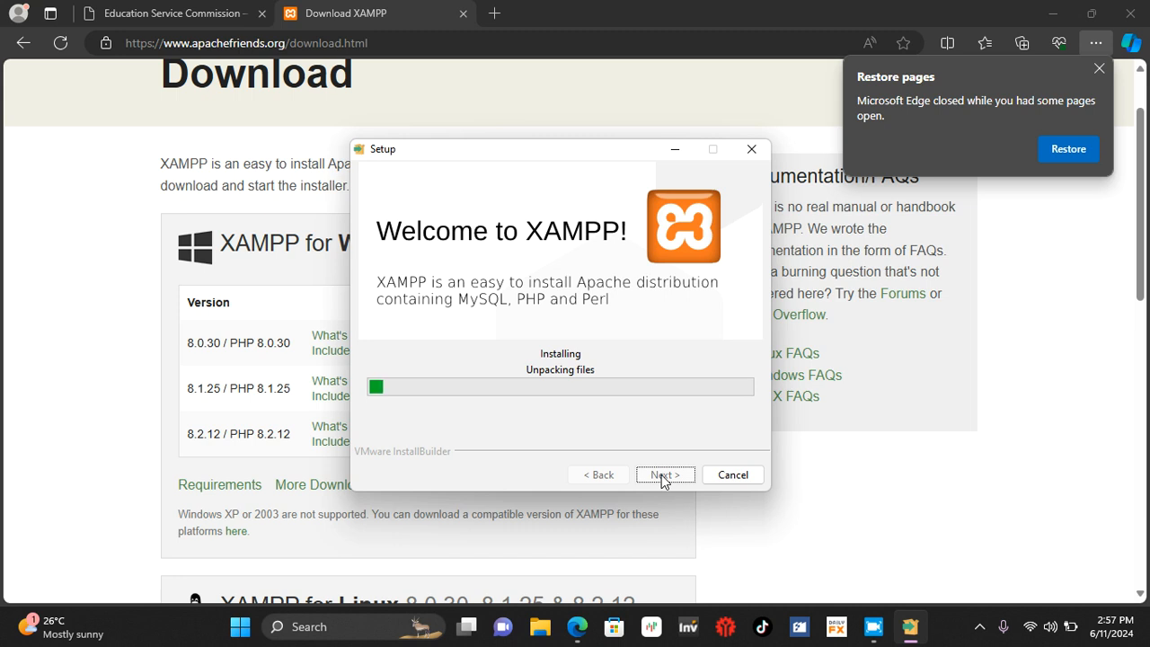
{"action": "left_click", "coordinate": [980, 636]}
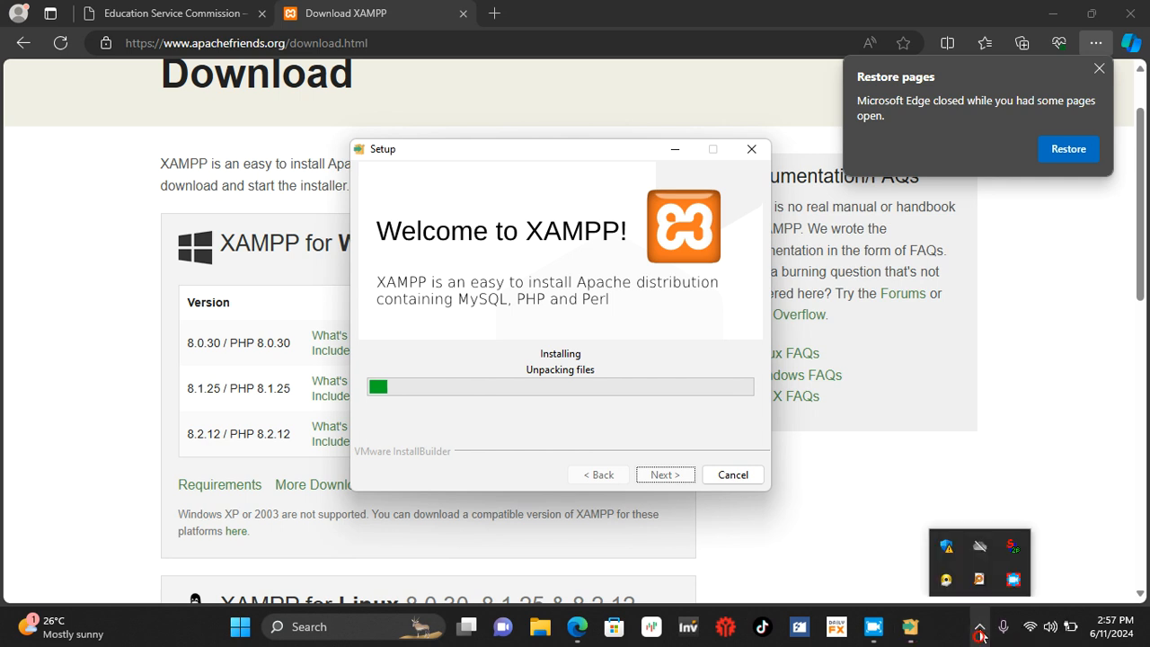
{"action": "right_click", "coordinate": [1015, 578]}
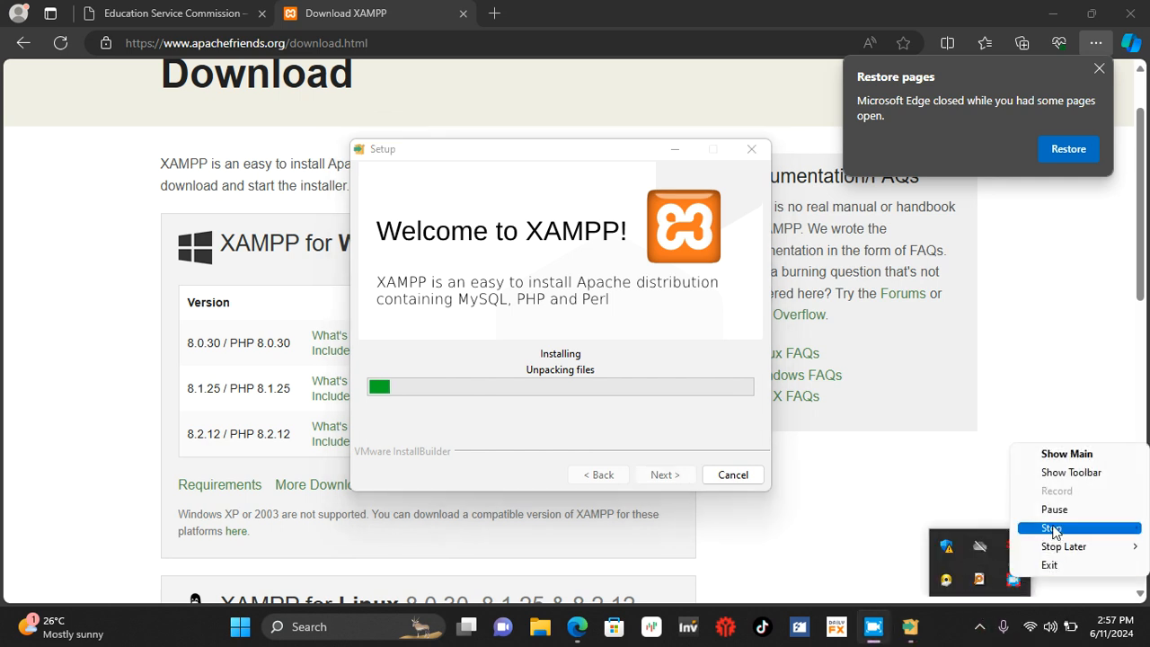
{"action": "left_click", "coordinate": [1052, 509]}
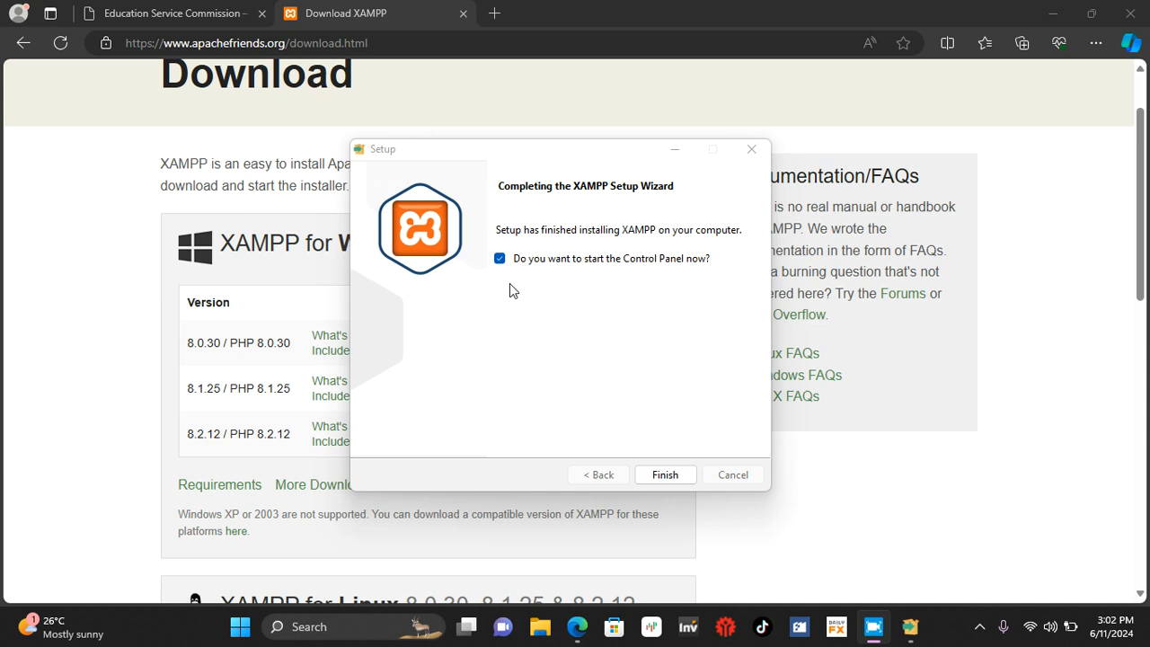
Step: Finish the XAMPP setup without starting the Control Panel
{"action": "left_click", "coordinate": [500, 260]}
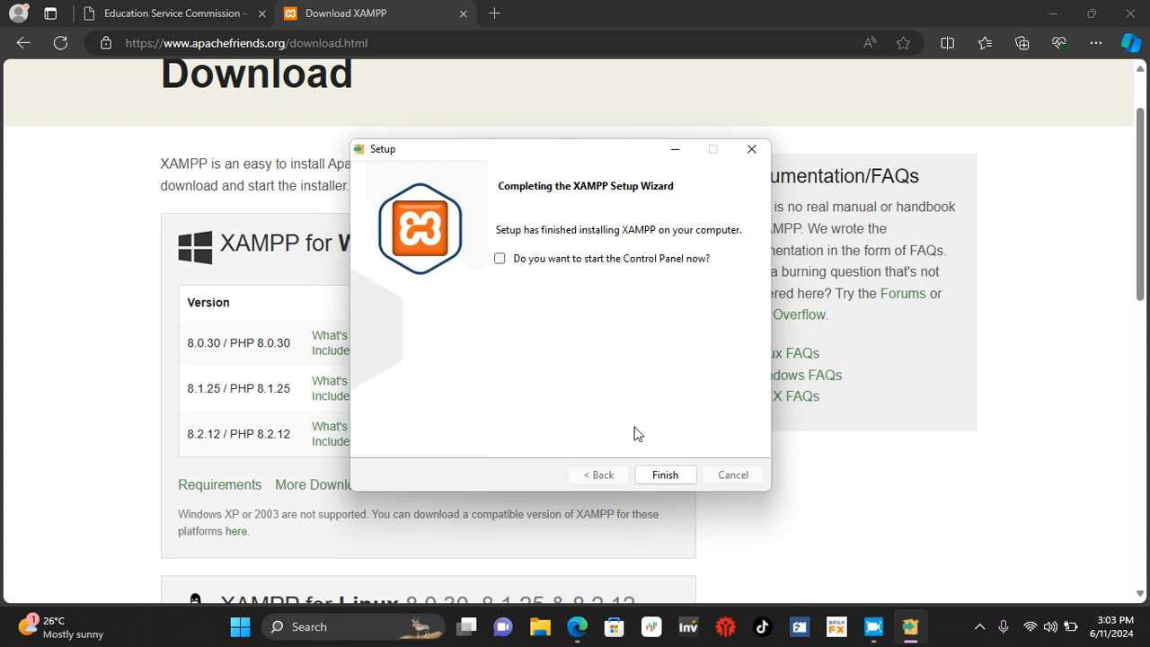
{"action": "left_click", "coordinate": [662, 474]}
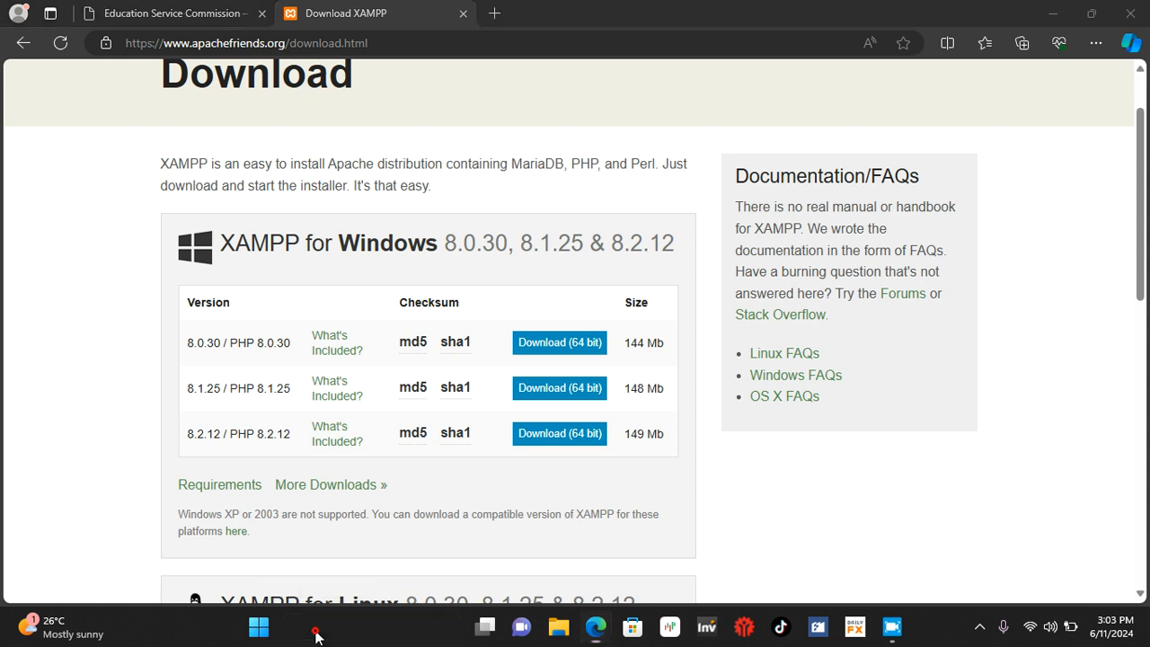
Step: Search Windows for "xamp" to locate the XAMPP Control Panel, and dismiss the search without launching it
{"action": "left_click", "coordinate": [316, 629]}
{"action": "type", "text": "xbox"}
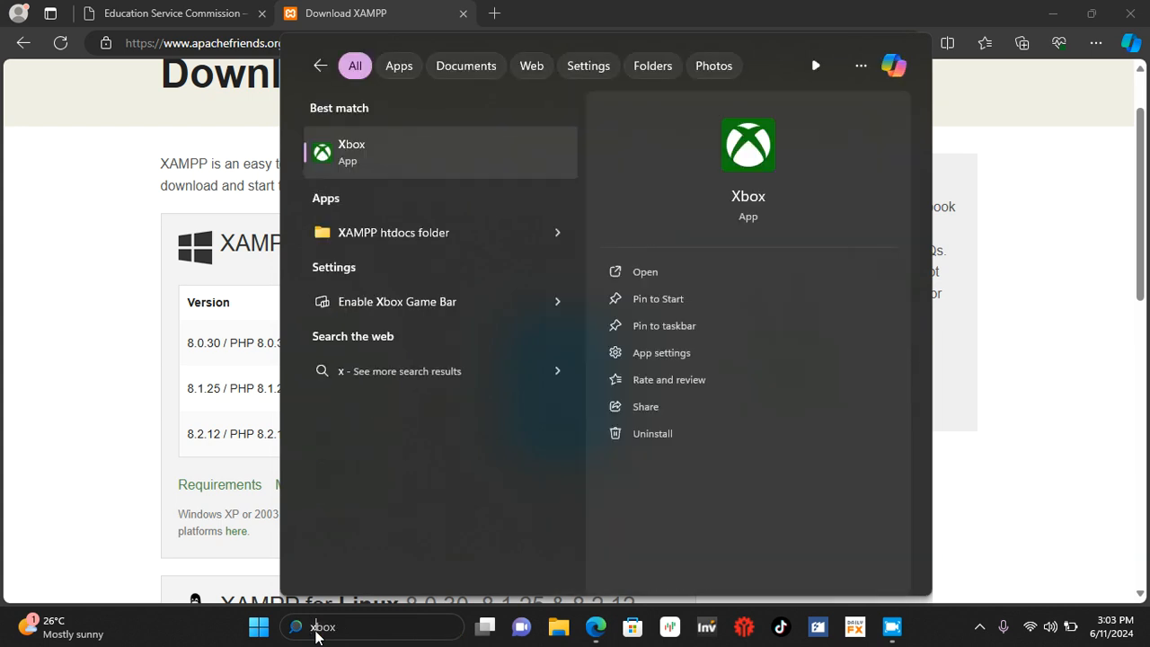
{"action": "type", "text": "xa"}
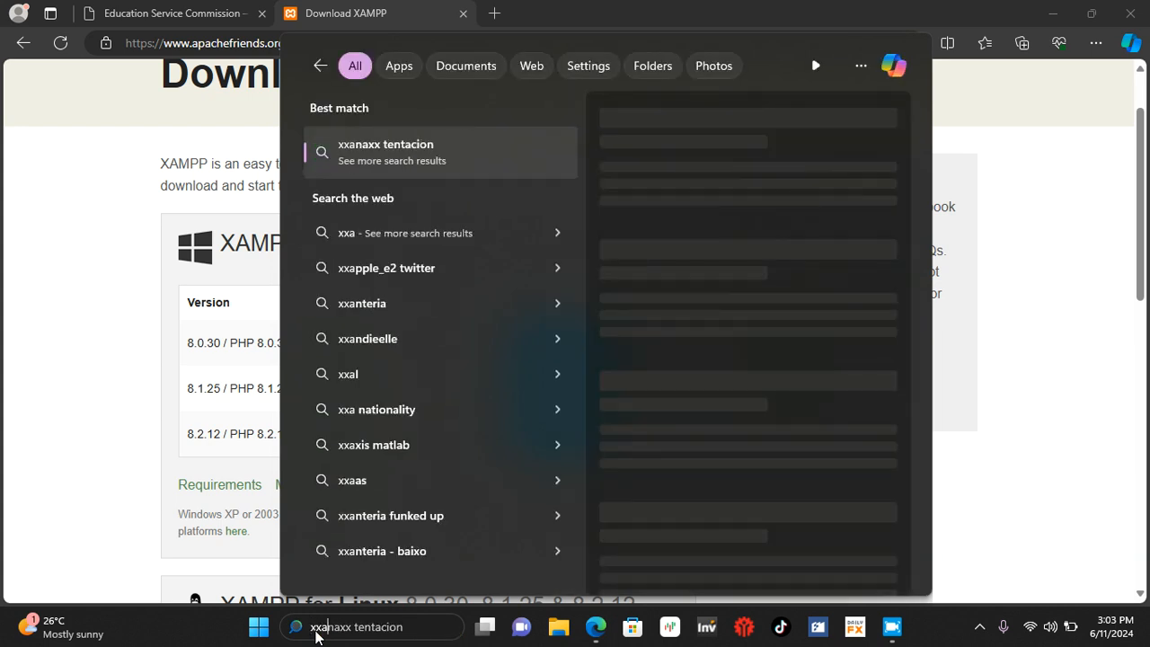
{"action": "type", "text": "mp"}
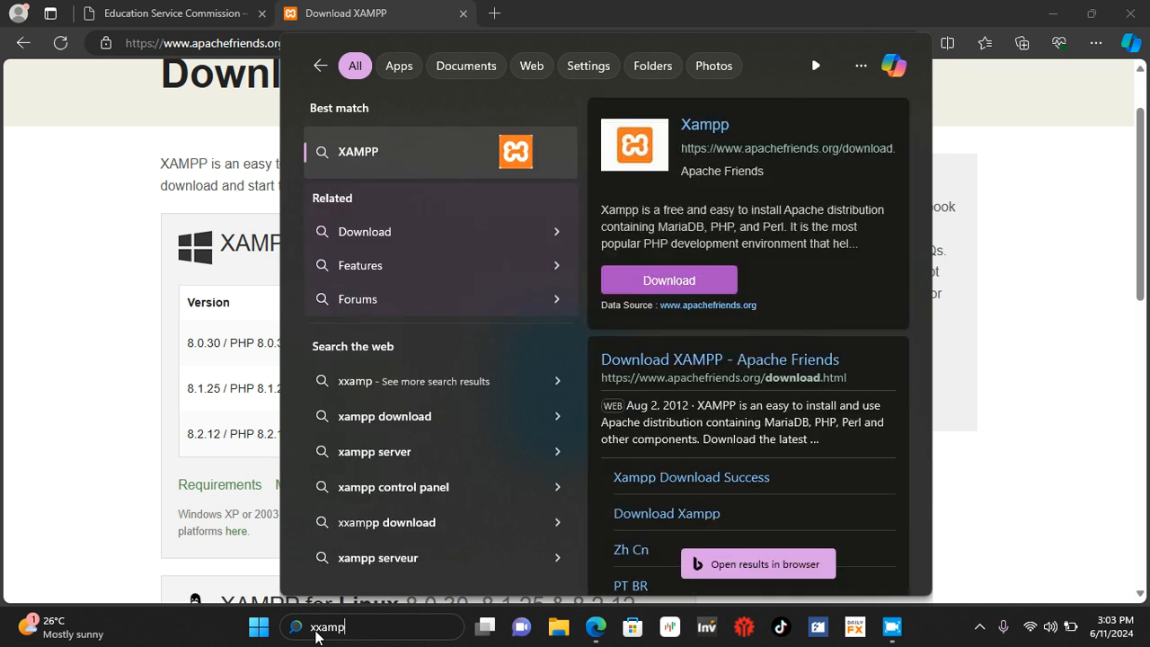
{"action": "key", "text": "BackSpace"}
{"action": "key", "text": "BackSpace"}
{"action": "key", "text": "BackSpace"}
{"action": "key", "text": "BackSpace"}
{"action": "key", "text": "BackSpace"}
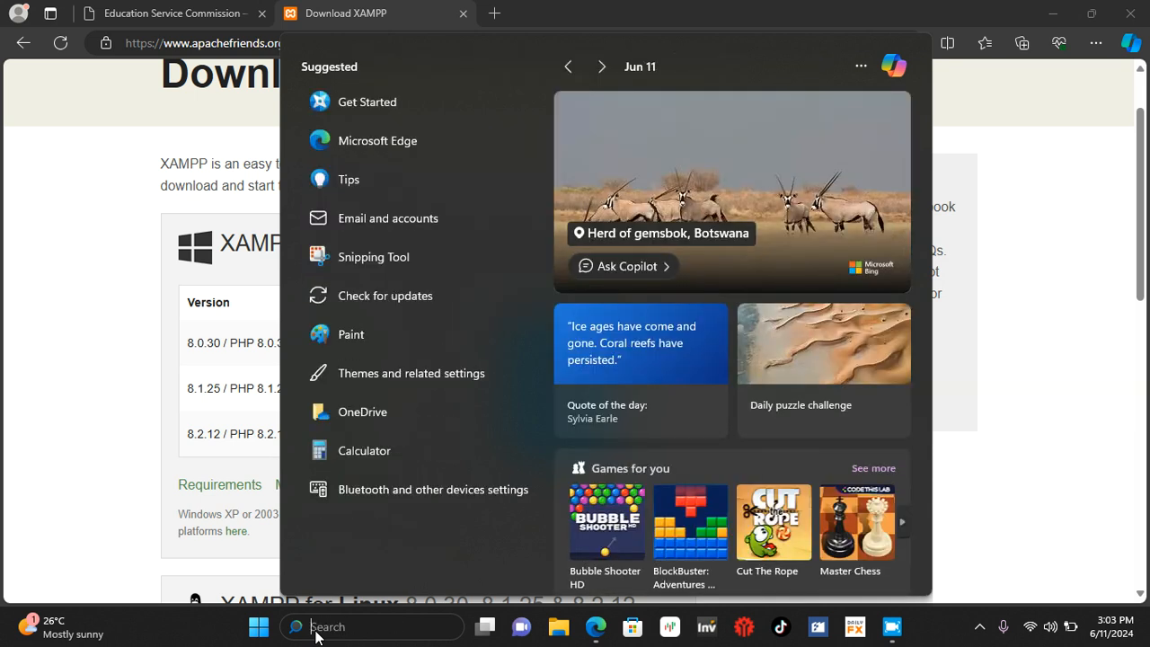
{"action": "type", "text": "xamp"}
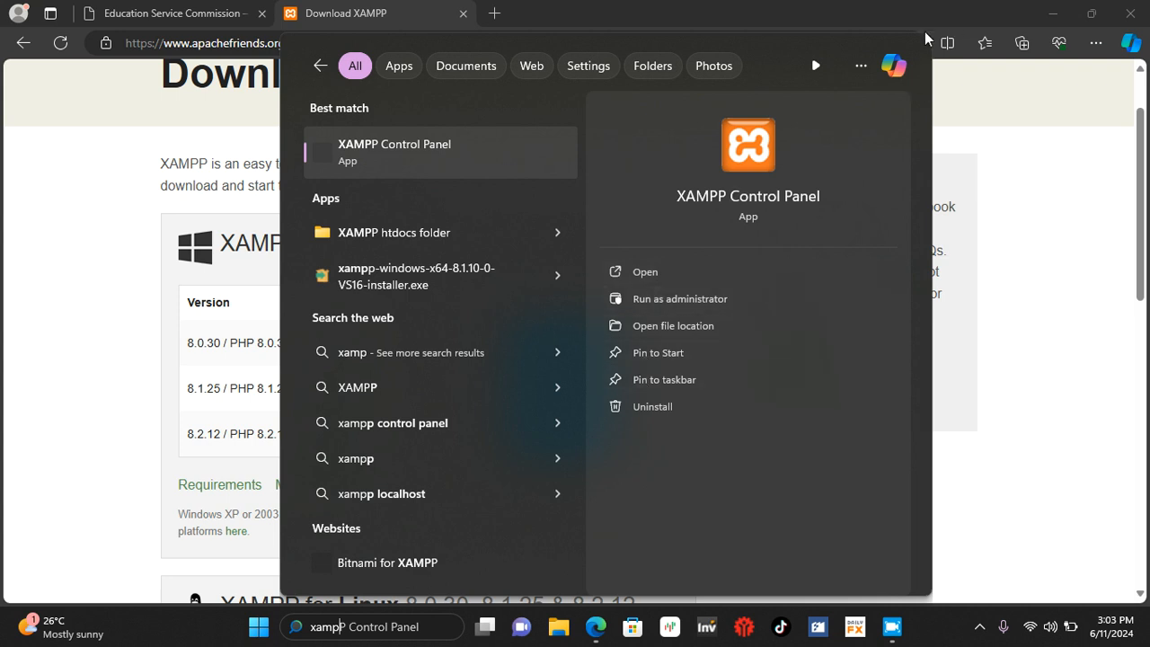
{"action": "left_click", "coordinate": [956, 7]}
Step: Minimise the browser, switch to File Explorer, open the xampp folder on Local Disk (C:) and launch the xampp-control application
{"action": "left_click", "coordinate": [1053, 16]}
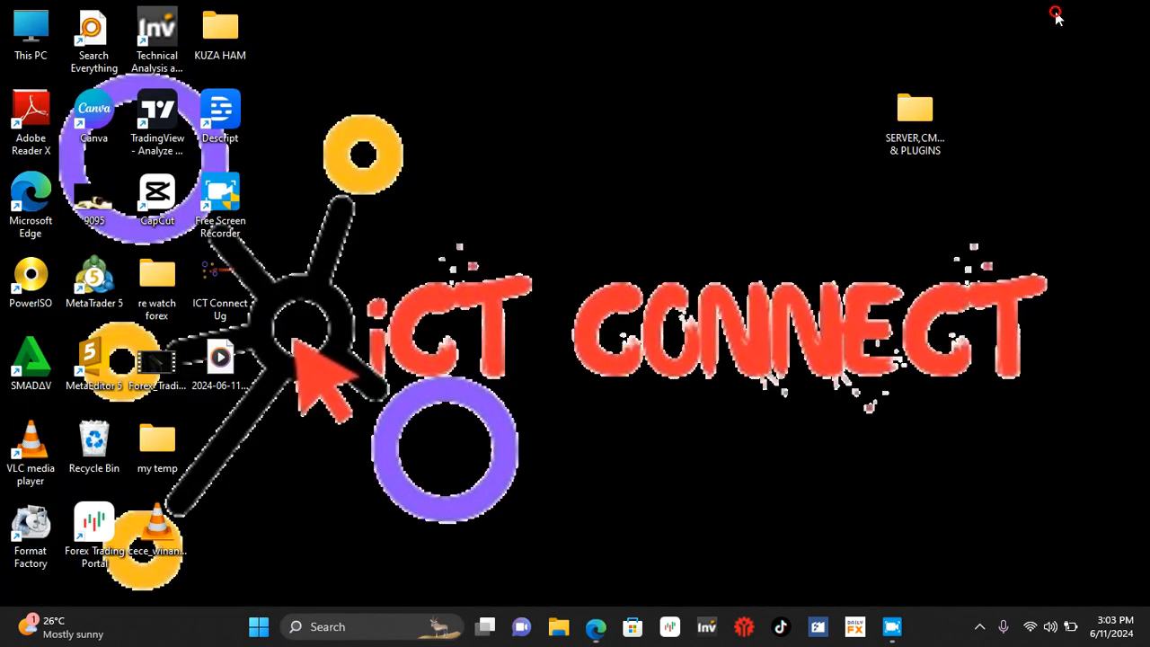
{"action": "double_click", "coordinate": [34, 49]}
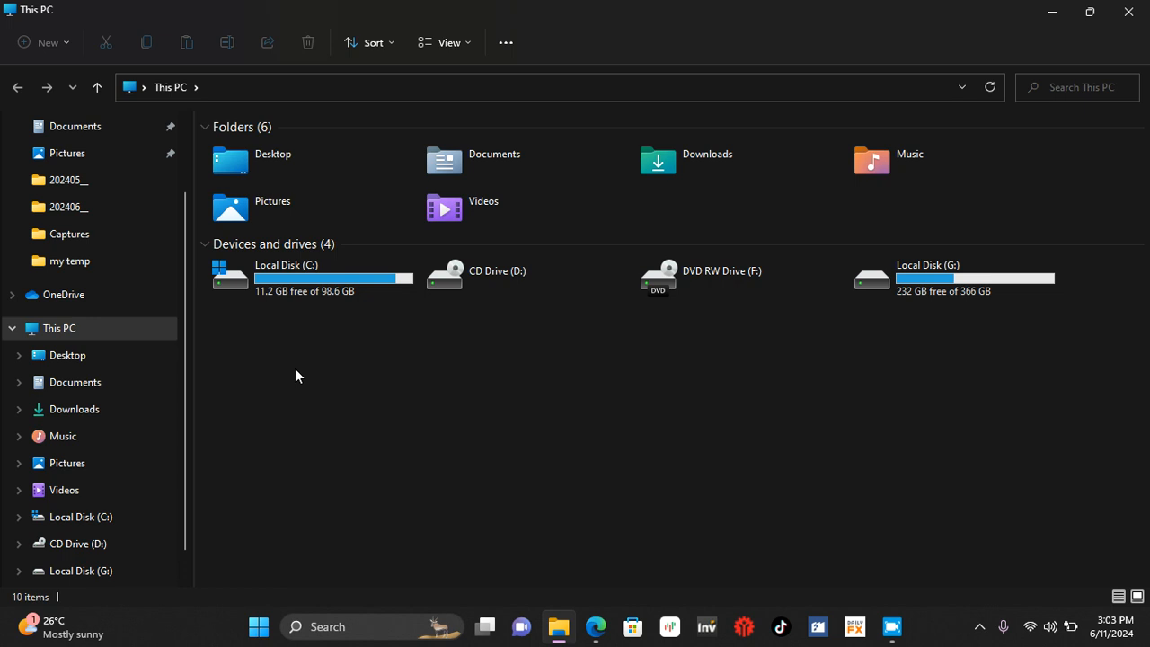
{"action": "double_click", "coordinate": [283, 282]}
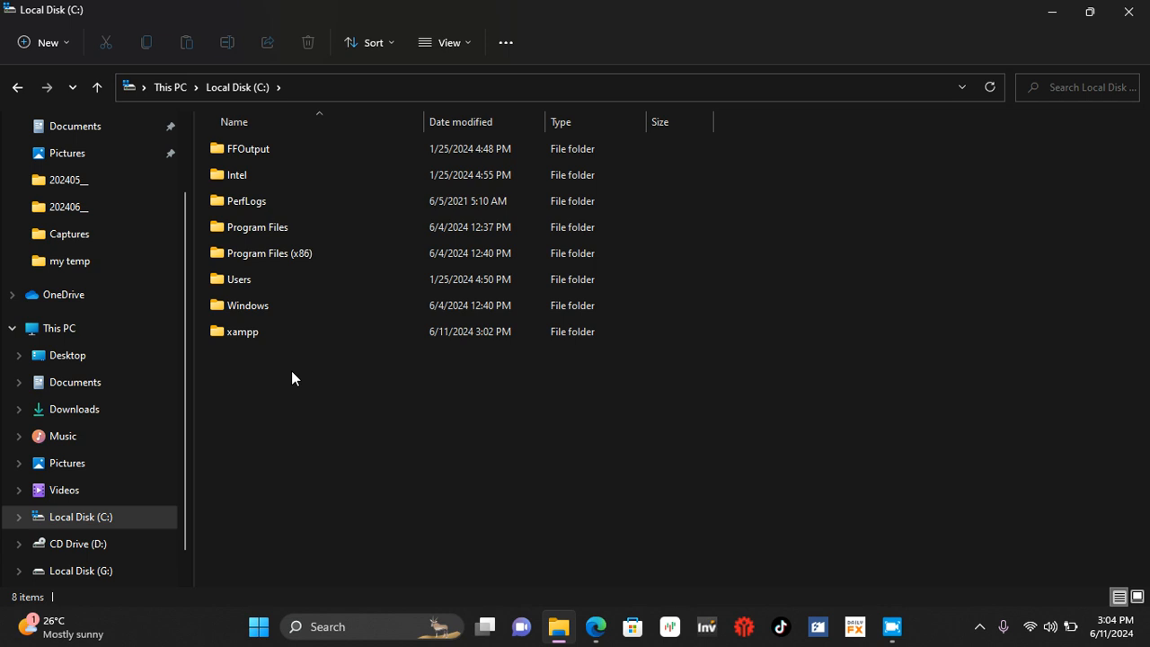
{"action": "double_click", "coordinate": [261, 338]}
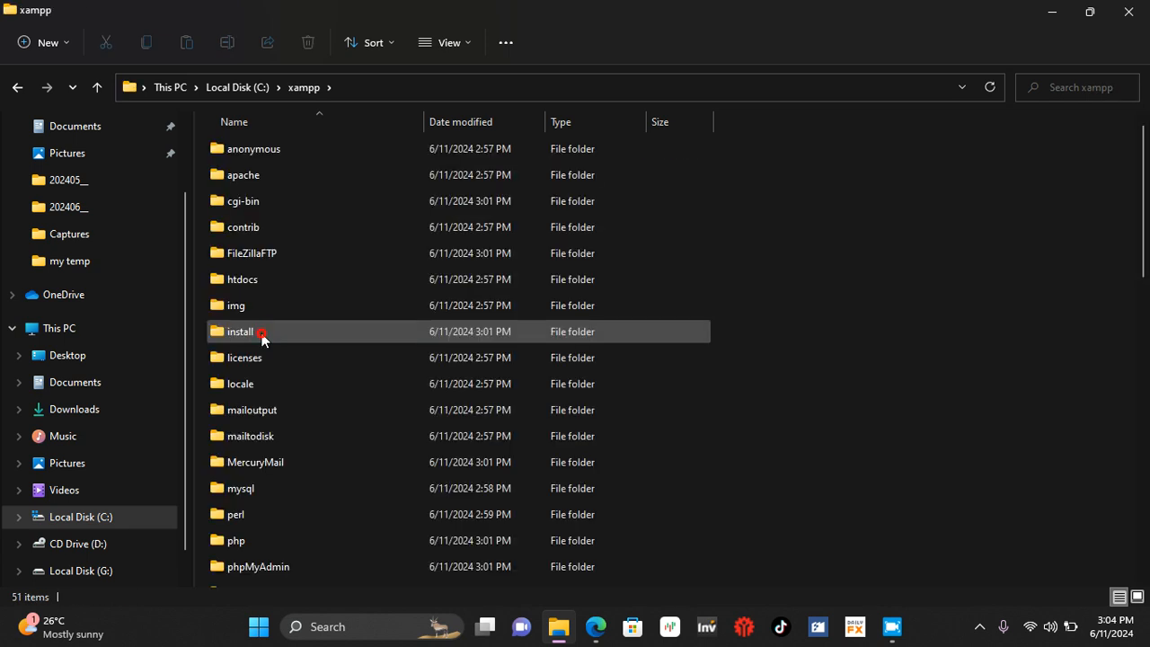
{"action": "scroll", "coordinate": [261, 336], "scroll_direction": "down", "scroll_amount": 11}
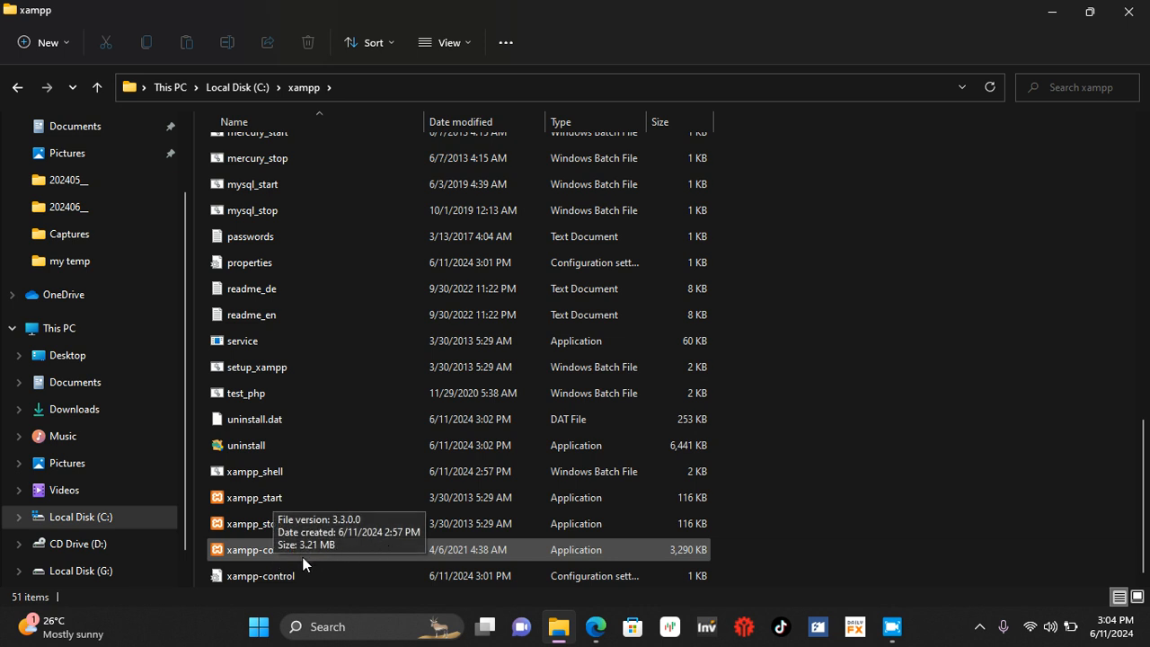
{"action": "double_click", "coordinate": [248, 554]}
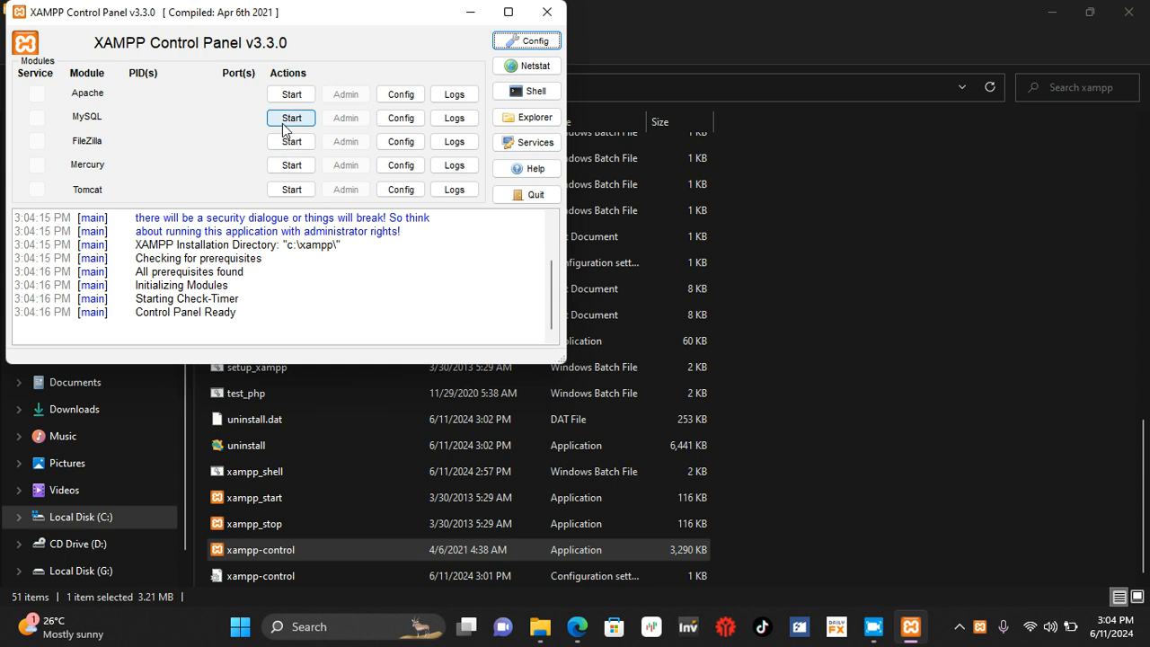
Step: Start the Apache and MySQL modules and minimise the XAMPP Control Panel
{"action": "left_click", "coordinate": [287, 93]}
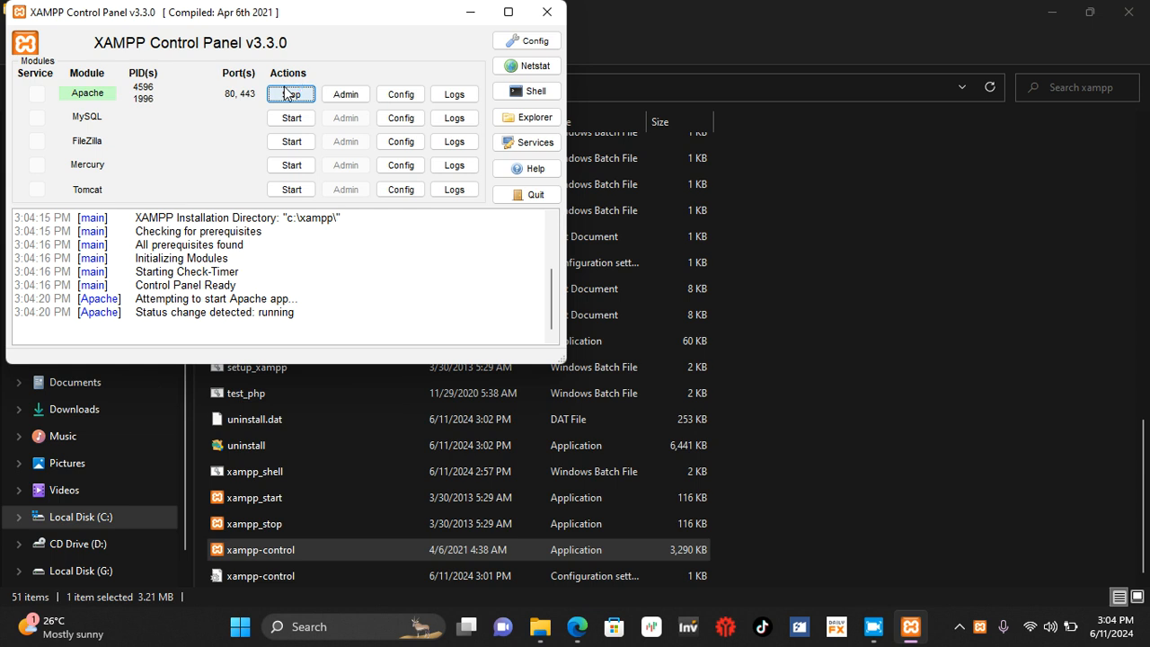
{"action": "left_click", "coordinate": [285, 120]}
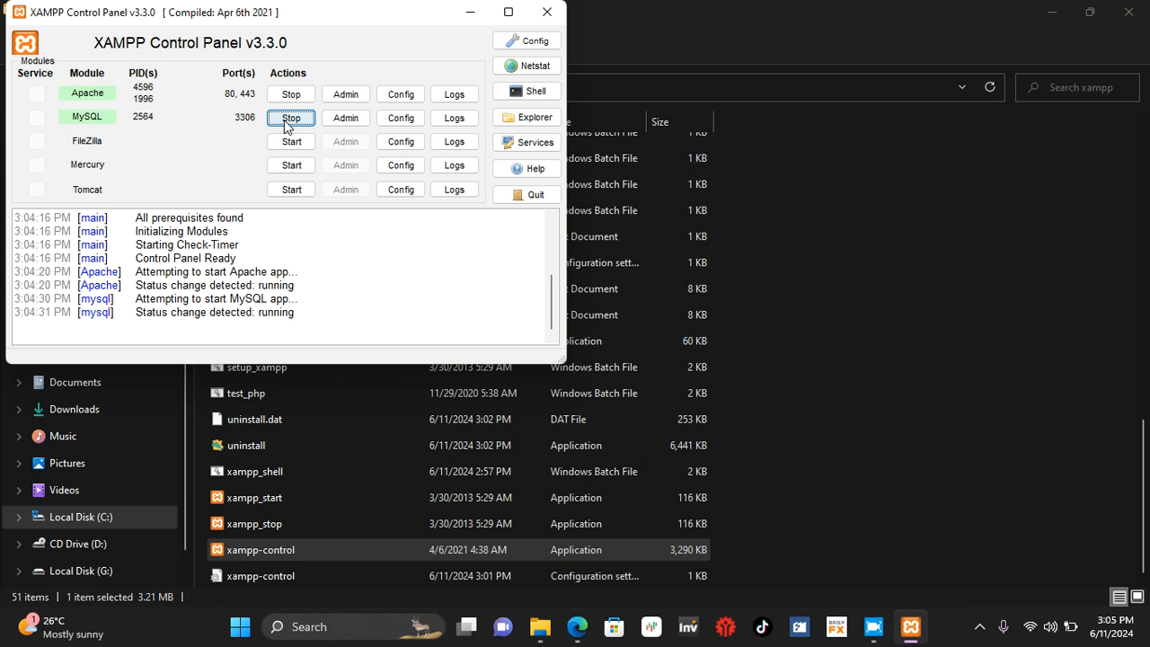
{"action": "left_click", "coordinate": [469, 11]}
Step: Close the xampp folder window and open CMS 2 inside the desktop's SERVER,CMS,THEME & PLUGINS folder
{"action": "scroll", "coordinate": [809, 169], "scroll_direction": "up", "scroll_amount": 10}
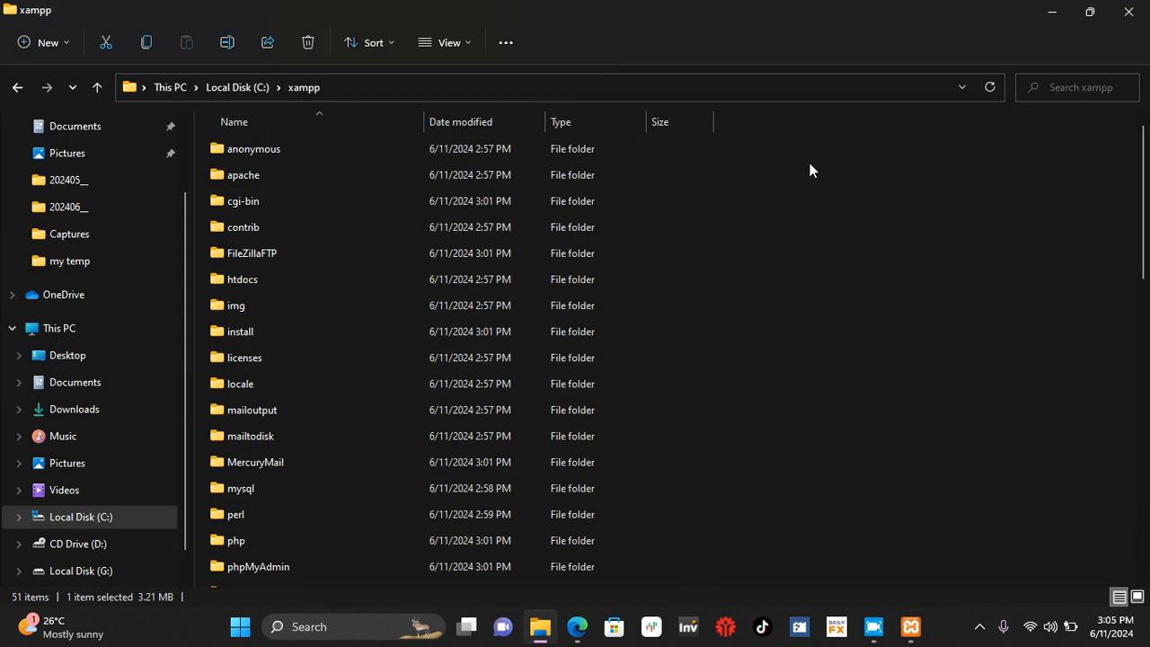
{"action": "left_click", "coordinate": [1130, 13]}
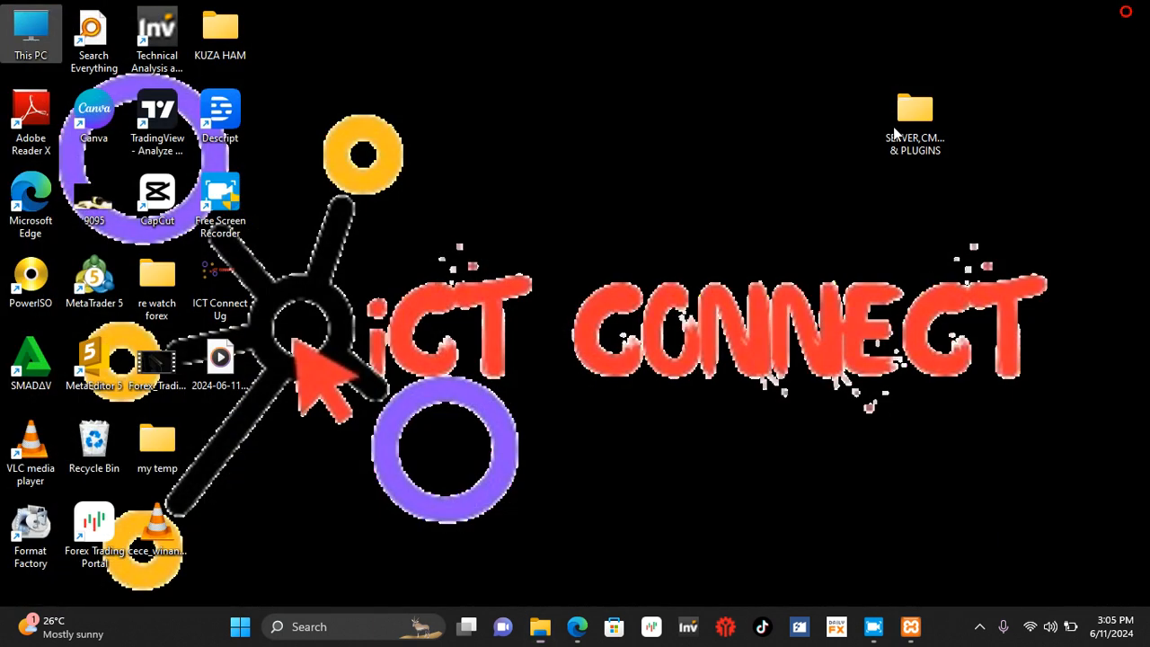
{"action": "double_click", "coordinate": [904, 153]}
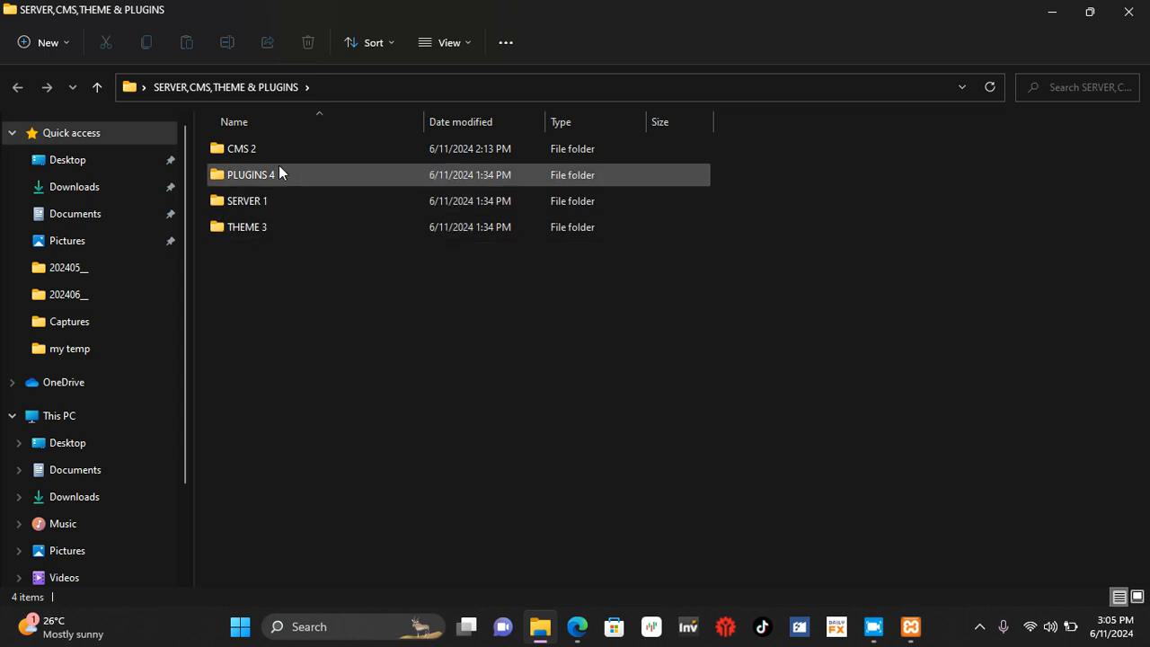
{"action": "mouse_move", "coordinate": [267, 143]}
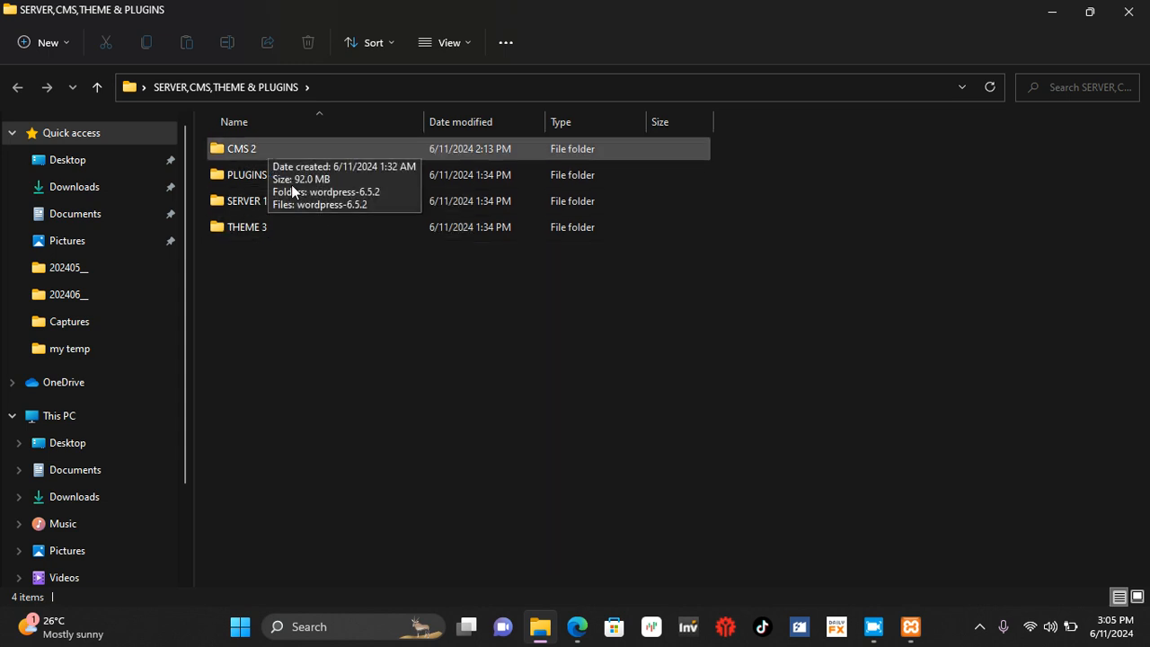
{"action": "double_click", "coordinate": [259, 146]}
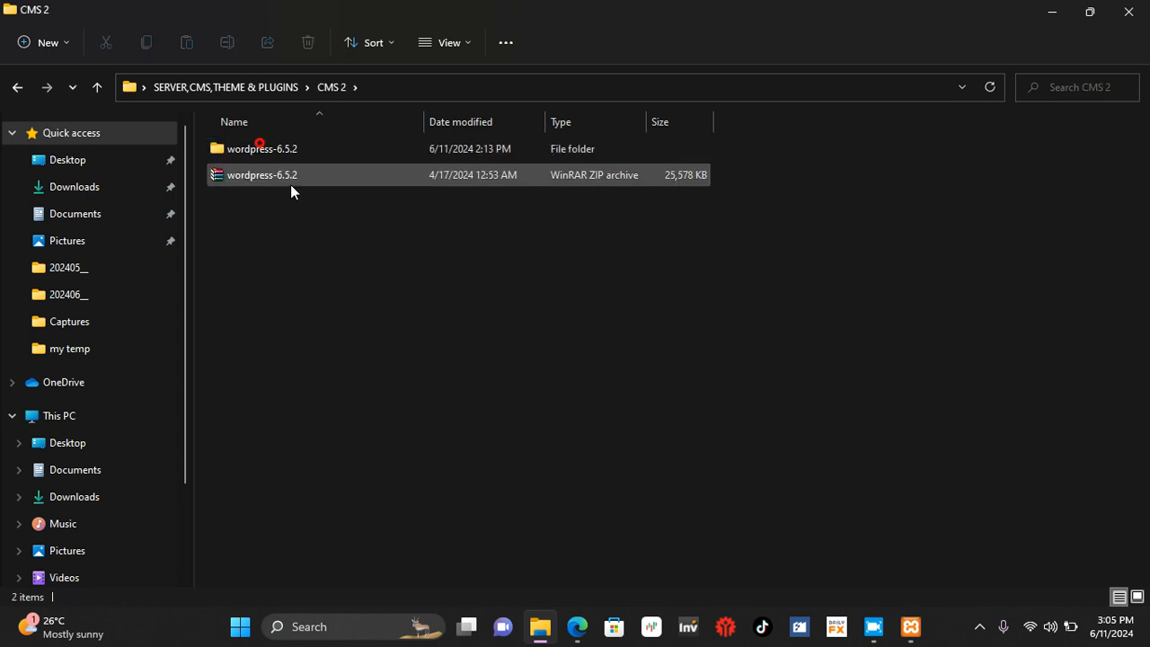
Step: Select the extracted wordpress-6.5.2 folder and restore the CMS 2 window to a smaller size that exposes the desktop
{"action": "left_click", "coordinate": [266, 182]}
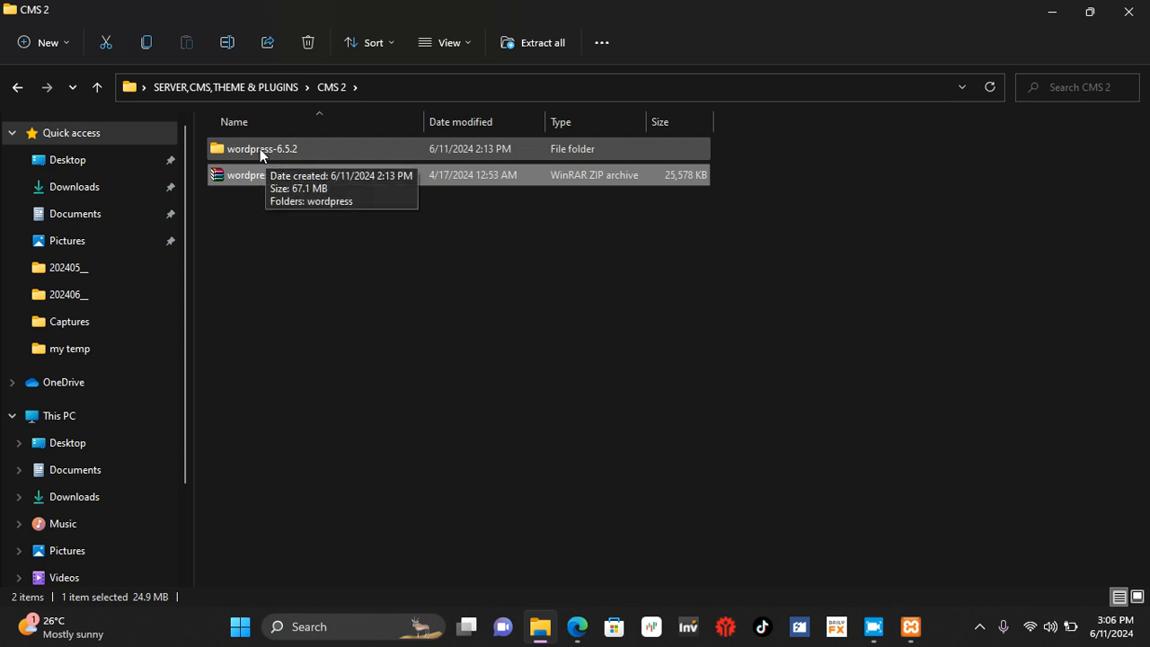
{"action": "left_click", "coordinate": [260, 148]}
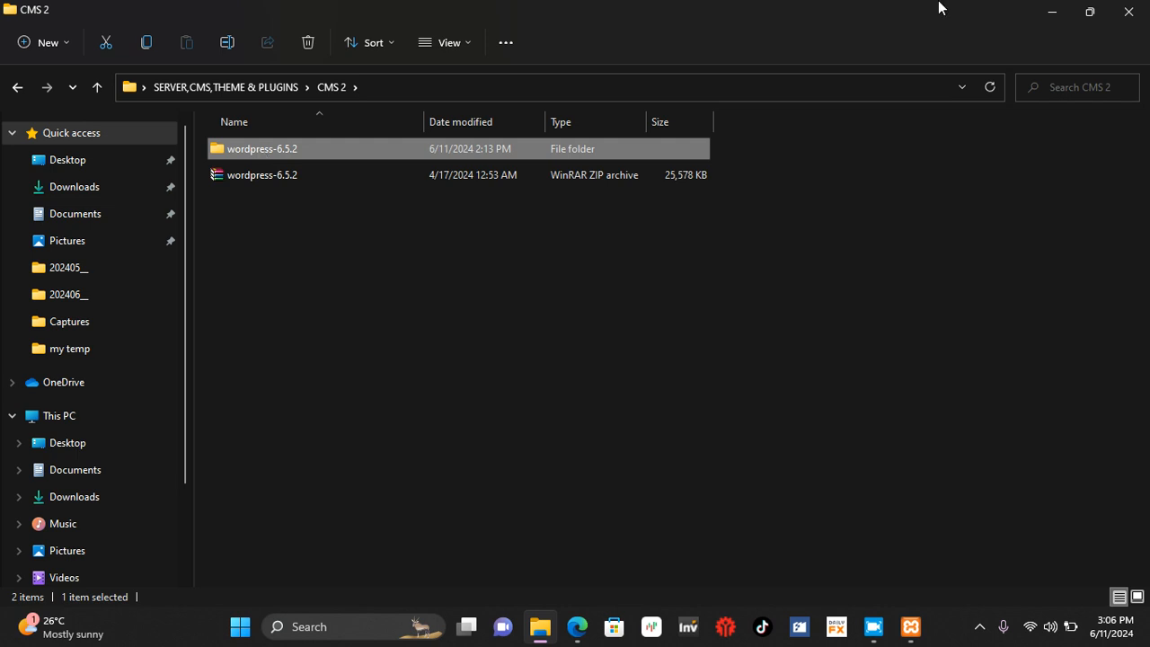
{"action": "left_click", "coordinate": [1089, 12]}
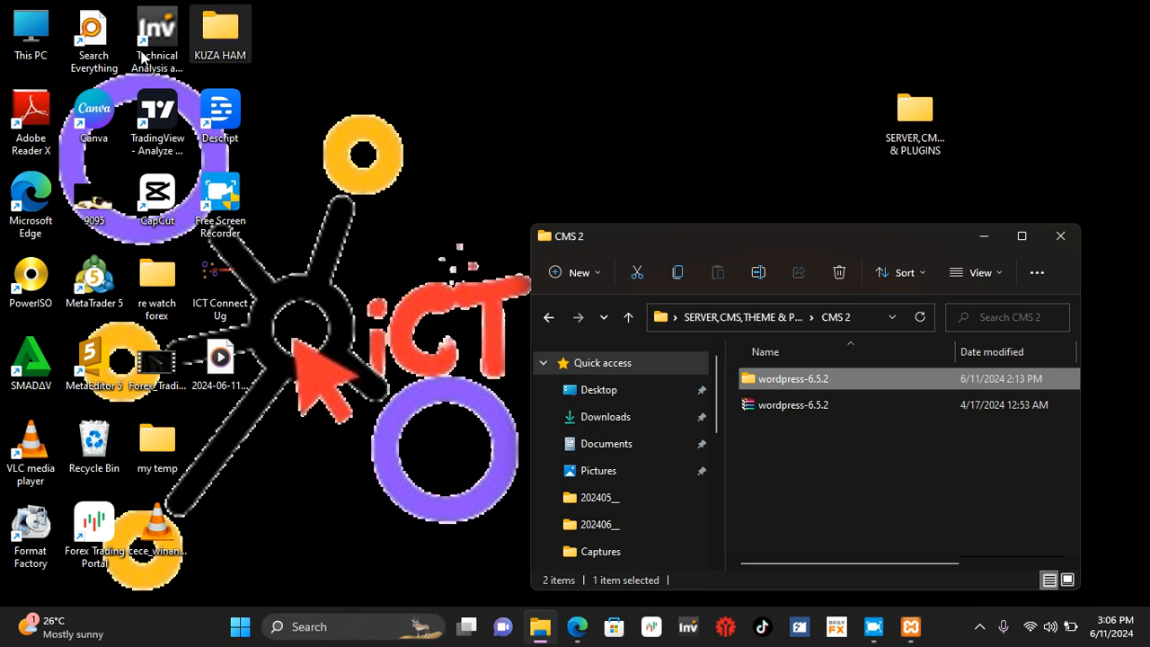
Step: Open the htdocs folder inside xampp on Local Disk (C:) and place its restored-down window beside the CMS 2 window
{"action": "left_click", "coordinate": [28, 41]}
{"action": "double_click", "coordinate": [28, 40]}
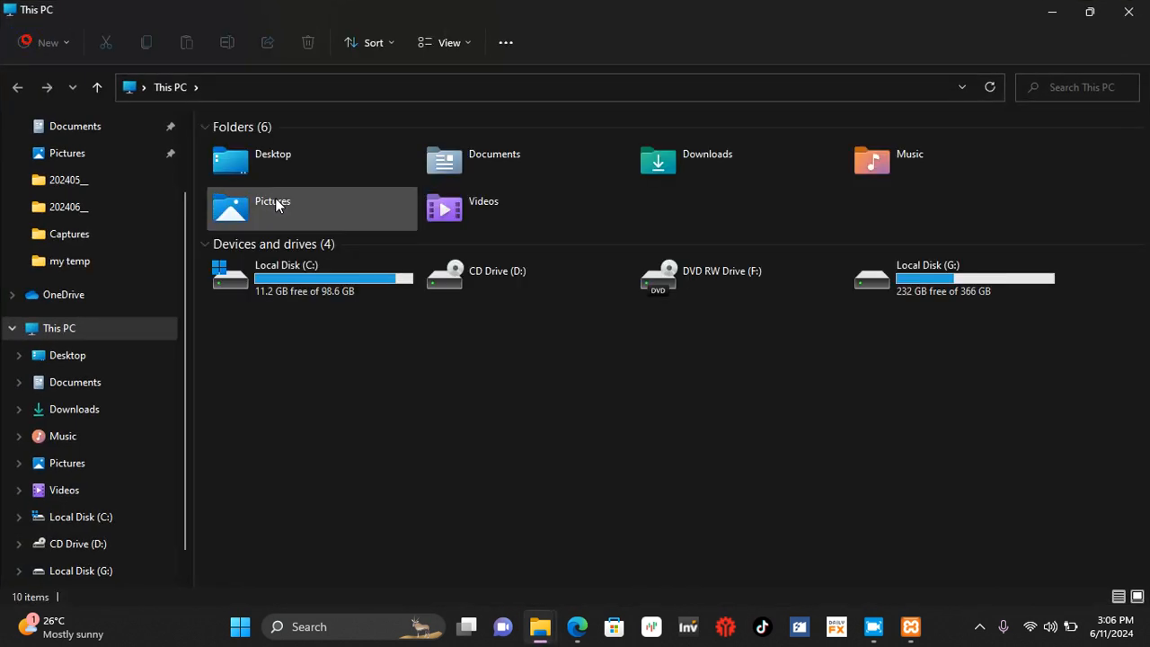
{"action": "double_click", "coordinate": [316, 287]}
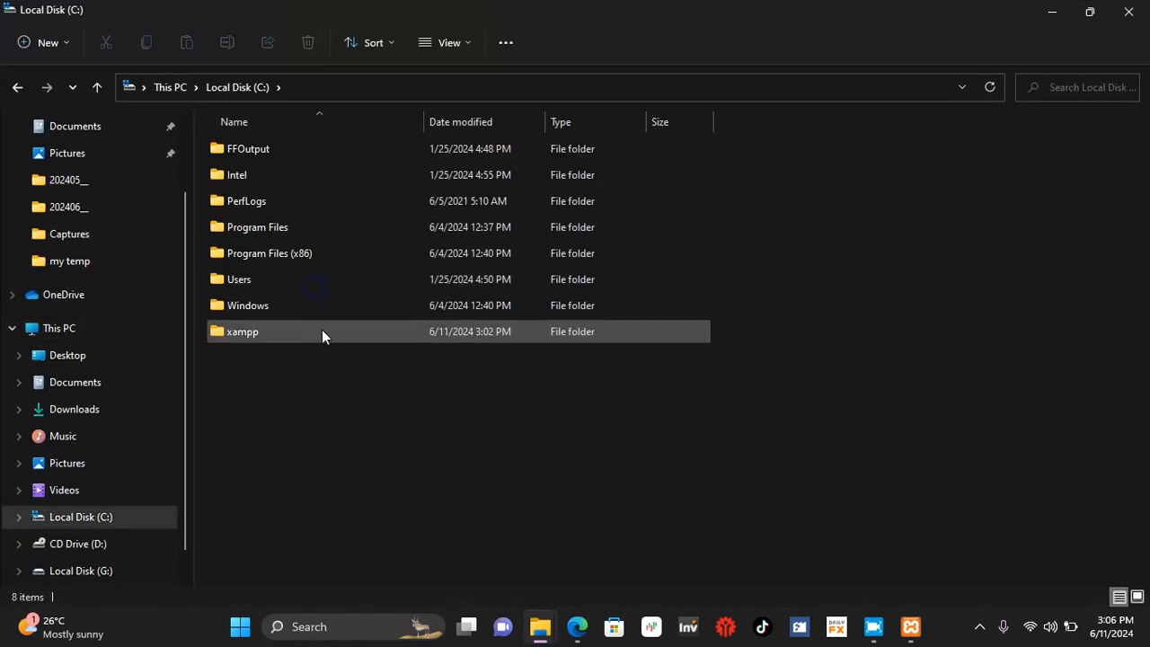
{"action": "left_click", "coordinate": [251, 332]}
{"action": "double_click", "coordinate": [252, 332]}
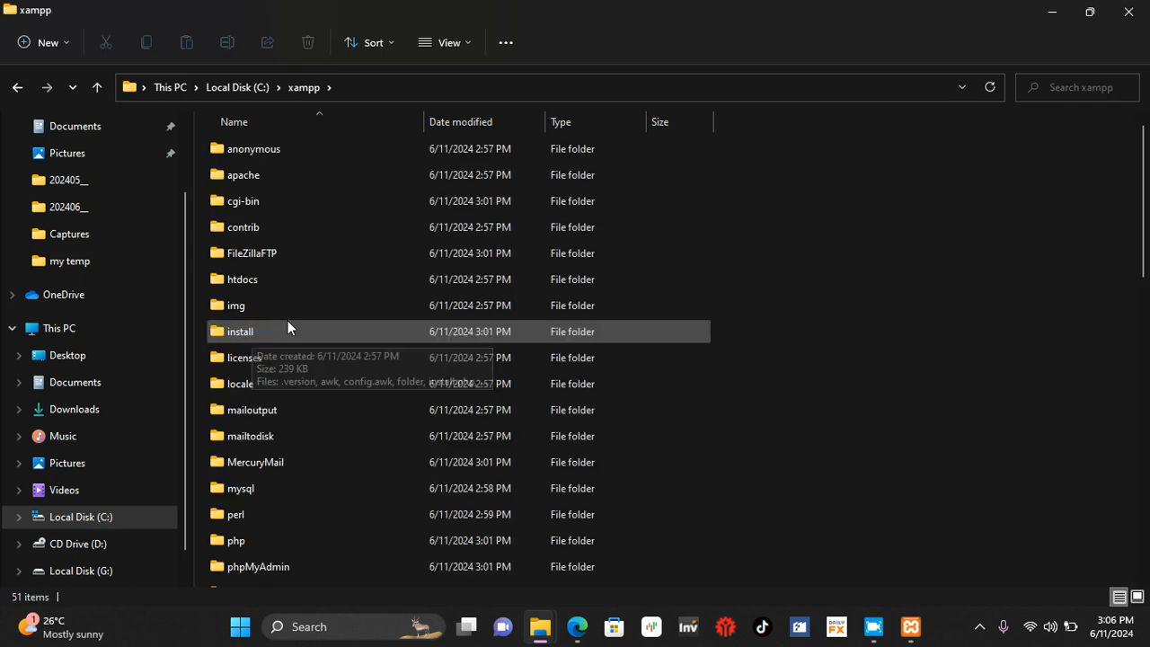
{"action": "double_click", "coordinate": [260, 277]}
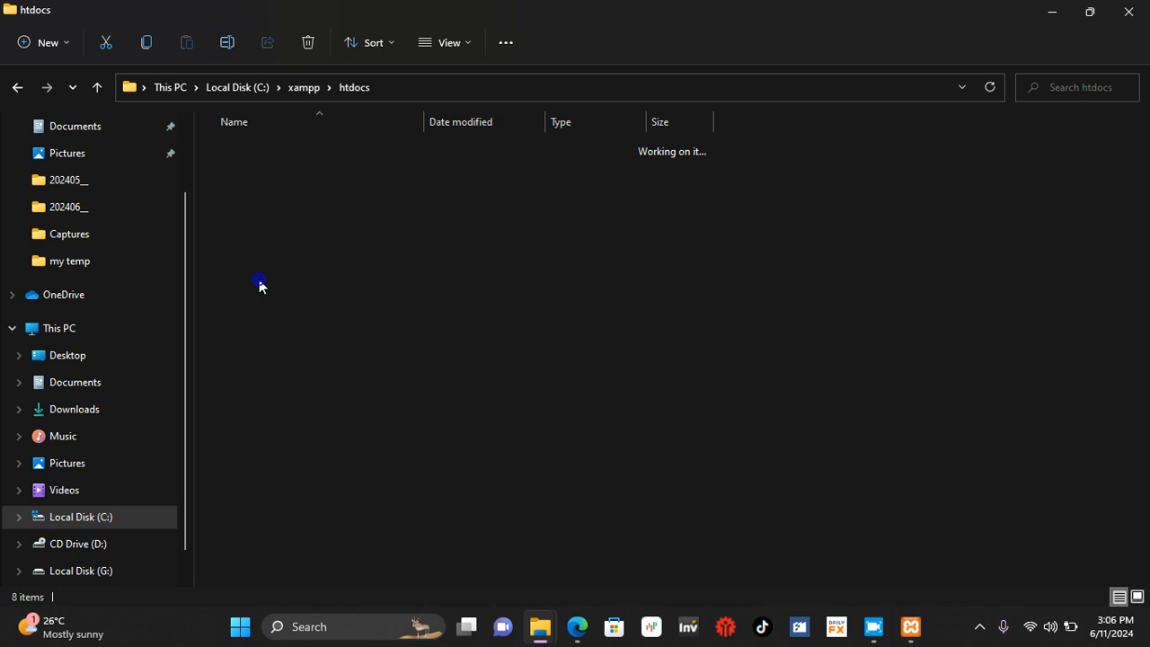
{"action": "left_click", "coordinate": [1089, 12]}
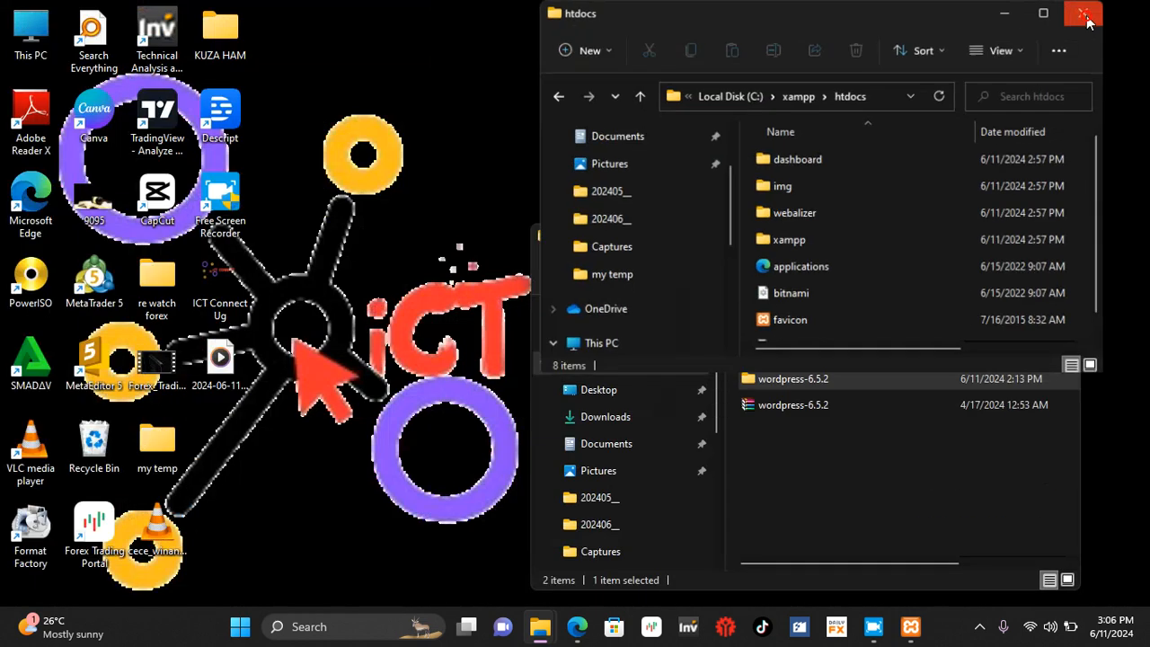
{"action": "left_click_drag", "start_coordinate": [763, 18], "coordinate": [187, 50]}
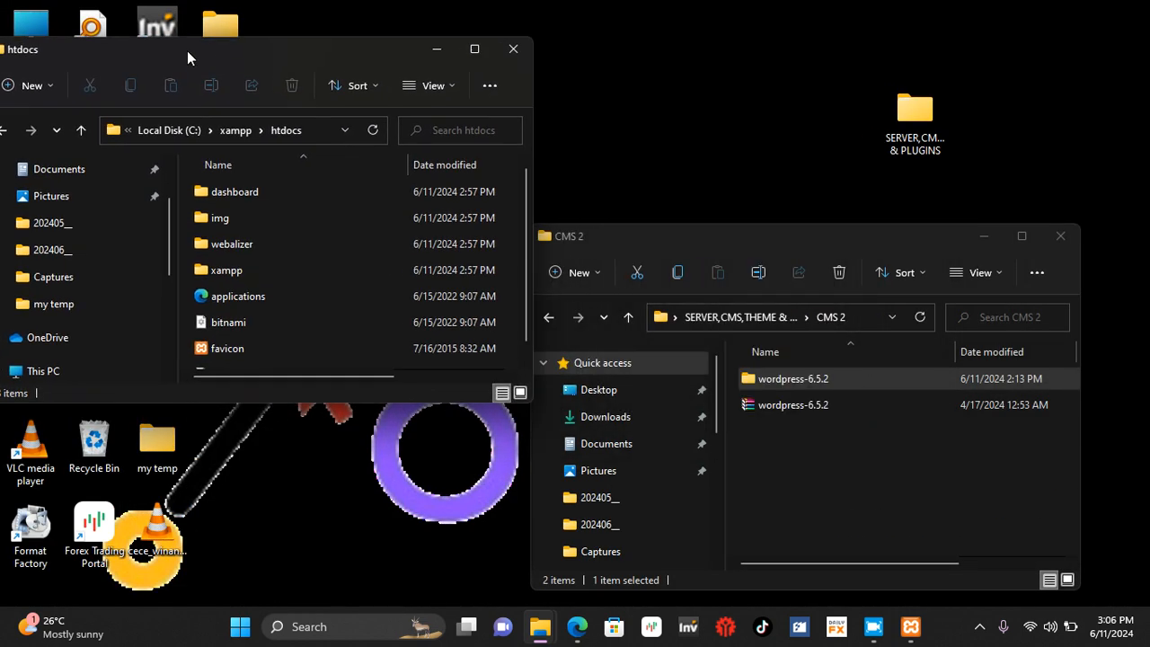
Step: Copy the extracted wordpress-6.5.2 folder from CMS 2 into the htdocs folder
{"action": "right_click", "coordinate": [776, 377]}
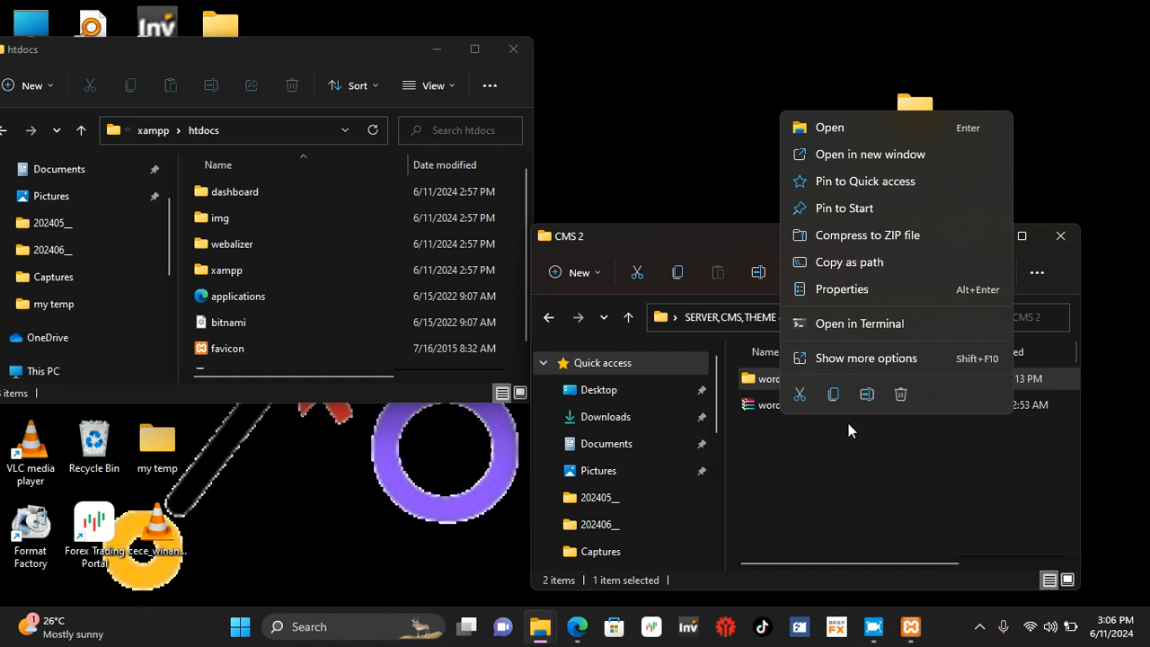
{"action": "left_click", "coordinate": [832, 394]}
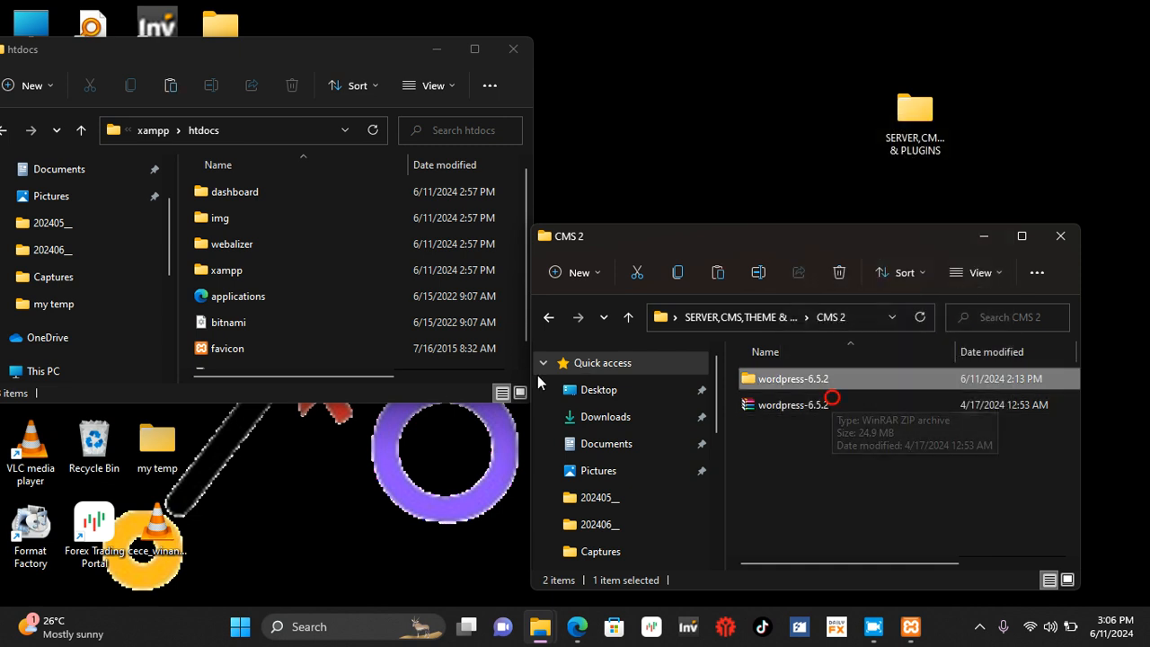
{"action": "left_click", "coordinate": [286, 333]}
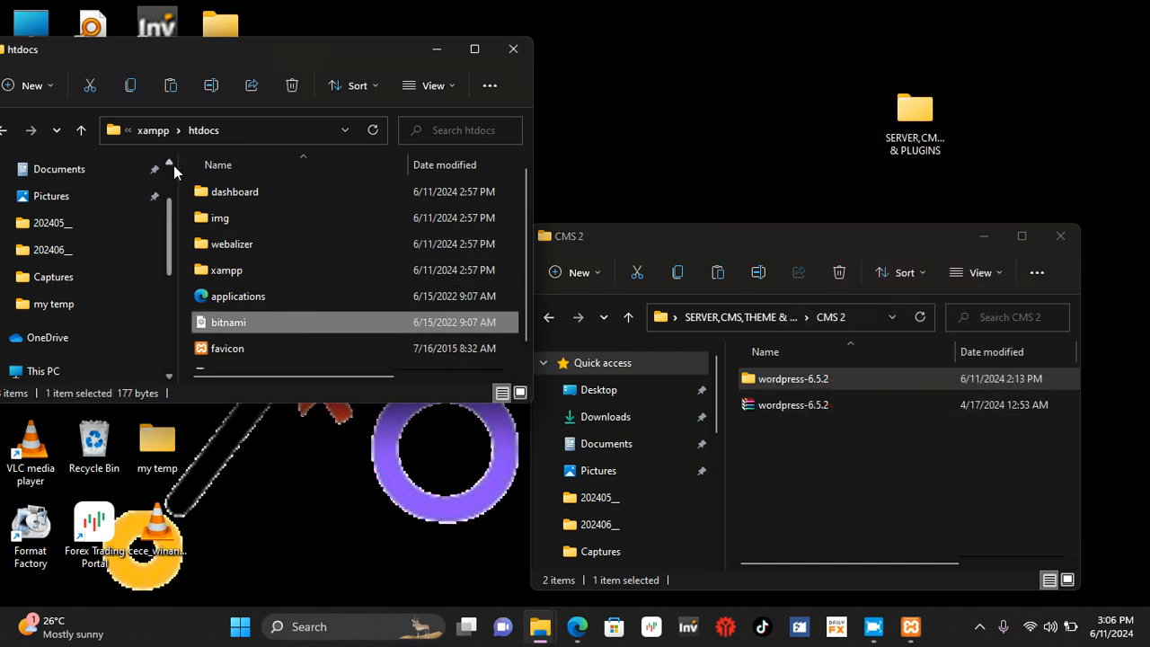
{"action": "left_click", "coordinate": [169, 88]}
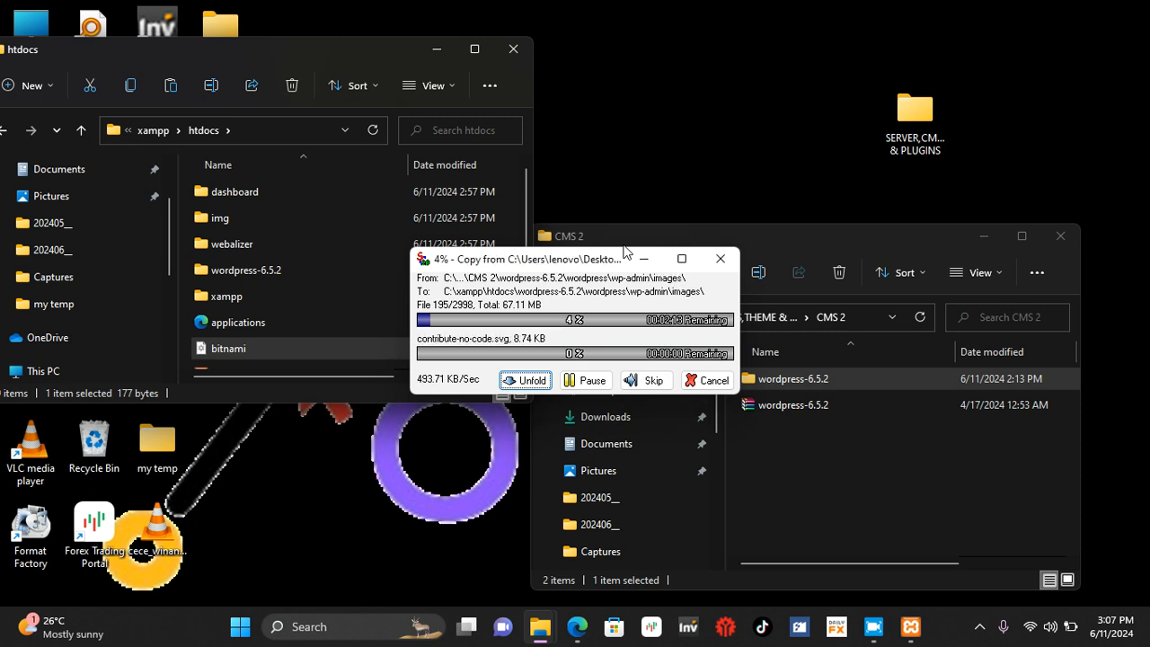
{"action": "left_click", "coordinate": [979, 632]}
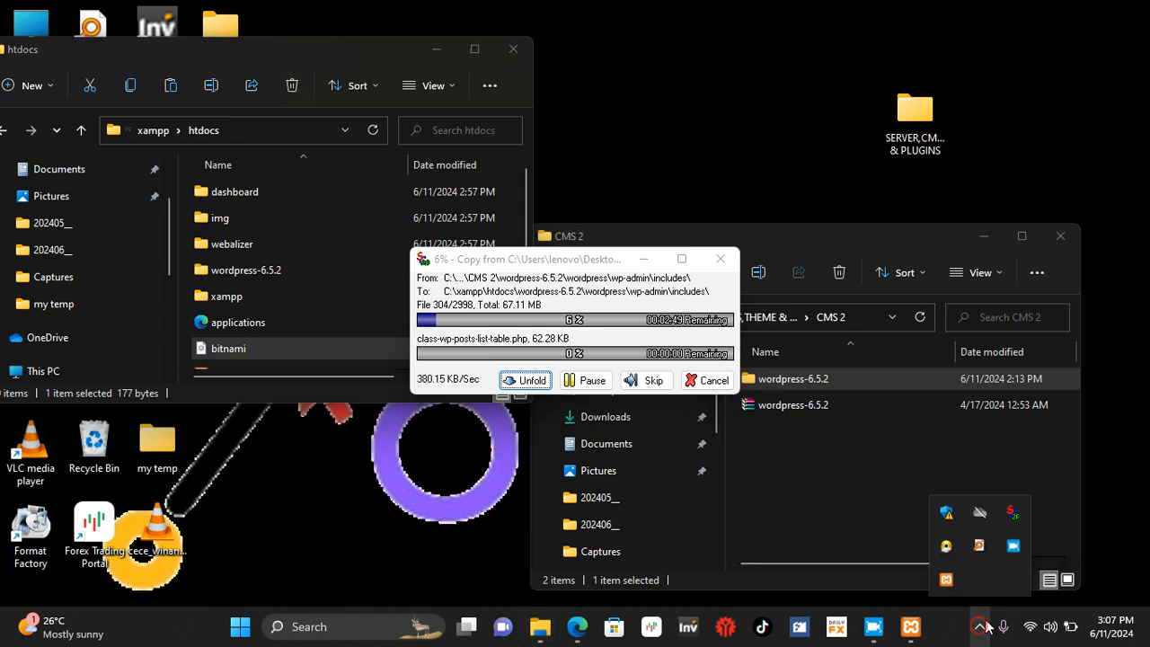
{"action": "right_click", "coordinate": [1015, 550]}
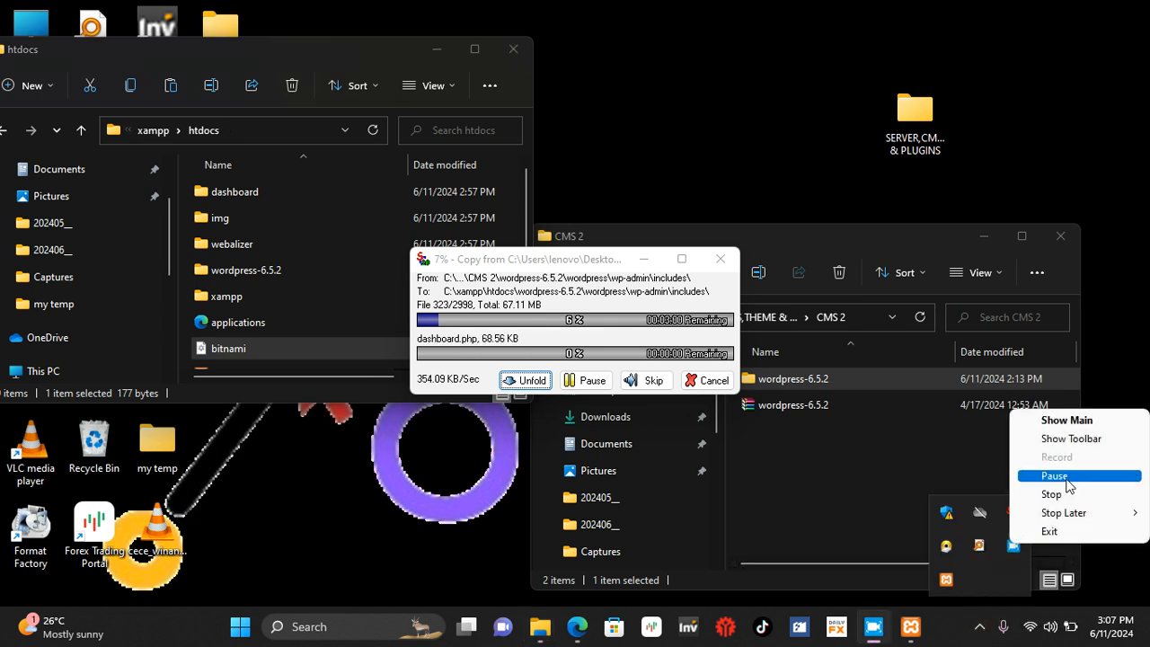
{"action": "left_click", "coordinate": [988, 475]}
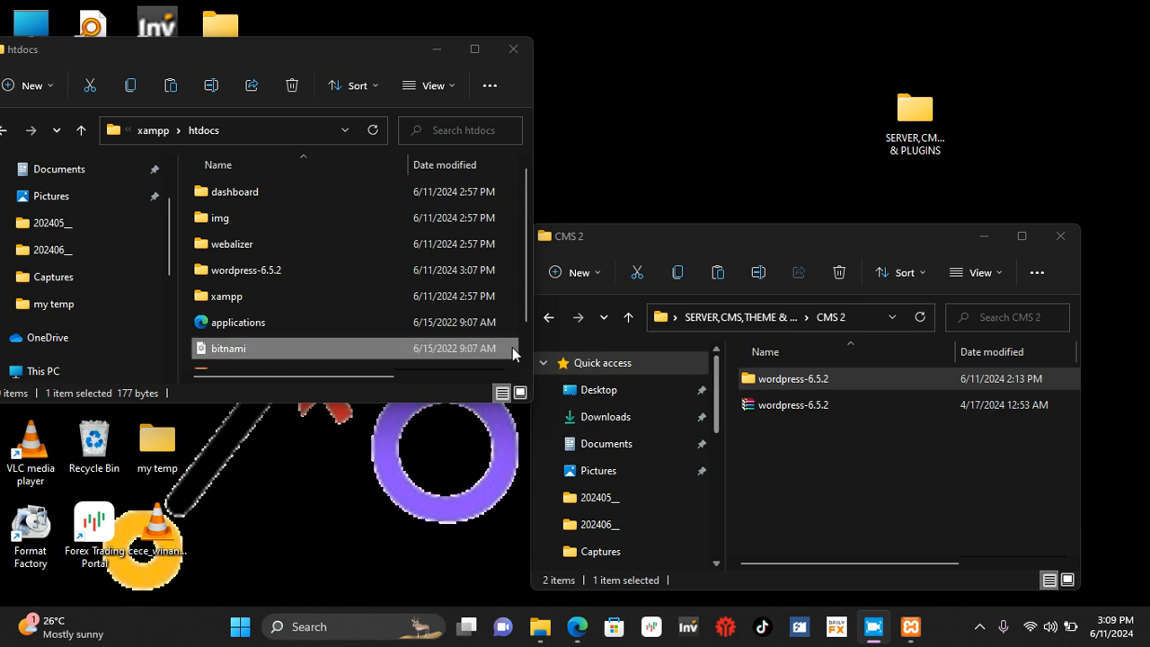
Step: Rename the wordpress-6.5.2 folder in htdocs as kabaale
{"action": "left_click", "coordinate": [276, 275]}
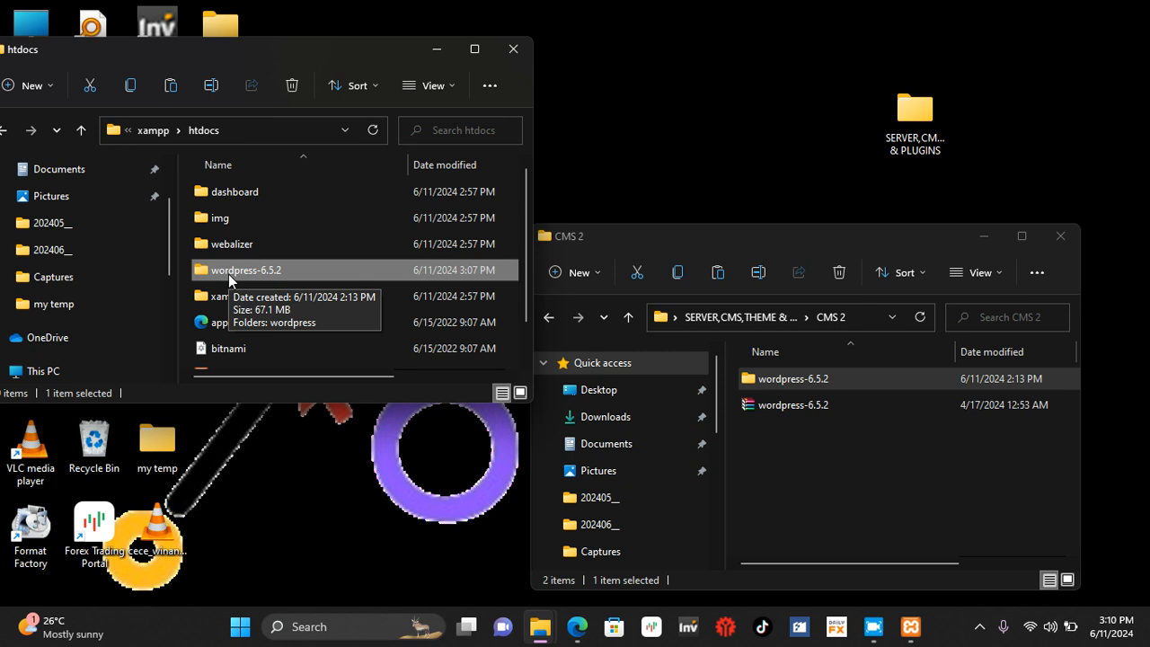
{"action": "right_click", "coordinate": [228, 274]}
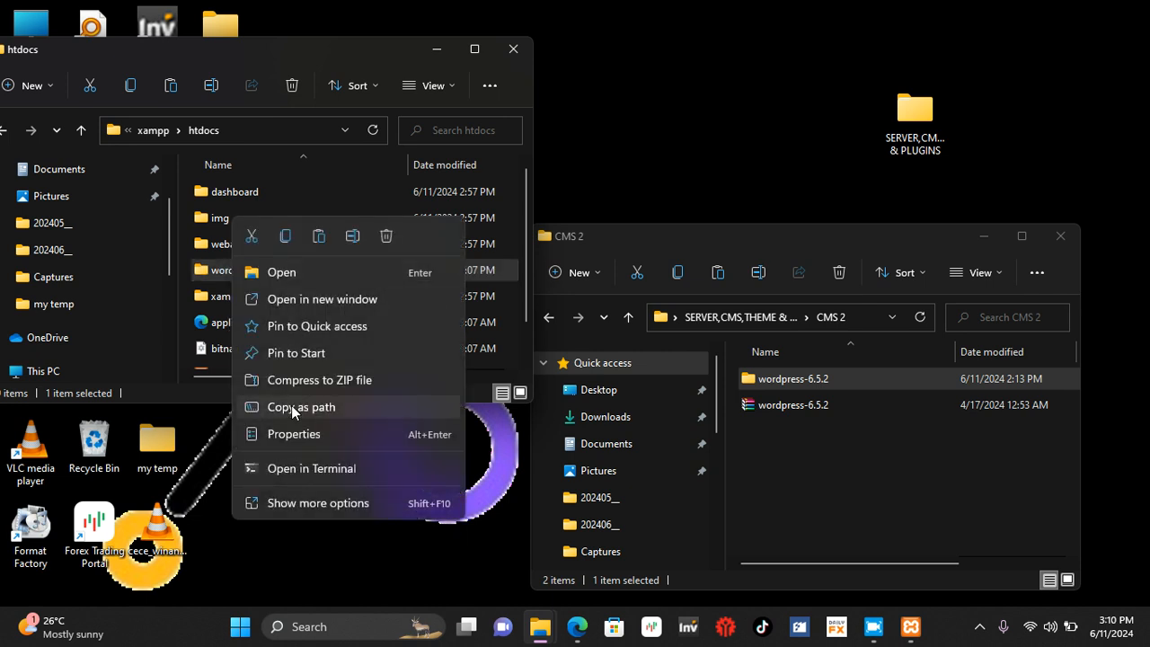
{"action": "left_click", "coordinate": [316, 504]}
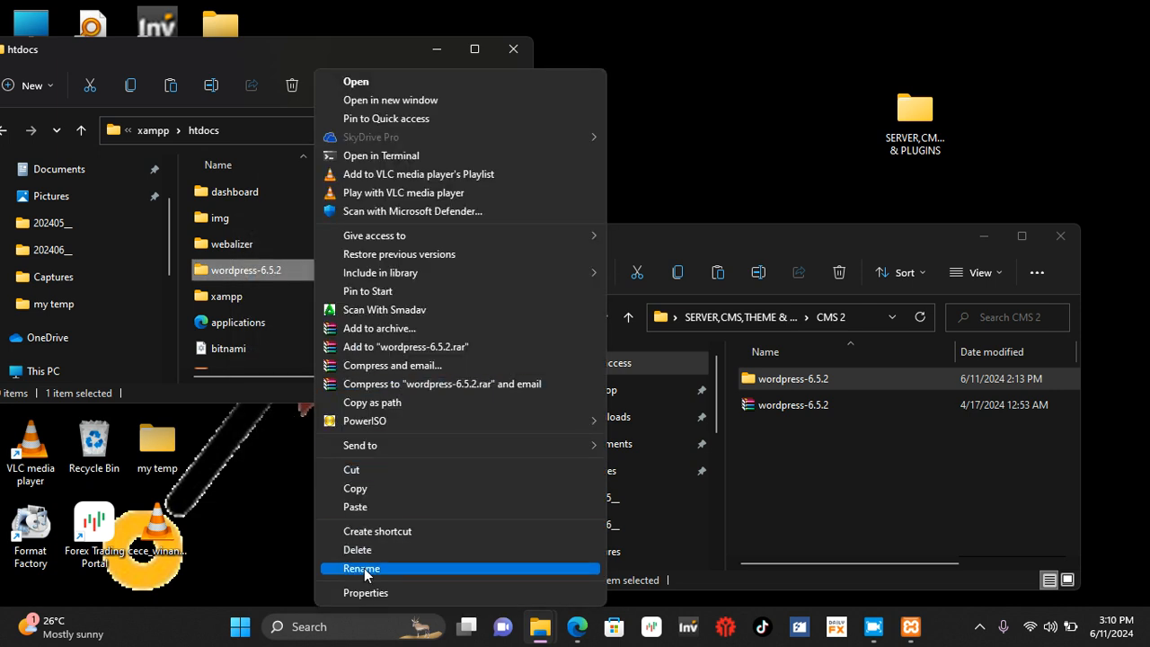
{"action": "left_click", "coordinate": [363, 568]}
{"action": "type", "text": "kabaale"}
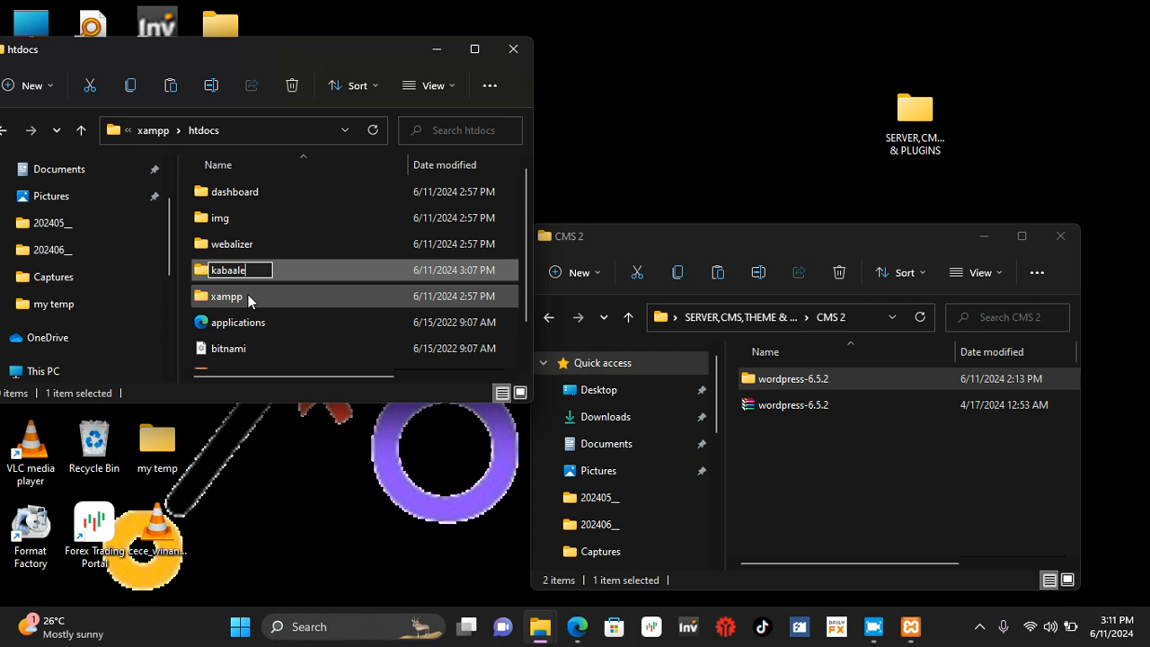
Step: Switch to Microsoft Edge, load localhost in a new tab and open phpMyAdmin from the XAMPP dashboard
{"action": "left_click", "coordinate": [576, 626]}
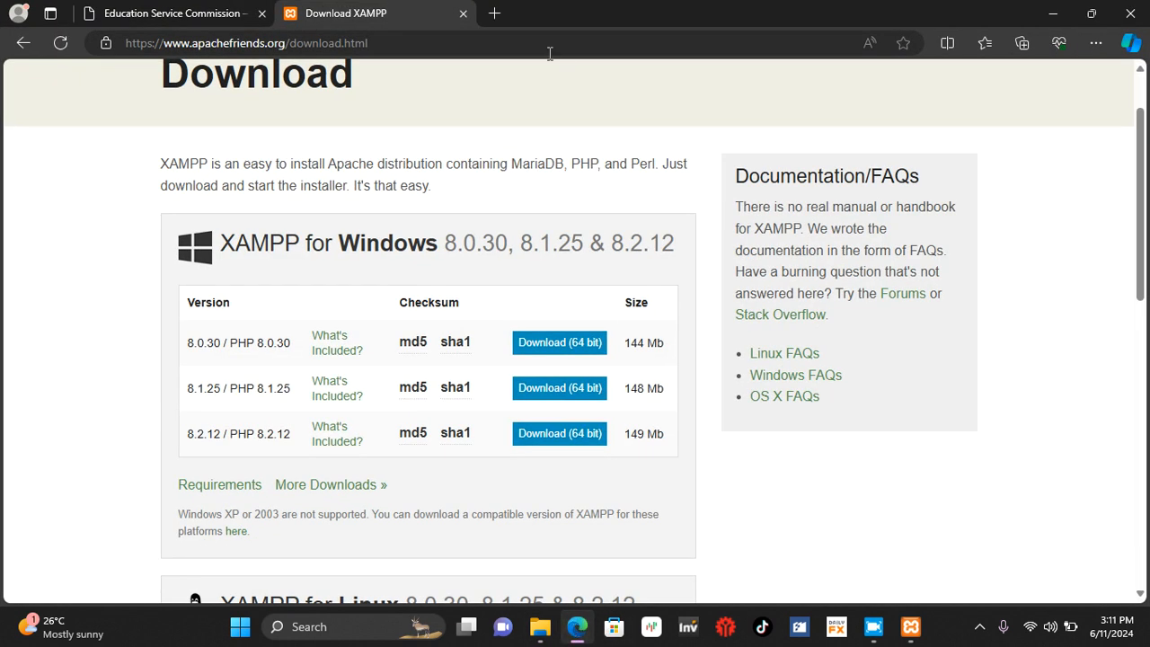
{"action": "left_click", "coordinate": [494, 12]}
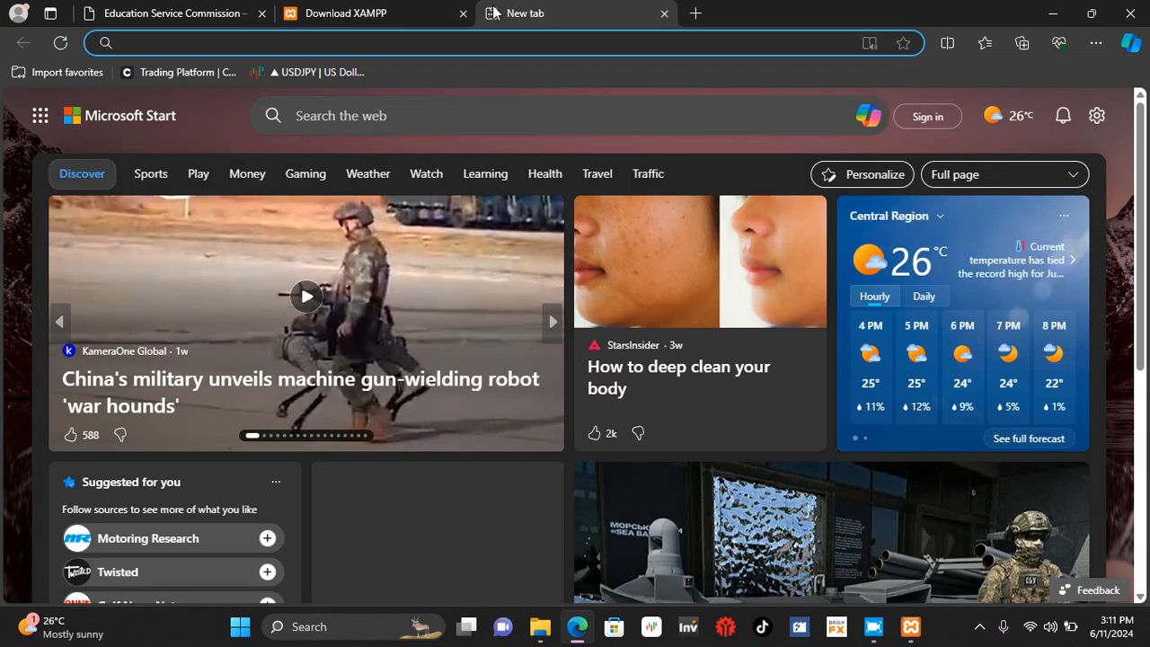
{"action": "type", "text": "lo"}
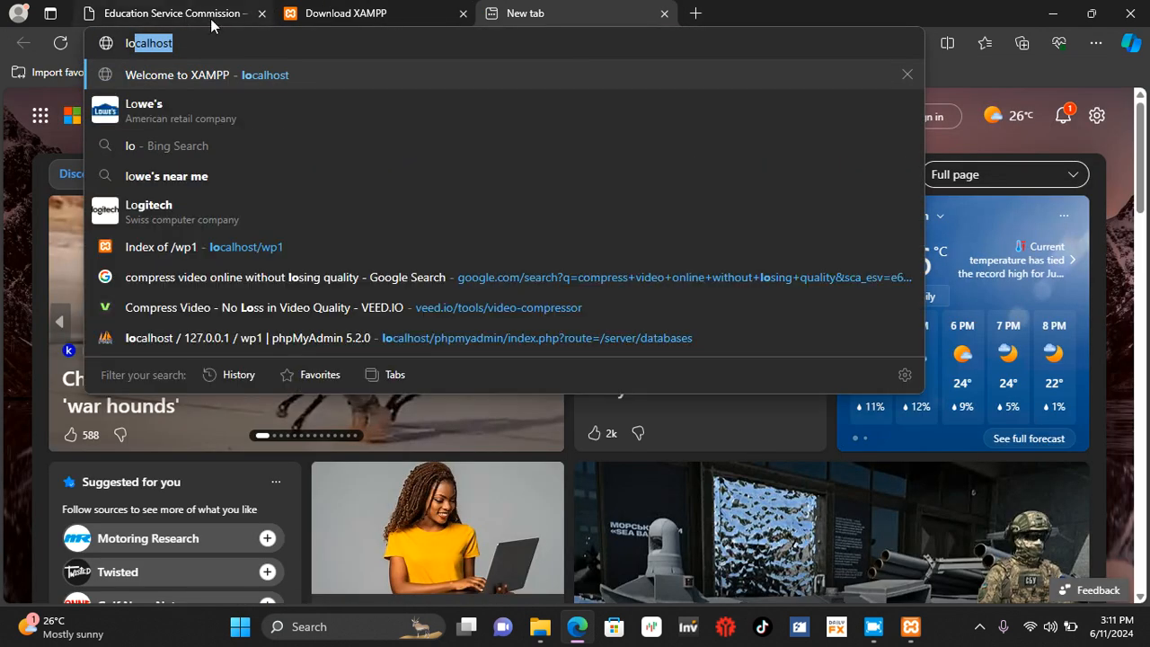
{"action": "type", "text": "calhost"}
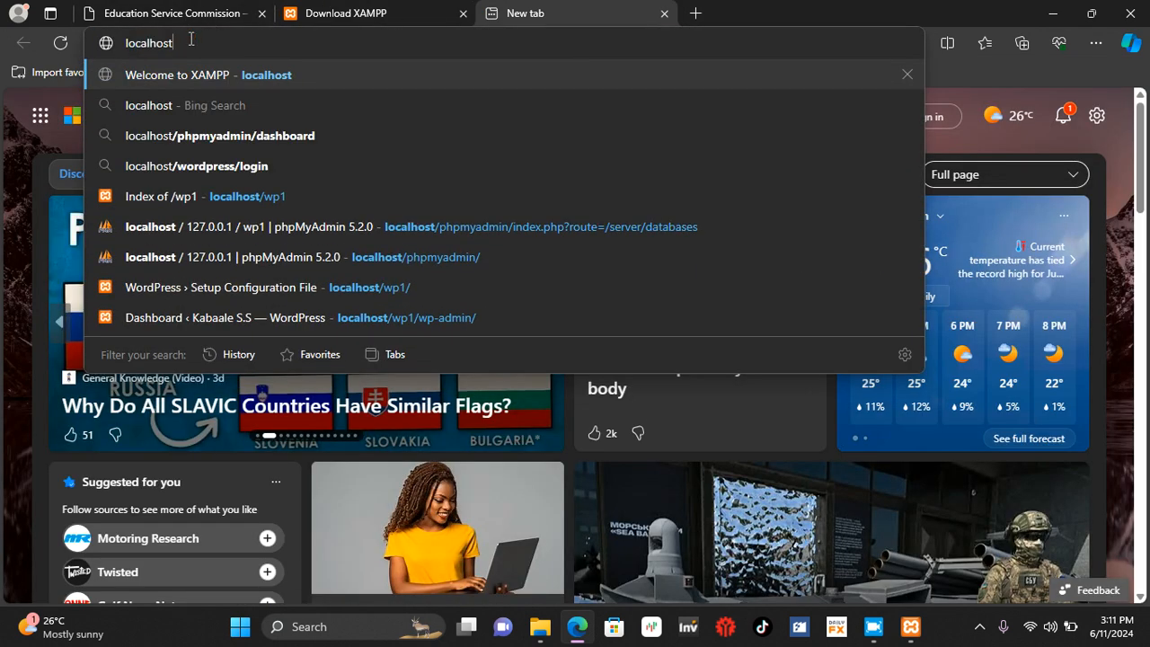
{"action": "key", "text": "Return"}
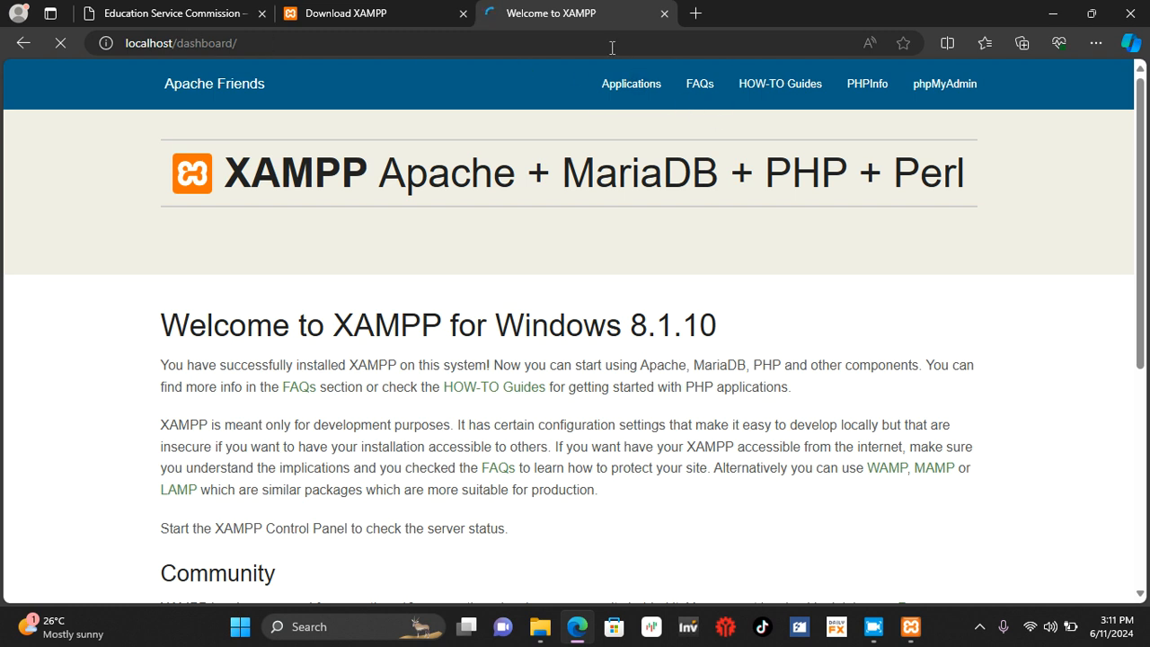
{"action": "left_click", "coordinate": [938, 101]}
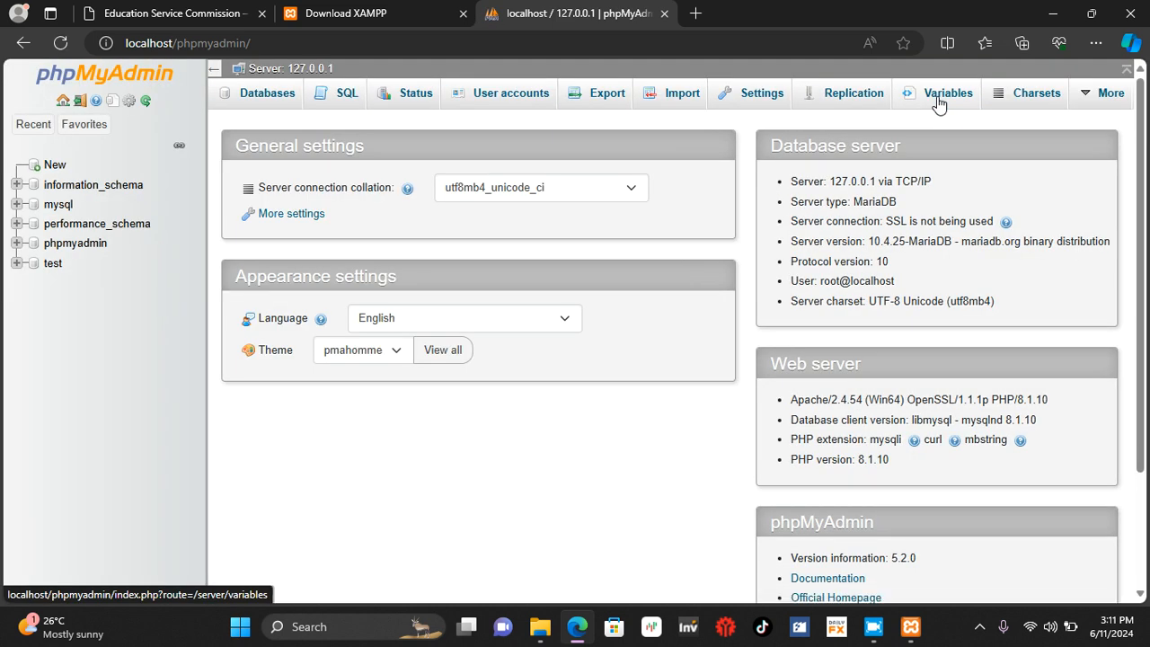
Step: Create a new database named kabaale with the utf8mb4_general_ci collation
{"action": "left_click", "coordinate": [52, 169]}
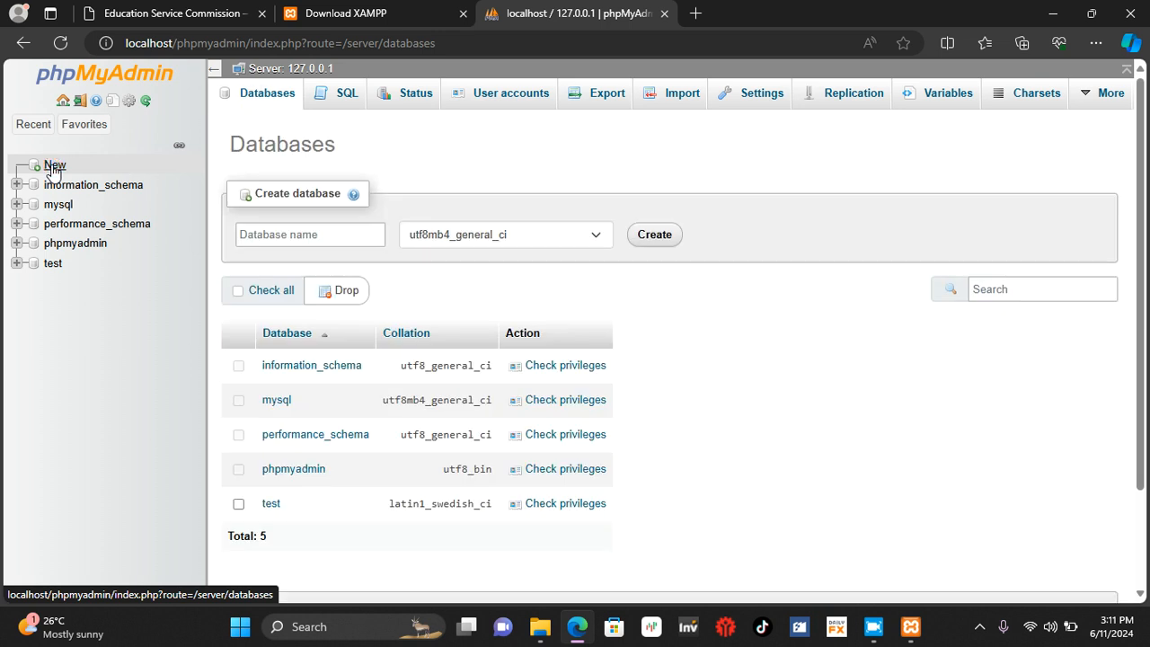
{"action": "left_click", "coordinate": [262, 235]}
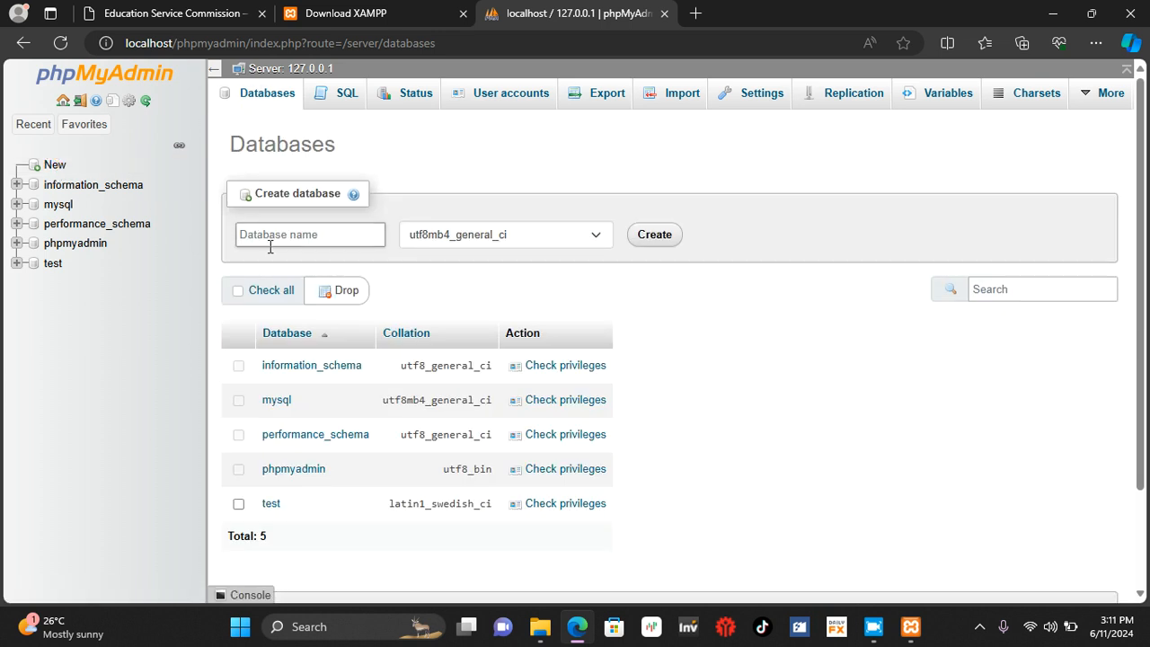
{"action": "left_click", "coordinate": [256, 233]}
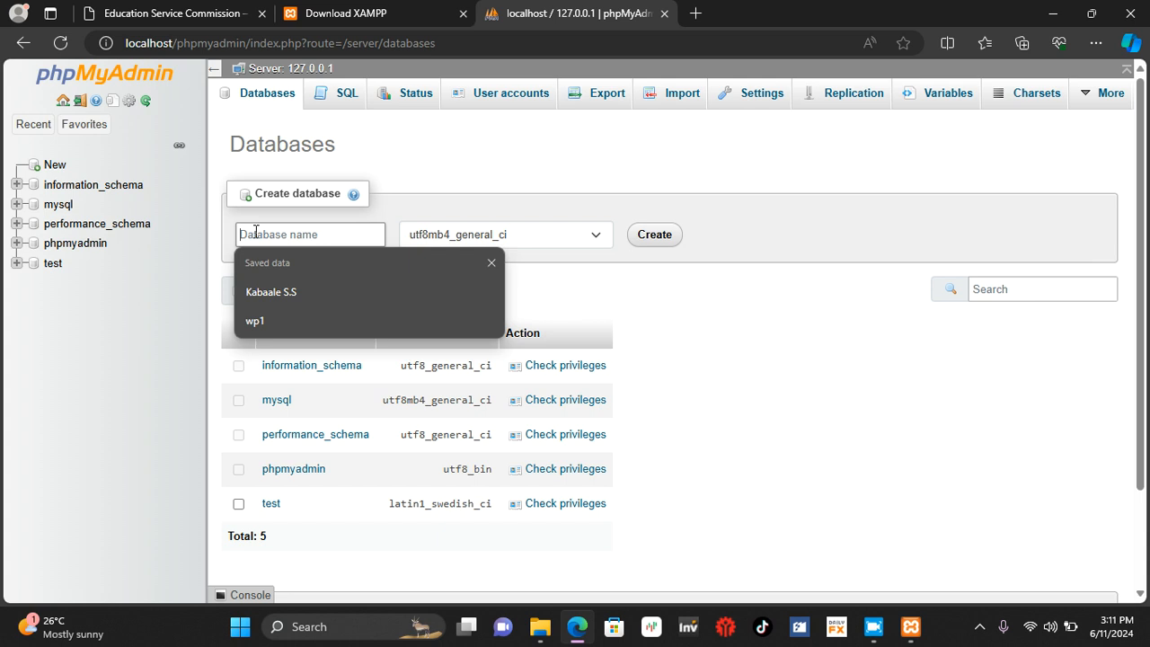
{"action": "type", "text": "kaba"}
{"action": "type", "text": "s"}
{"action": "key", "text": "BackSpace"}
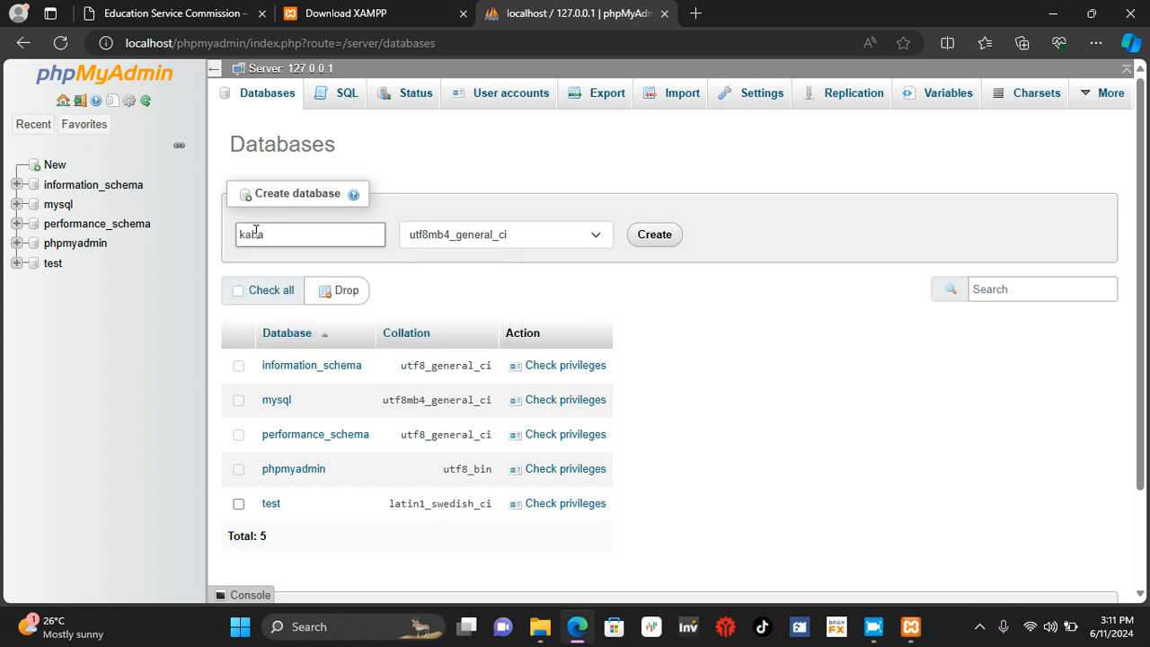
{"action": "type", "text": "ale"}
{"action": "left_click", "coordinate": [655, 235]}
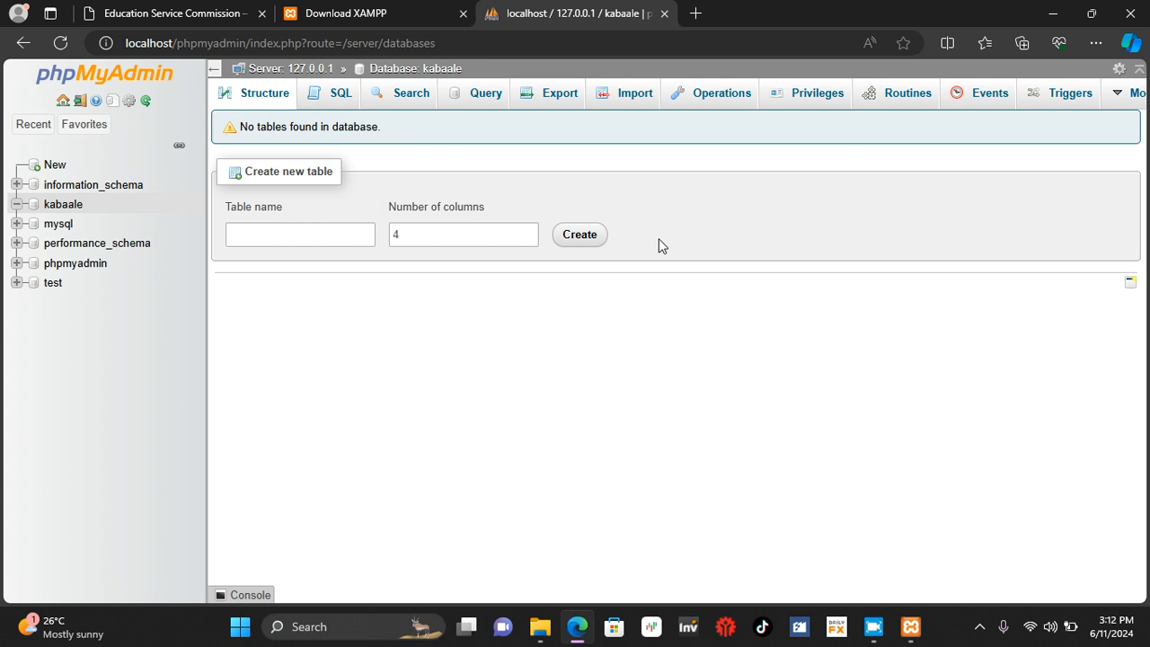
Step: Replace the phpMyAdmin path in the current address and load localhost/kabaale
{"action": "mouse_move", "coordinate": [172, 48]}
{"action": "left_mouse_down"}
{"action": "mouse_move", "coordinate": [472, 48]}
{"action": "mouse_move", "coordinate": [180, 53]}
{"action": "left_mouse_up"}
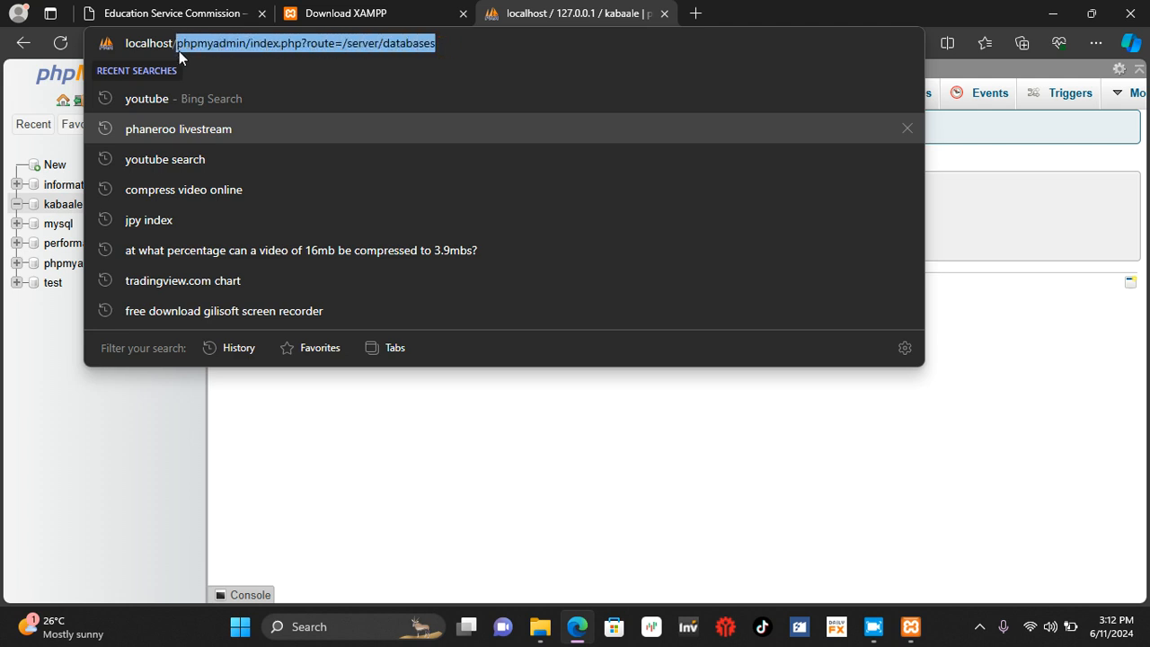
{"action": "key", "text": "BackSpace"}
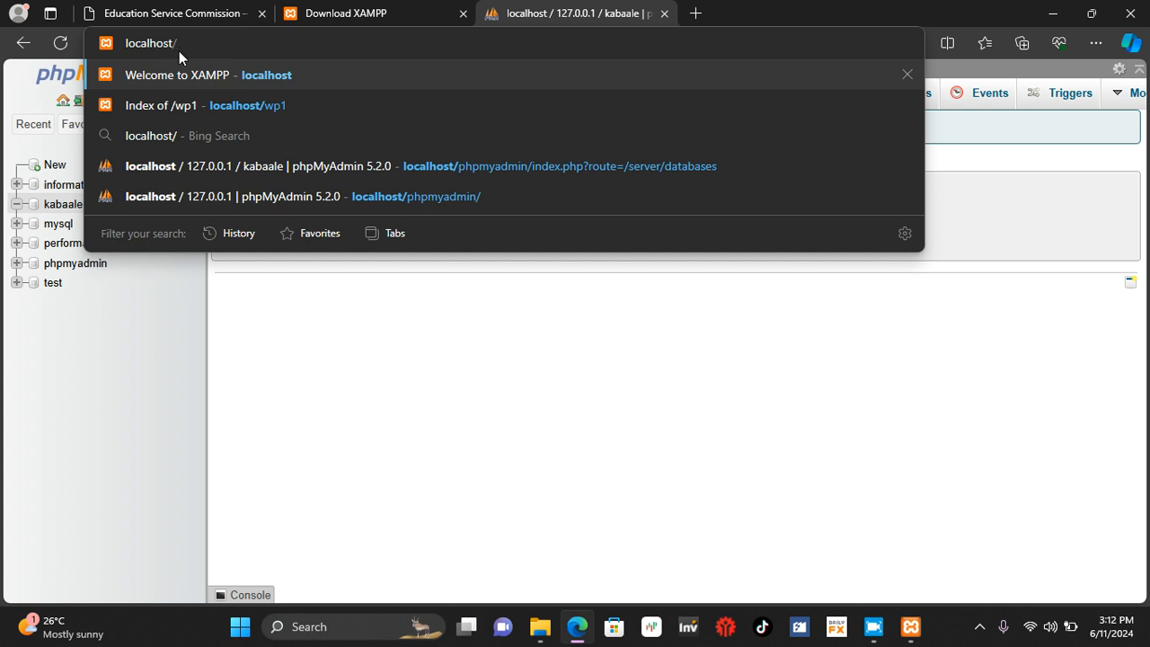
{"action": "type", "text": "kaba"}
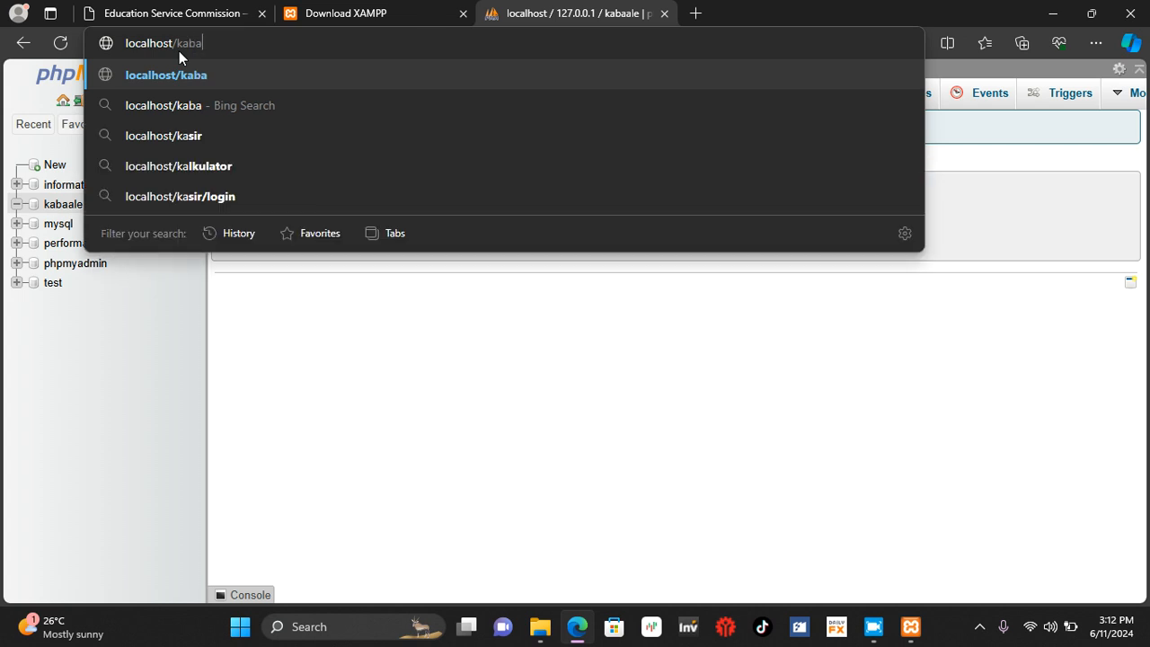
{"action": "type", "text": "ale"}
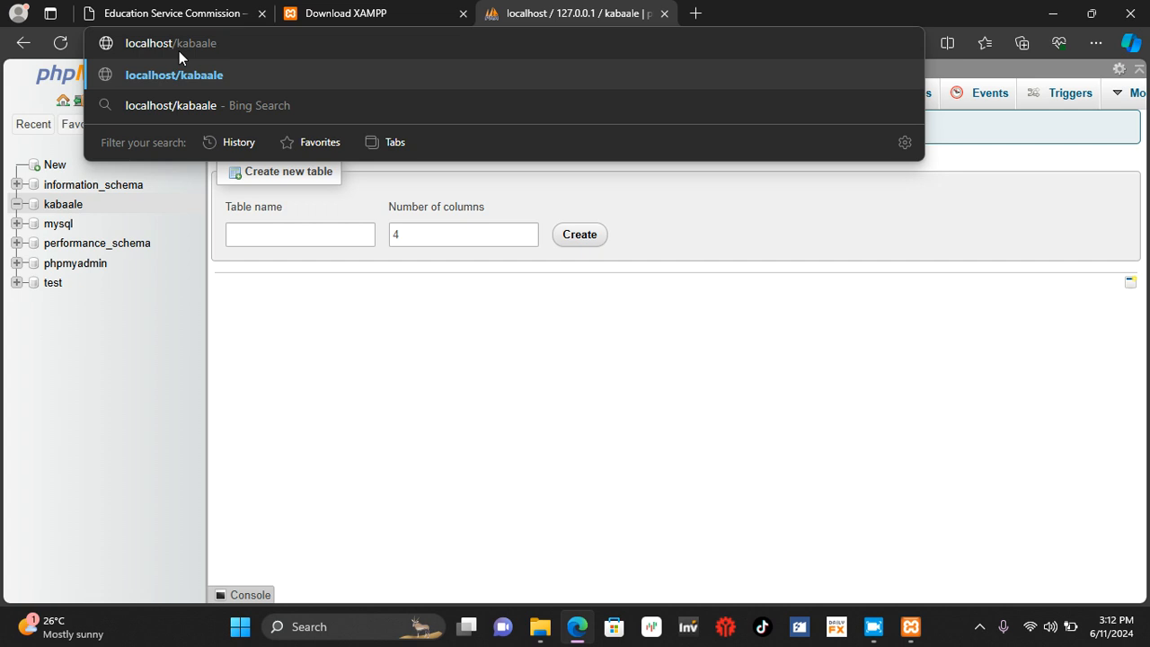
{"action": "key", "text": "Return"}
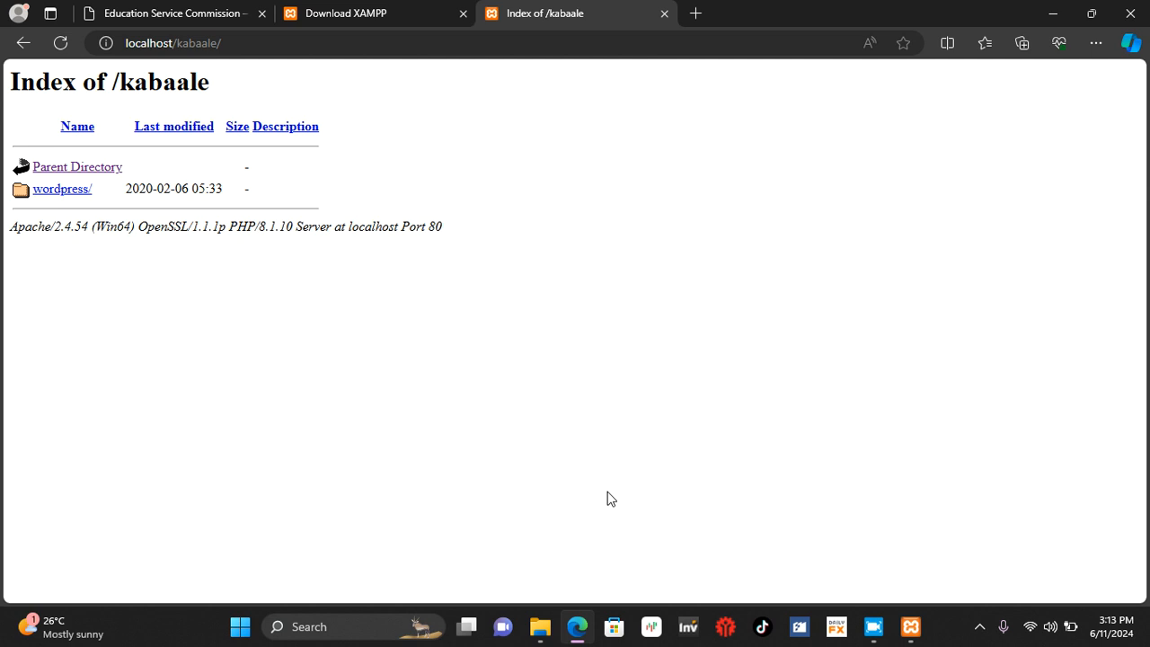
Step: Switch to File Explorer, maximise the htdocs window and open the kabaale folder
{"action": "left_click", "coordinate": [535, 632]}
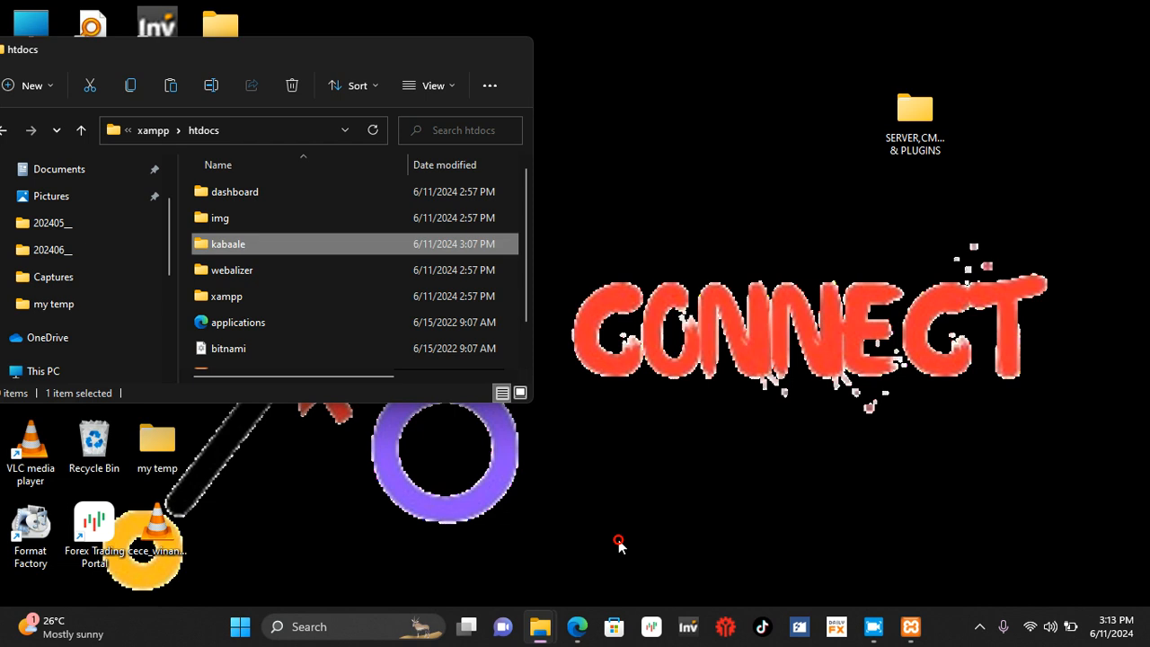
{"action": "left_click", "coordinate": [618, 541]}
{"action": "left_click", "coordinate": [474, 49]}
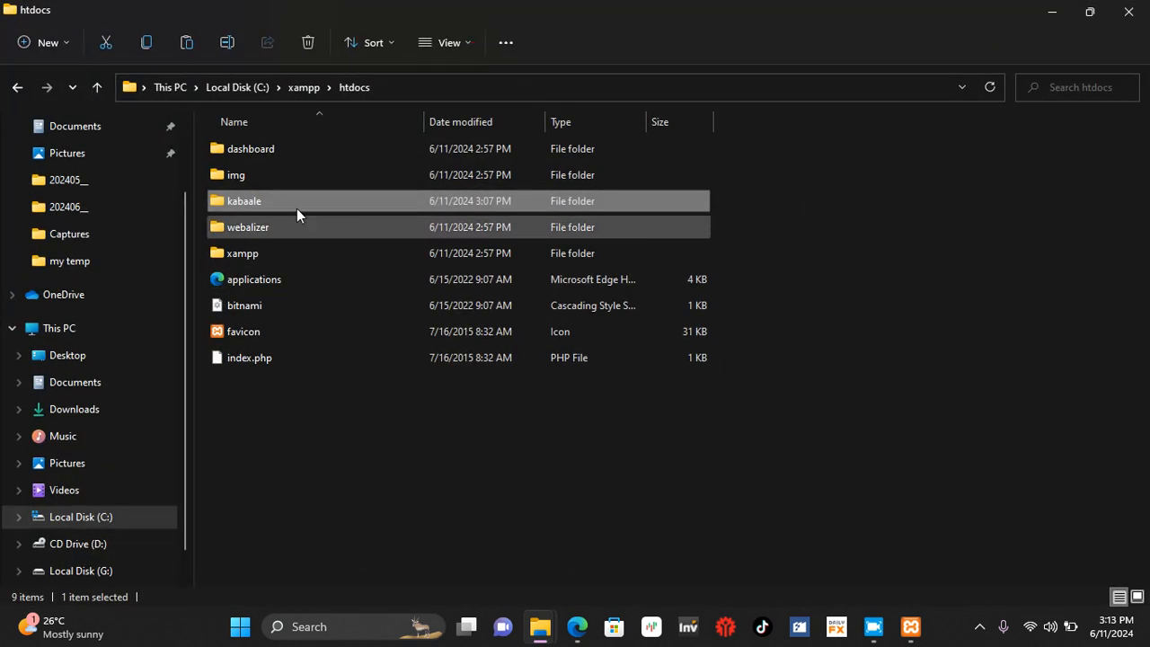
{"action": "double_click", "coordinate": [240, 201]}
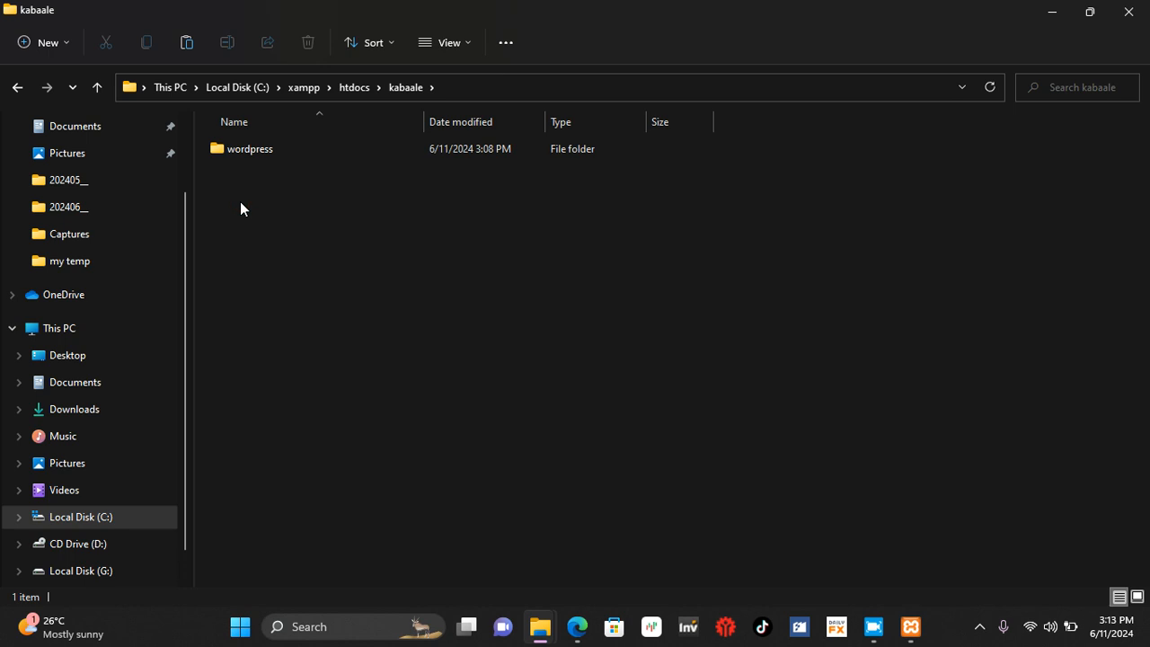
Step: Rename the wordpress folder inside the kabaale folder as kabaale
{"action": "left_click", "coordinate": [247, 150]}
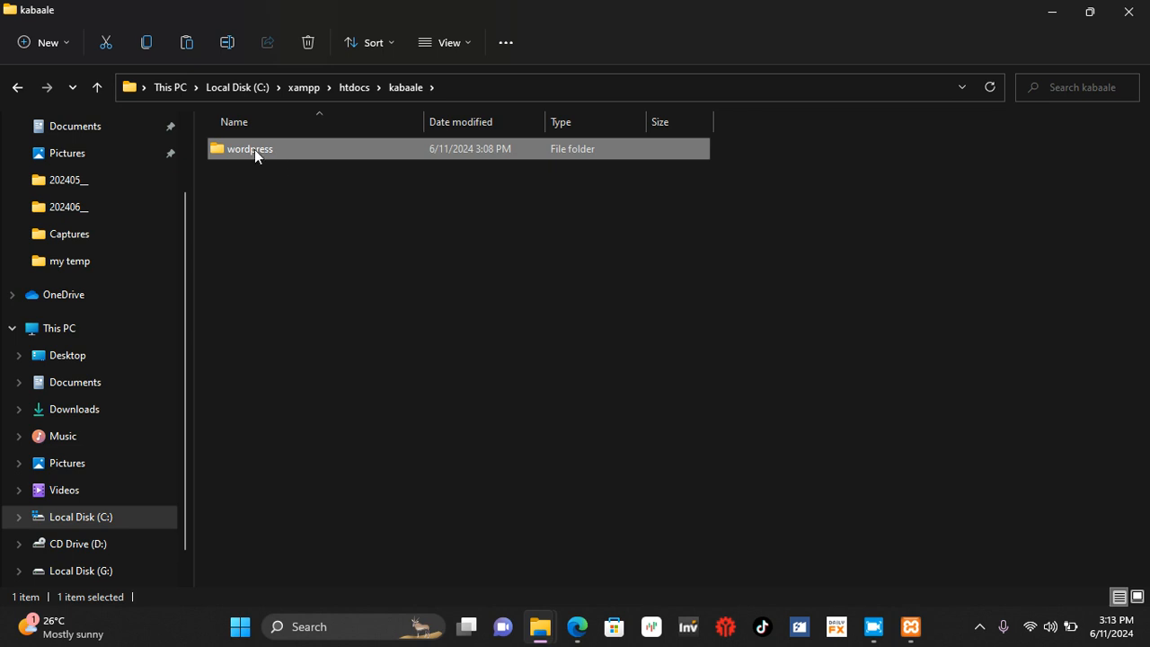
{"action": "right_click", "coordinate": [254, 149]}
{"action": "left_click", "coordinate": [341, 444]}
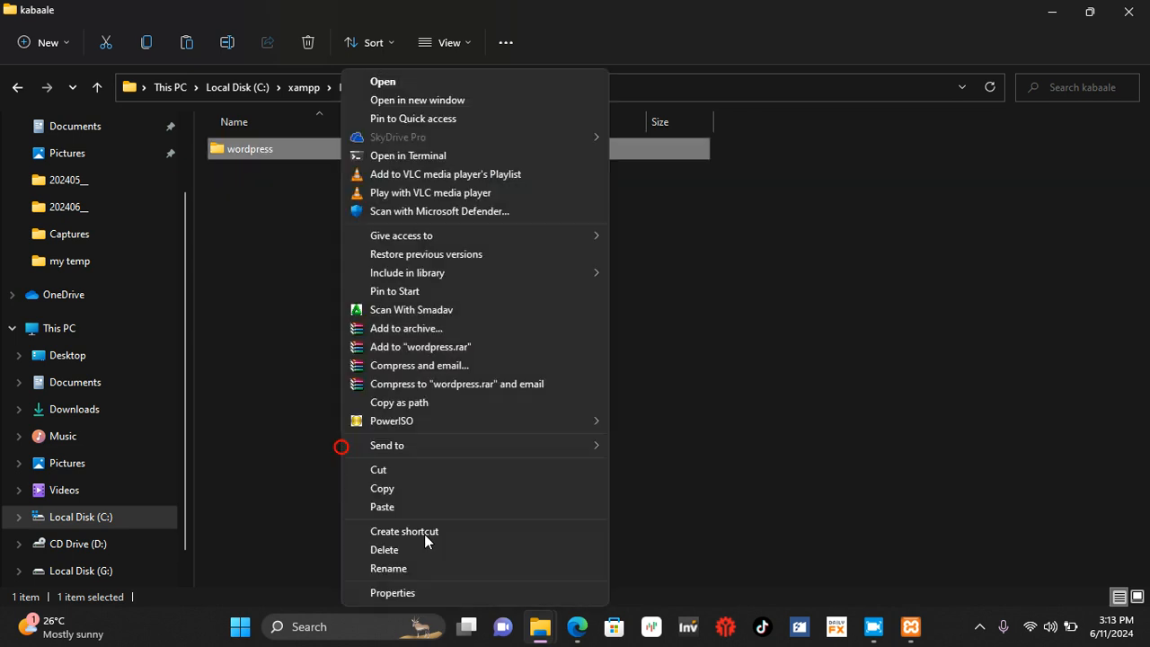
{"action": "left_click", "coordinate": [406, 569]}
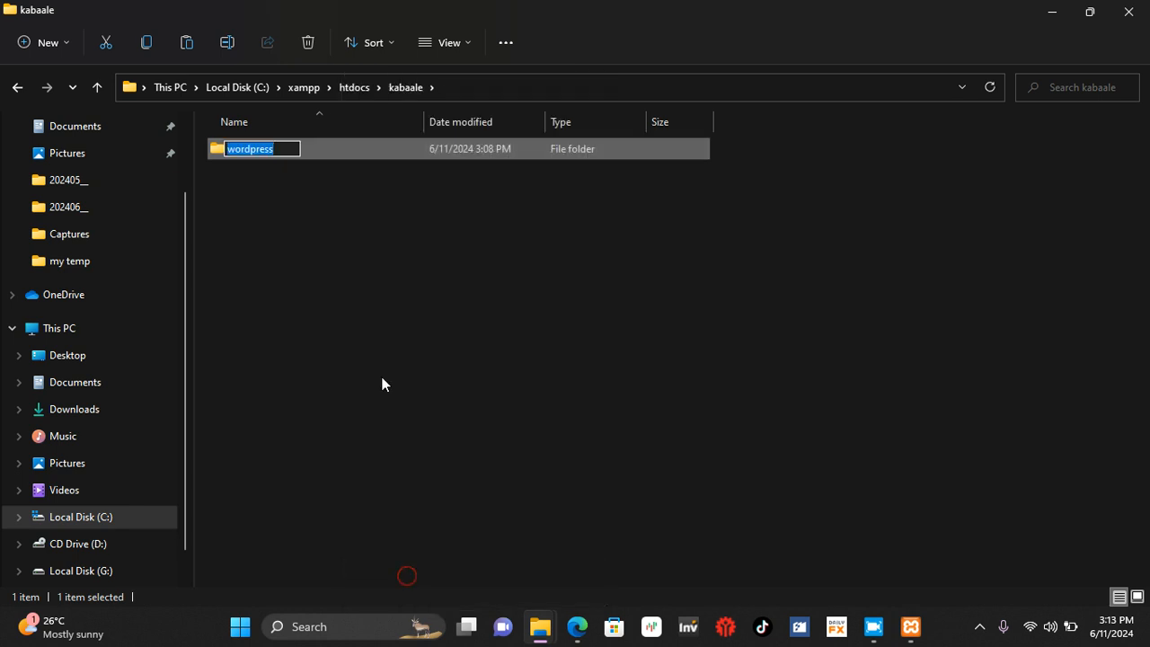
{"action": "type", "text": "kabaale"}
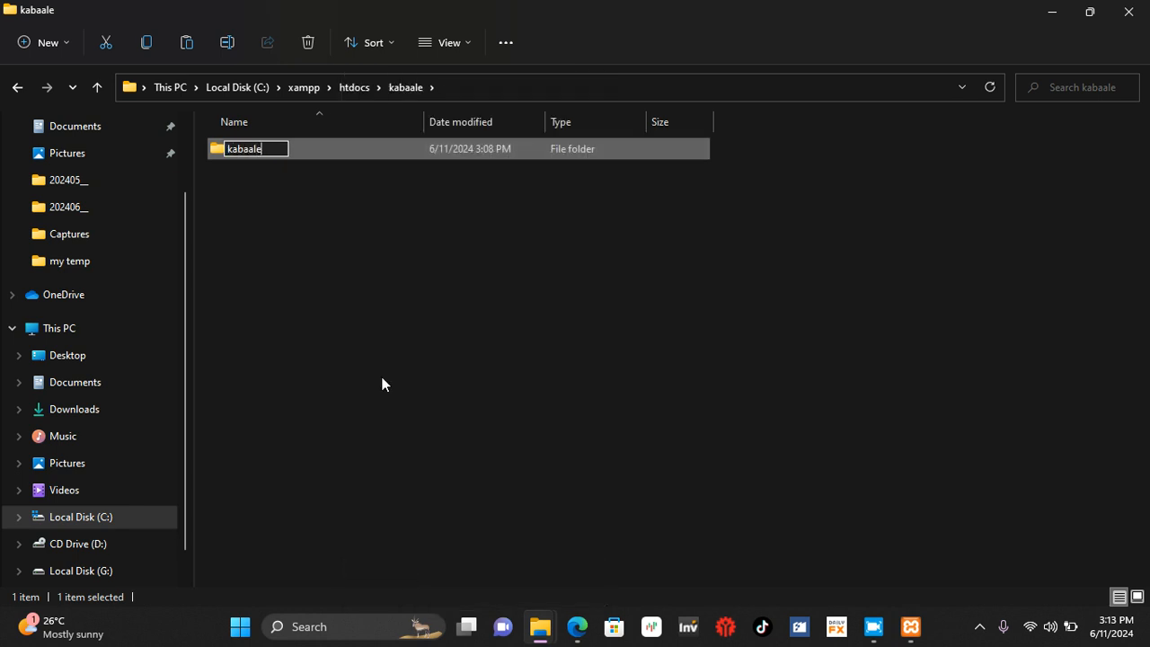
{"action": "left_click", "coordinate": [296, 273]}
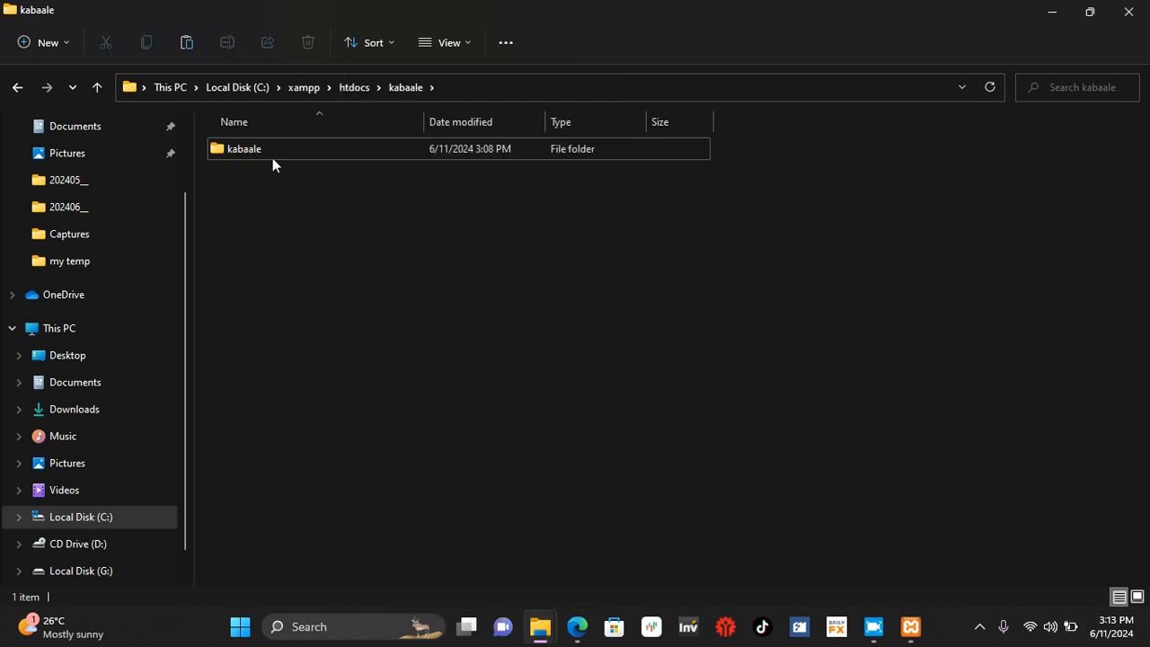
Step: Move the inner kabaale folder up into htdocs, merging it with the existing kabaale folder, and open that folder
{"action": "left_click", "coordinate": [250, 153]}
{"action": "key", "text": "ctrl+x"}
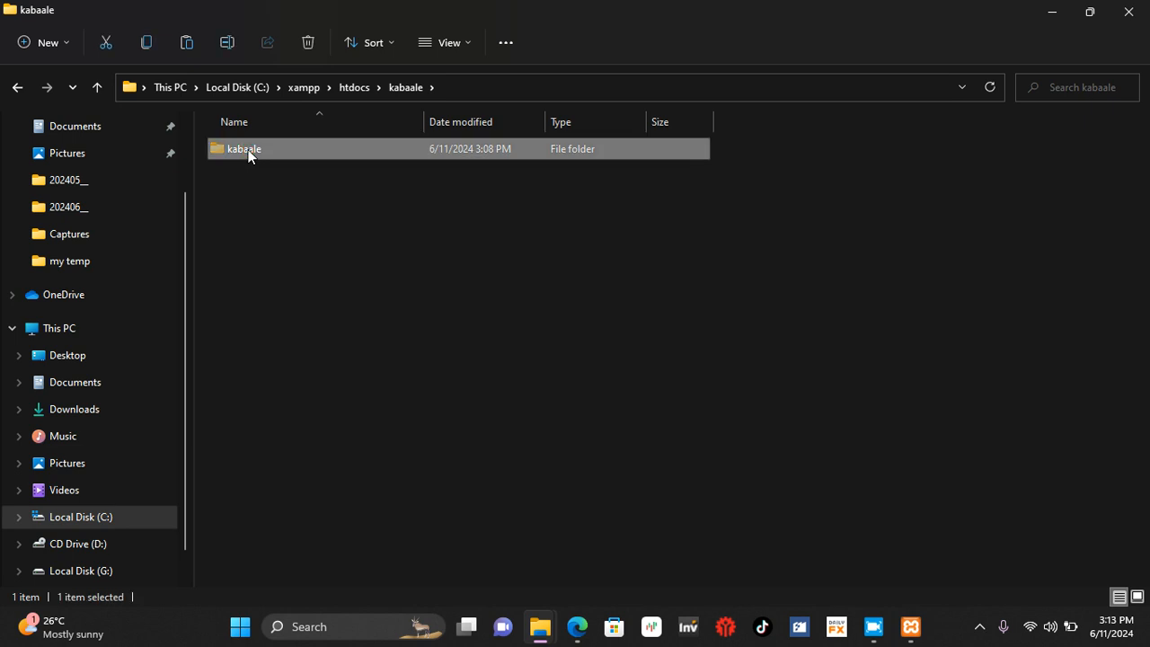
{"action": "left_click", "coordinate": [351, 88]}
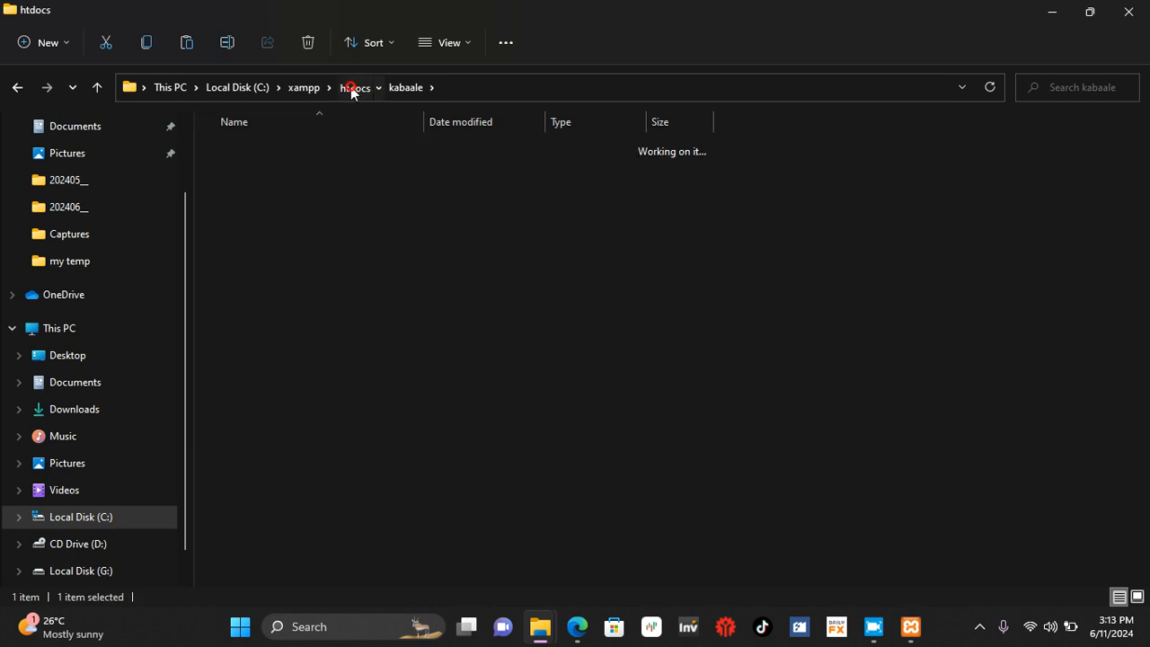
{"action": "left_click", "coordinate": [314, 441]}
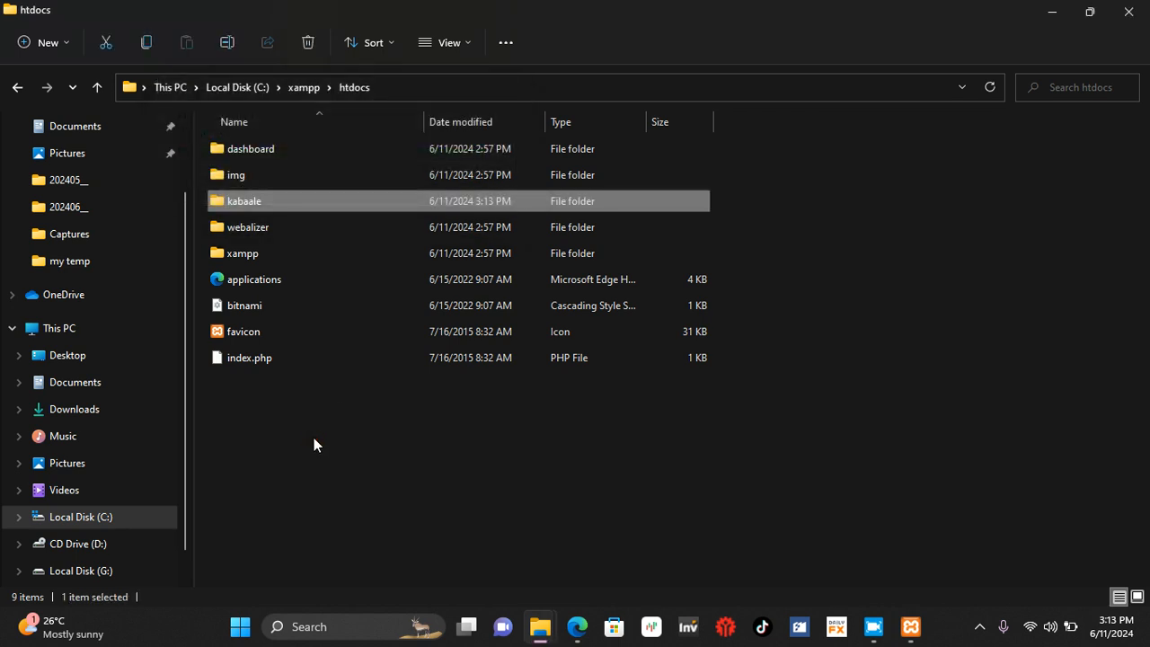
{"action": "double_click", "coordinate": [249, 204]}
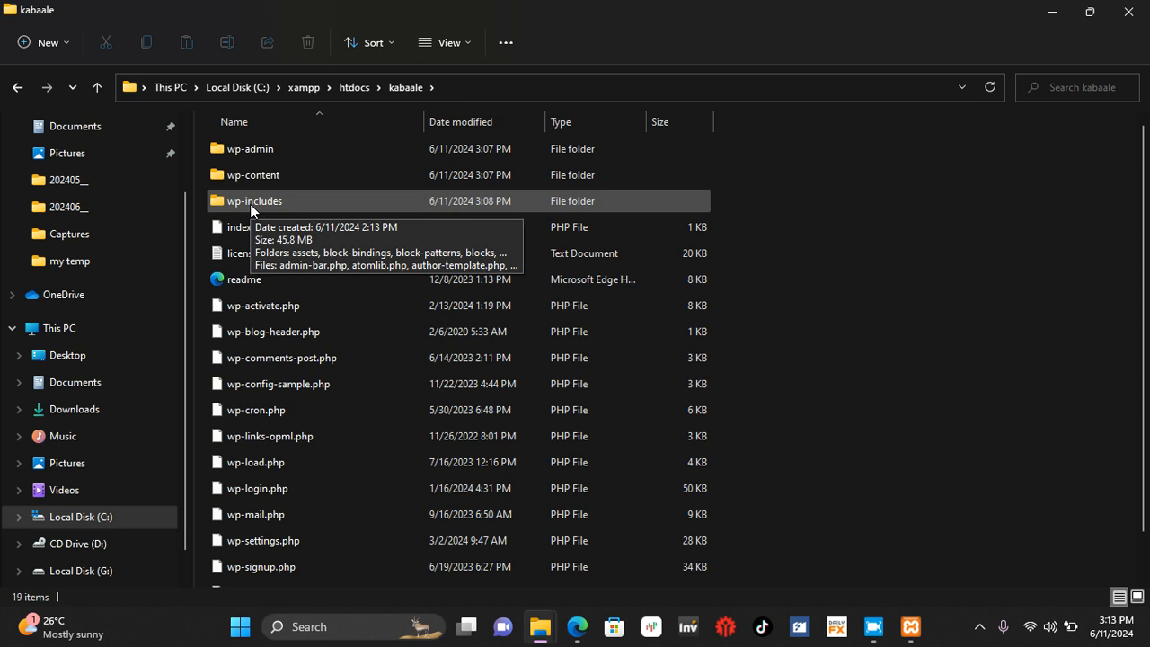
Step: Switch to Microsoft Edge, reload the localhost/kabaale page and continue the WordPress setup in English (United States)
{"action": "left_click", "coordinate": [573, 613]}
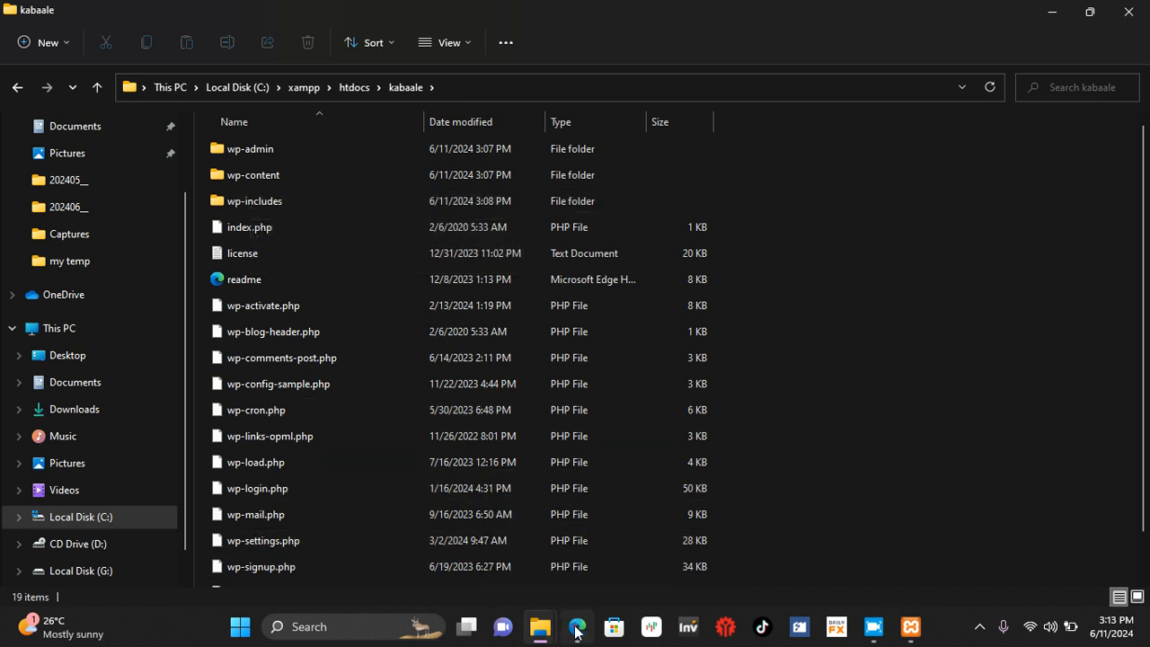
{"action": "left_click", "coordinate": [57, 47]}
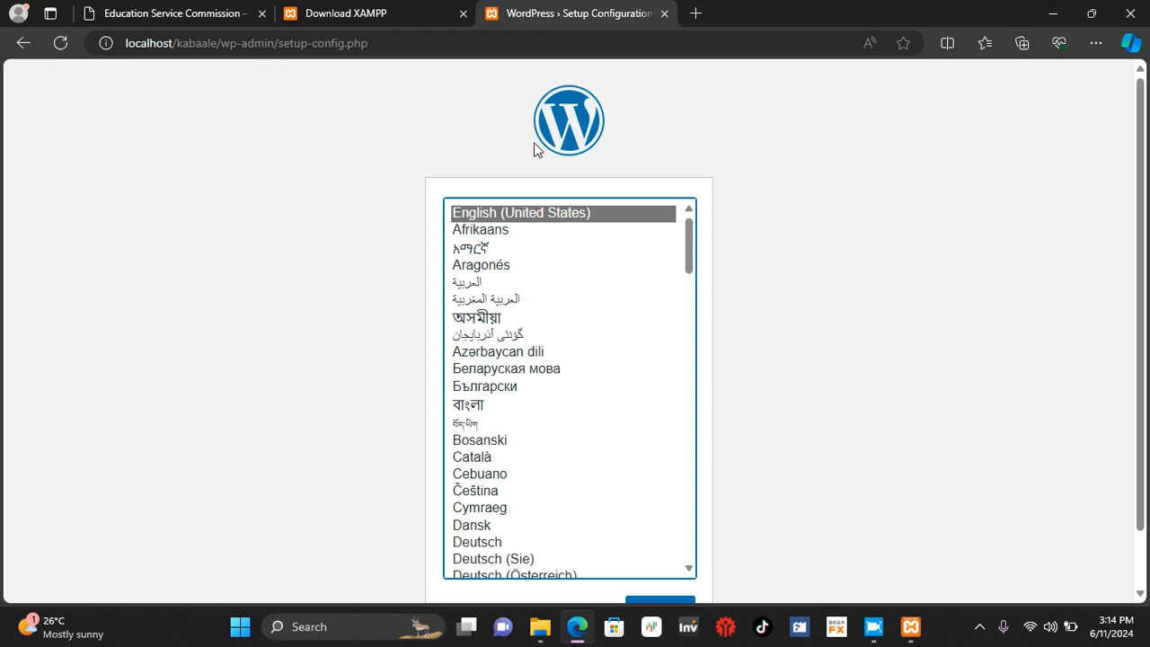
{"action": "scroll", "coordinate": [900, 347], "scroll_direction": "down", "scroll_amount": 1}
{"action": "scroll", "coordinate": [900, 347], "scroll_direction": "up", "scroll_amount": 1}
{"action": "scroll", "coordinate": [899, 353], "scroll_direction": "down", "scroll_amount": 1}
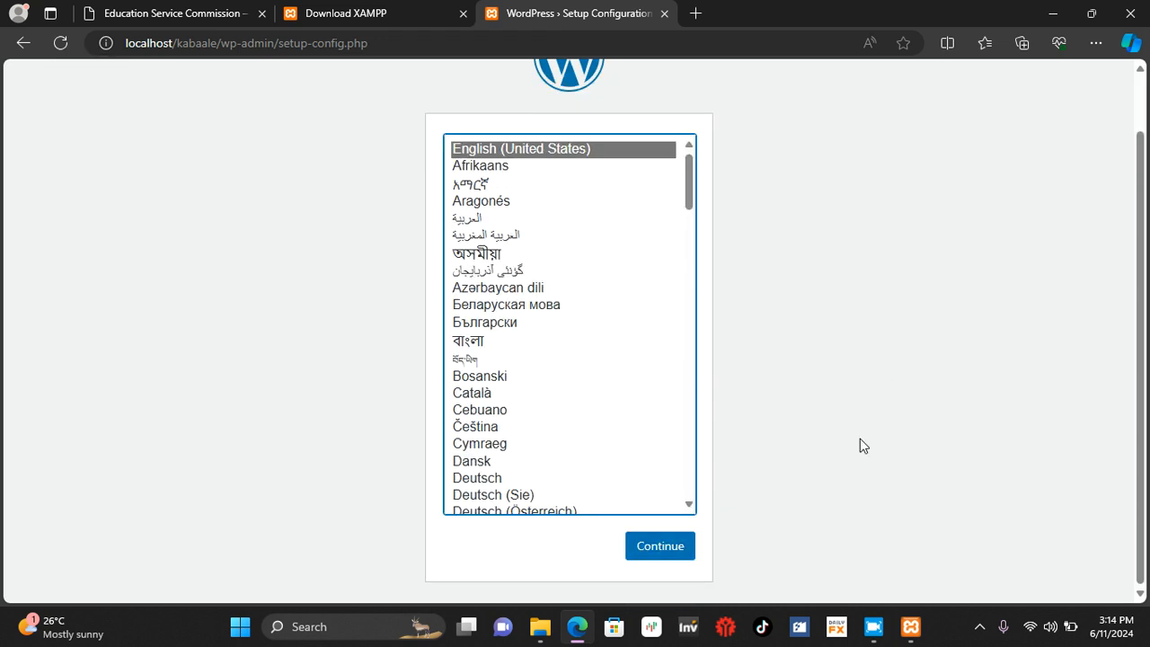
{"action": "left_click", "coordinate": [673, 548]}
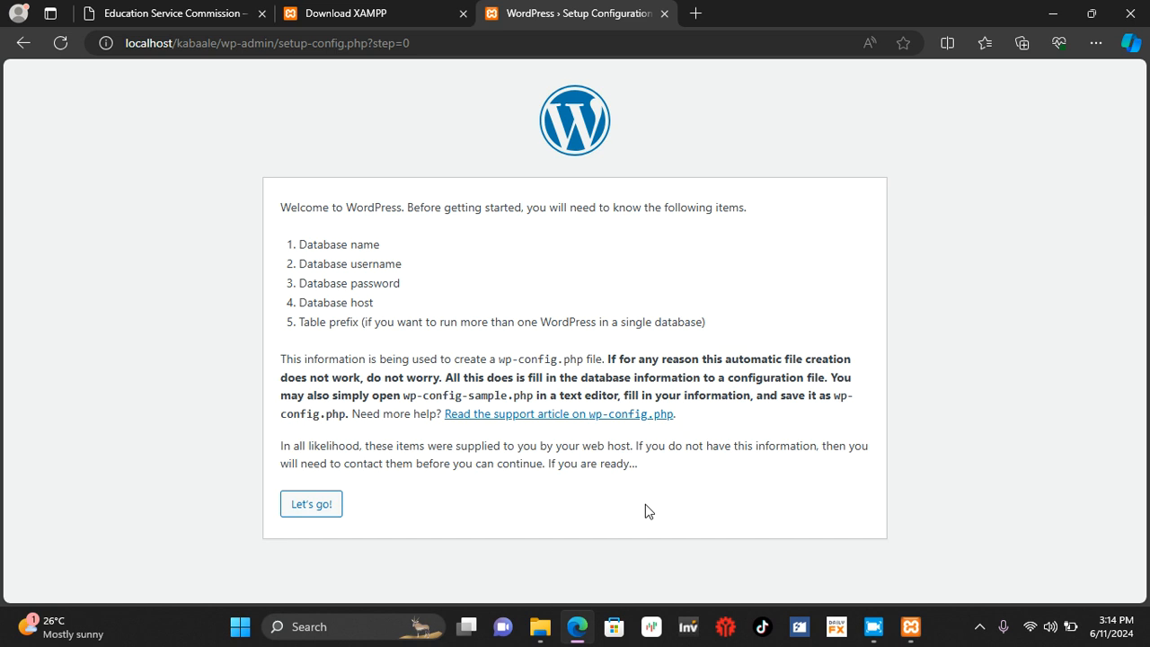
Step: Submit the database connection details with database name kabaale, username root and a blank password, keeping host localhost and table prefix wp_
{"action": "left_click", "coordinate": [325, 505]}
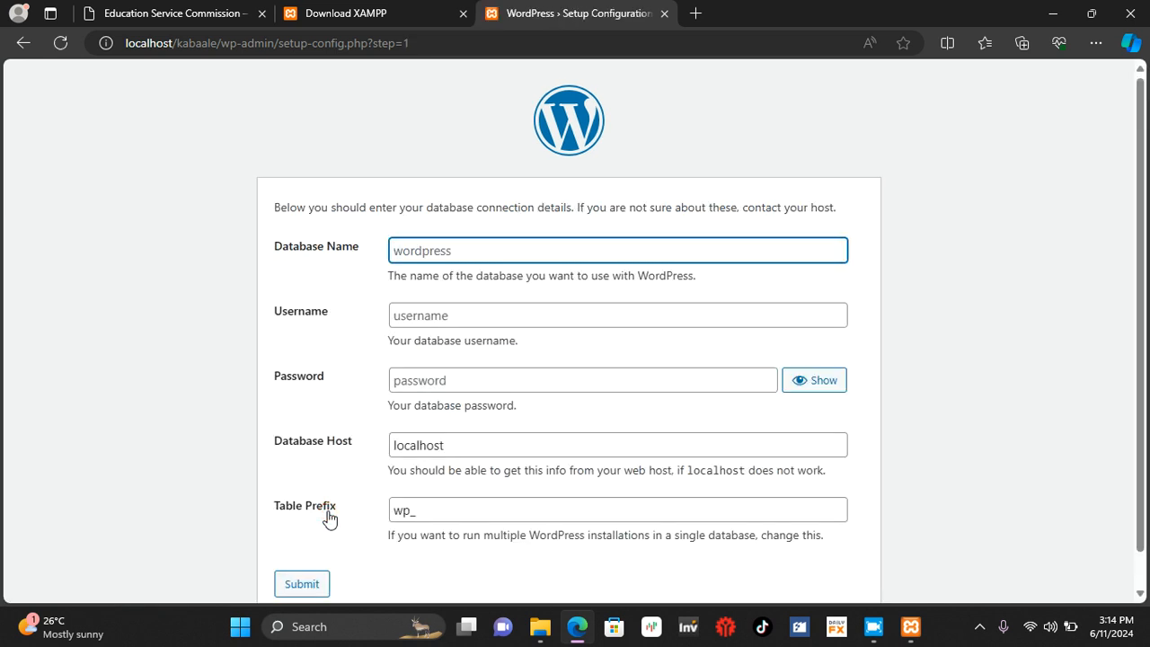
{"action": "type", "text": "kabaale"}
{"action": "left_click", "coordinate": [432, 319]}
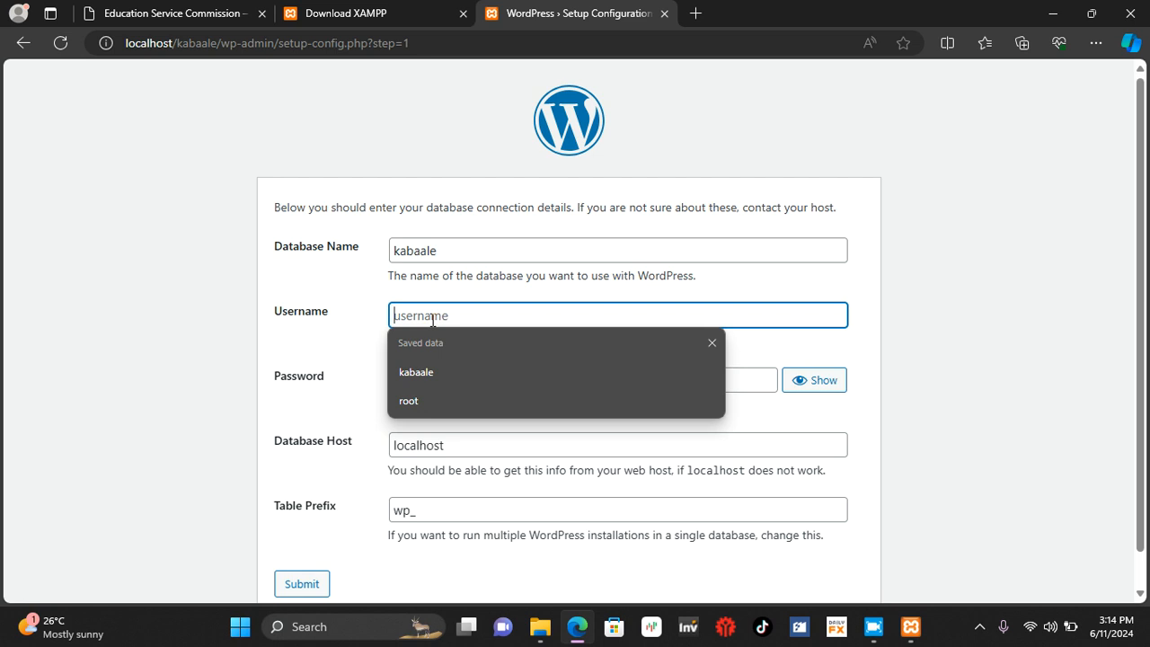
{"action": "type", "text": "rr"}
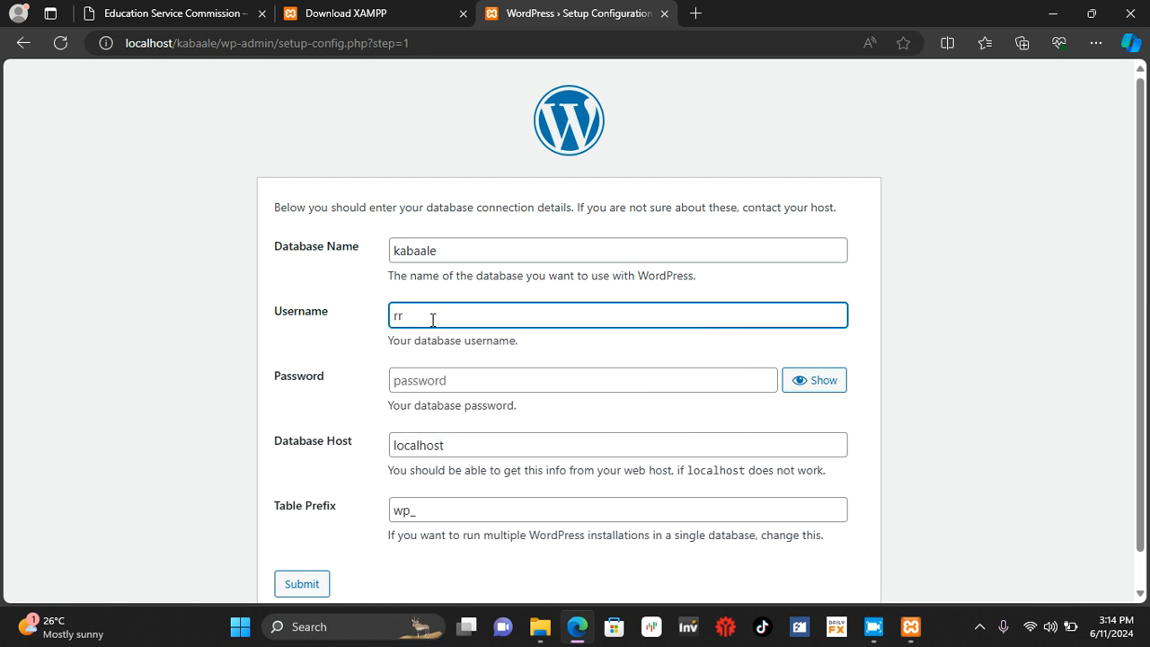
{"action": "type", "text": "oot"}
{"action": "key", "text": "Escape"}
{"action": "scroll", "coordinate": [321, 485], "scroll_direction": "down", "scroll_amount": 1}
{"action": "left_click", "coordinate": [300, 547]}
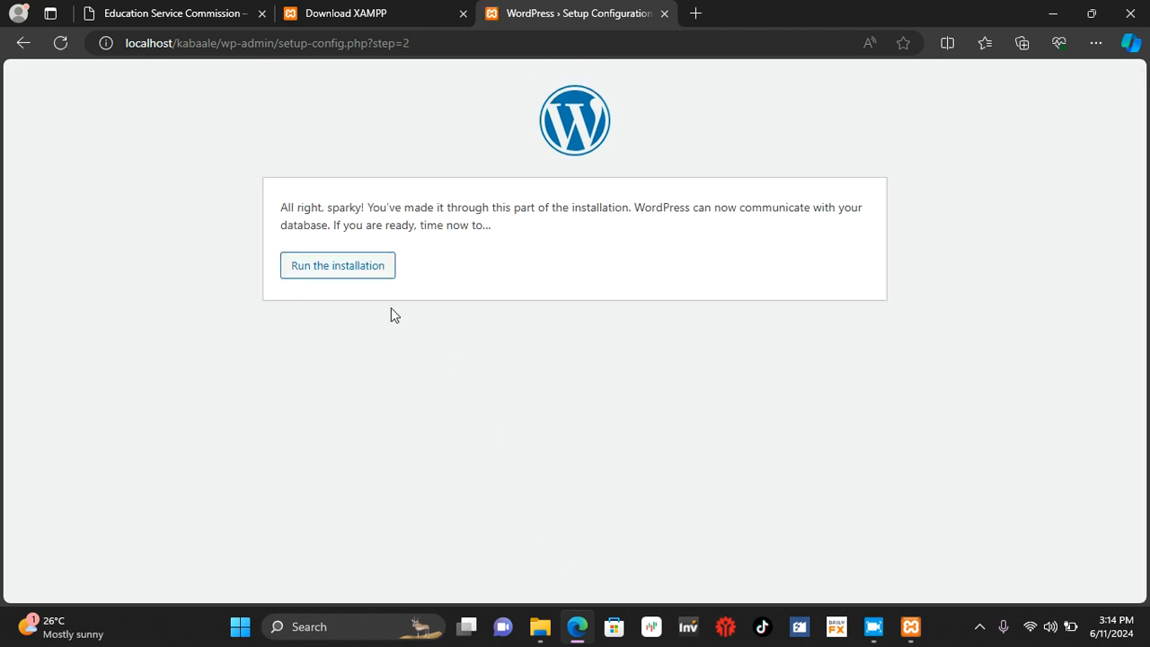
Step: Run the WordPress installation and clear the suggested password from the site information form
{"action": "left_click", "coordinate": [356, 265]}
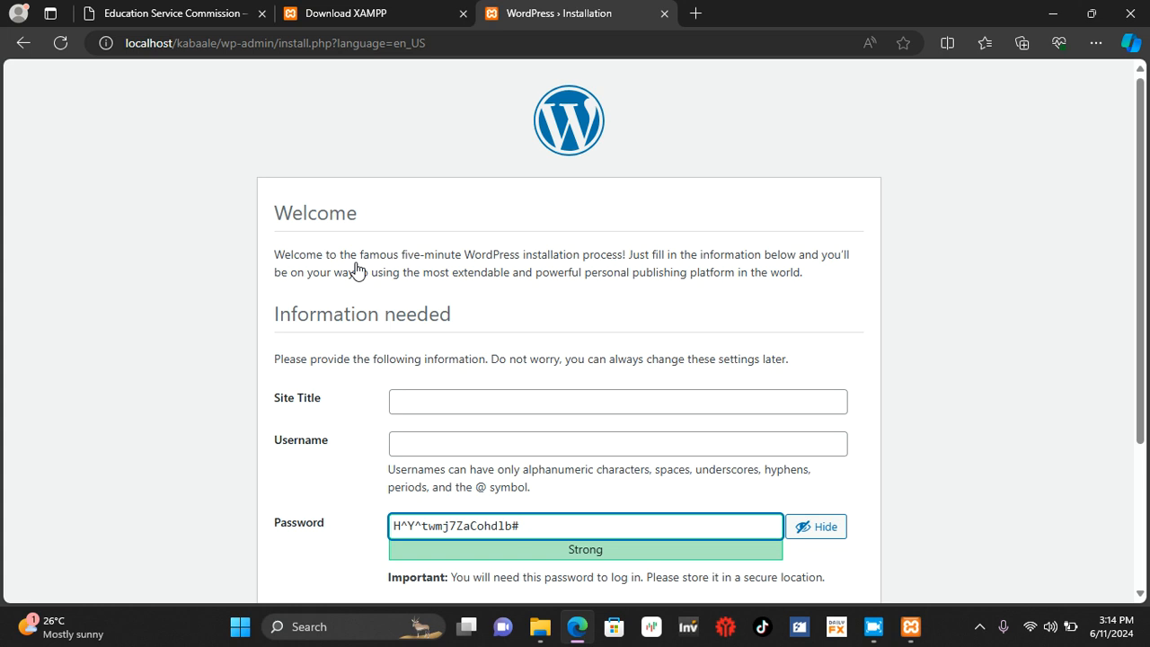
{"action": "key", "text": "BackSpace"}
{"action": "key", "text": "BackSpace"}
{"action": "key", "text": "BackSpace"}
{"action": "key", "text": "BackSpace"}
{"action": "key", "text": "BackSpace"}
{"action": "key", "text": "BackSpace"}
{"action": "key", "text": "BackSpace"}
{"action": "key", "text": "BackSpace"}
{"action": "key", "text": "BackSpace"}
{"action": "key", "text": "BackSpace"}
{"action": "key", "text": "BackSpace"}
{"action": "key", "text": "BackSpace"}
{"action": "key", "text": "BackSpace"}
{"action": "key", "text": "BackSpace"}
{"action": "key", "text": "BackSpace"}
{"action": "key", "text": "BackSpace"}
{"action": "key", "text": "BackSpace"}
{"action": "key", "text": "BackSpace"}
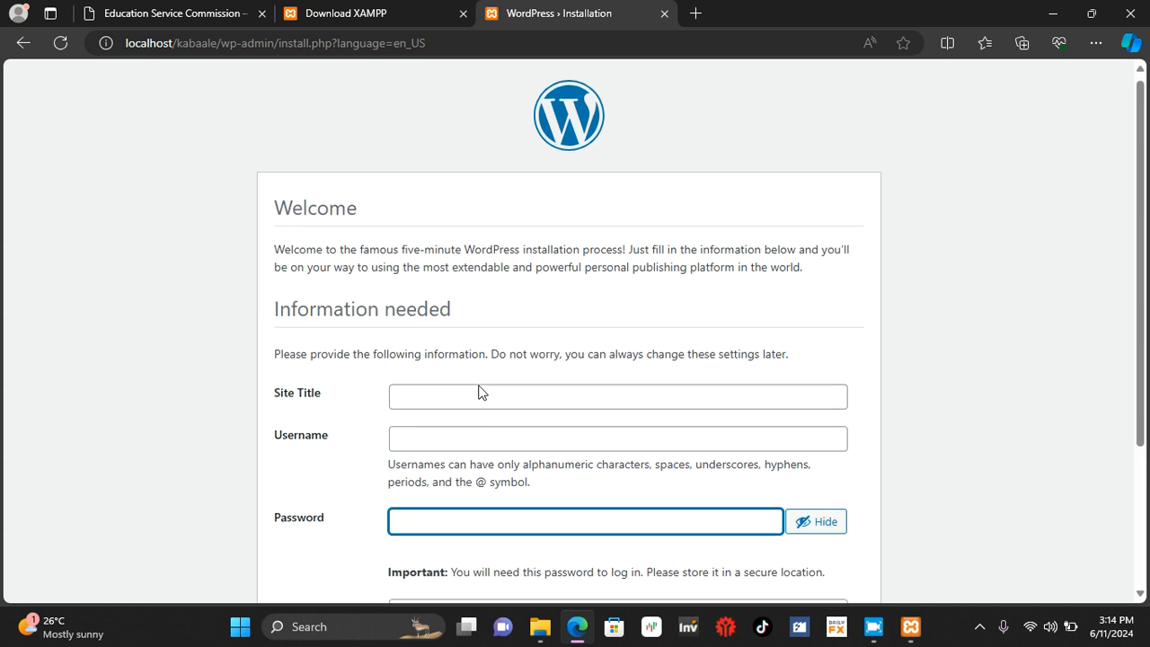
Step: Set the site title to Kabaale S.S
{"action": "scroll", "coordinate": [478, 393], "scroll_direction": "down", "scroll_amount": 2}
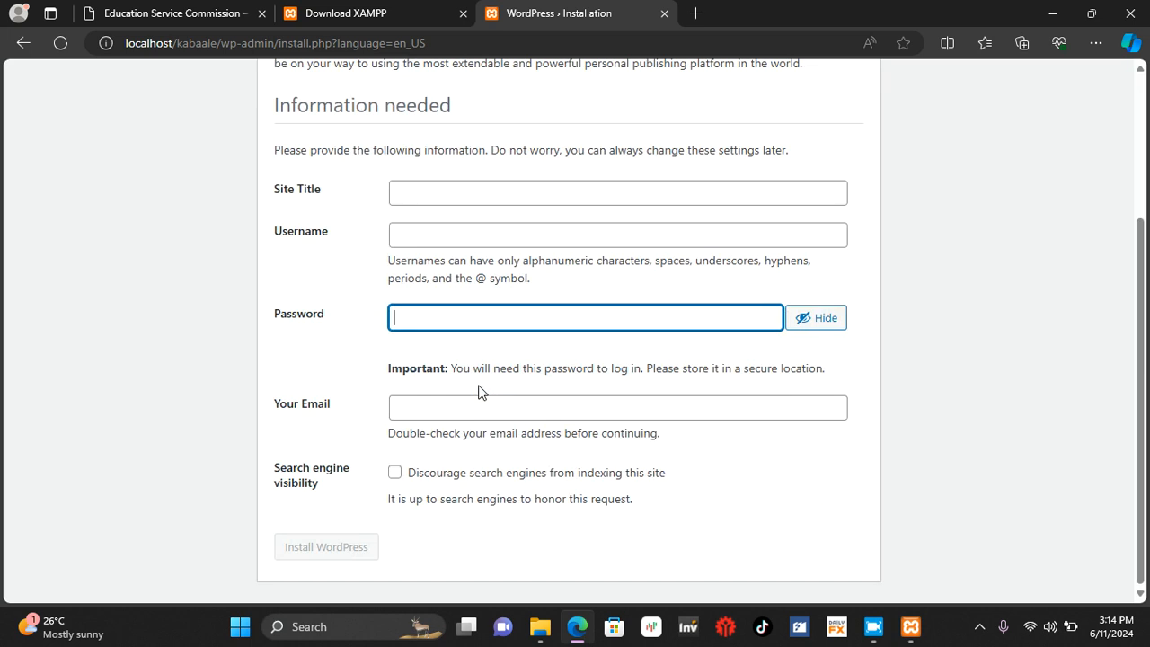
{"action": "left_click", "coordinate": [427, 200]}
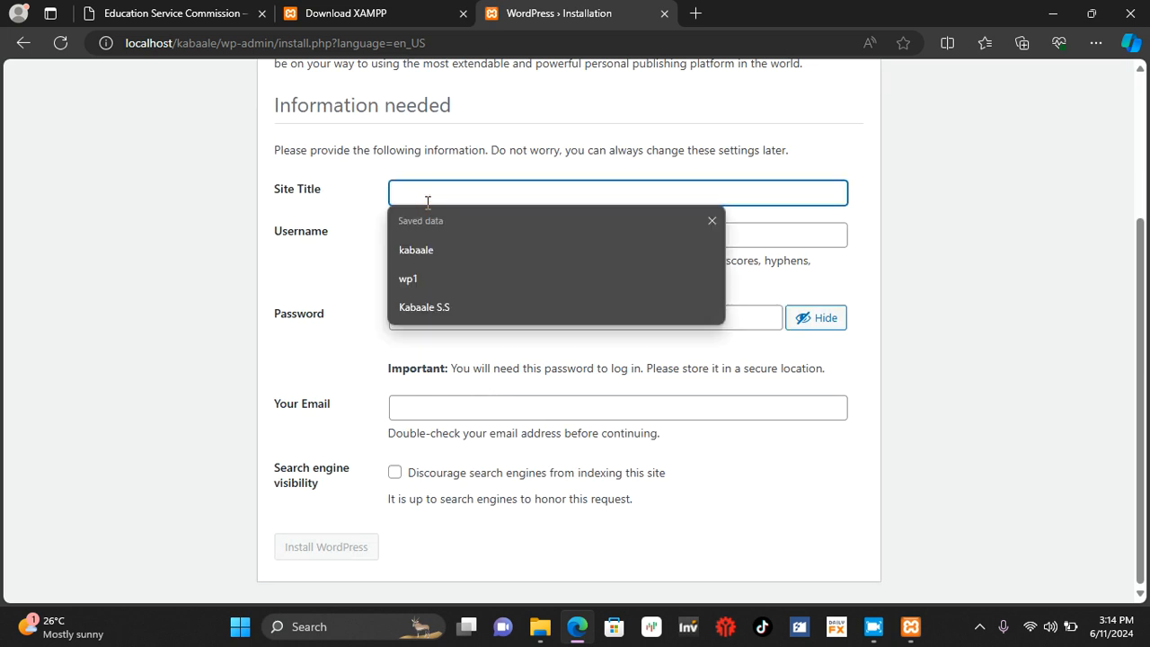
{"action": "type", "text": "Ka"}
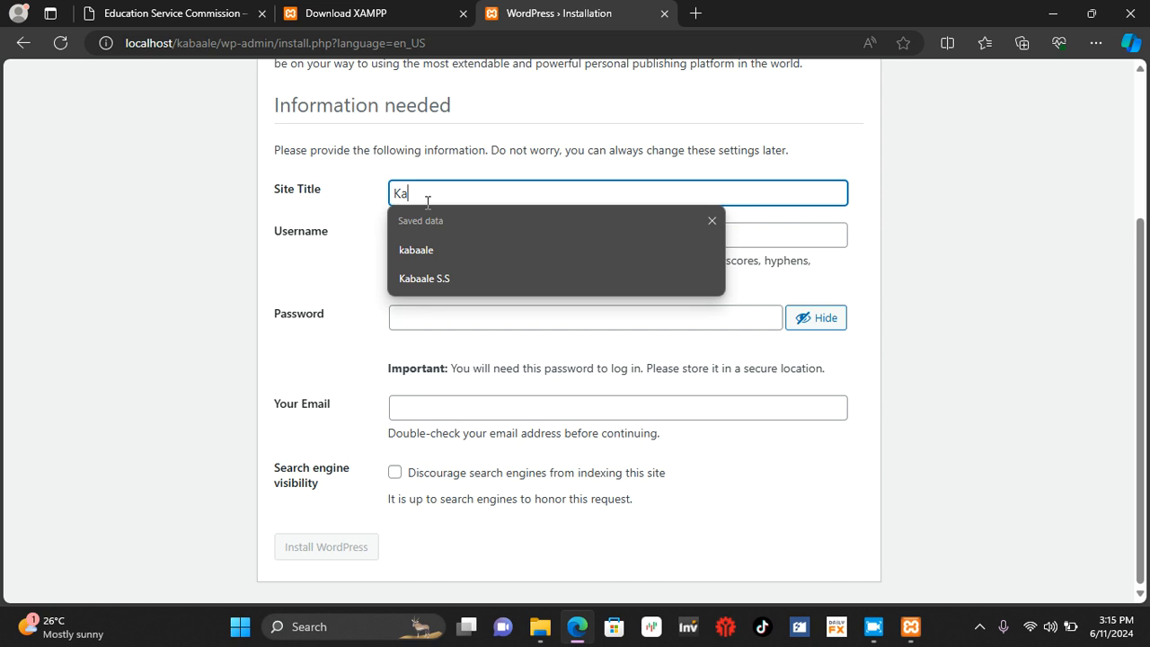
{"action": "left_click", "coordinate": [439, 285]}
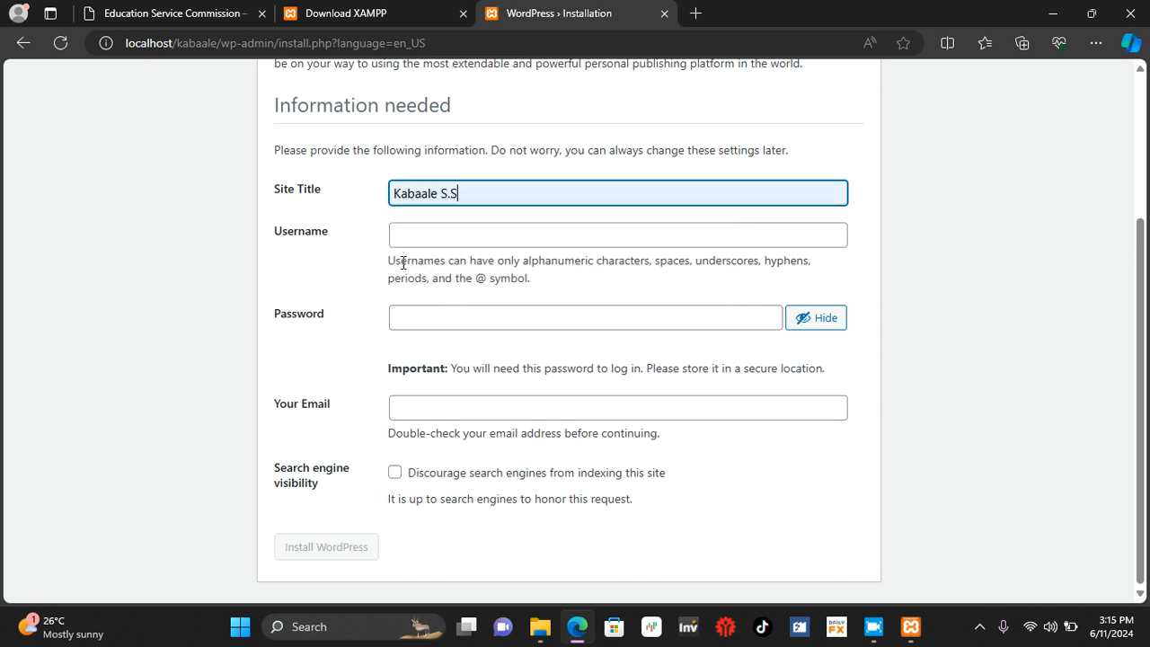
Step: Set the WordPress username to kabaale using the saved suggestion
{"action": "left_click", "coordinate": [403, 245]}
{"action": "left_click", "coordinate": [429, 319]}
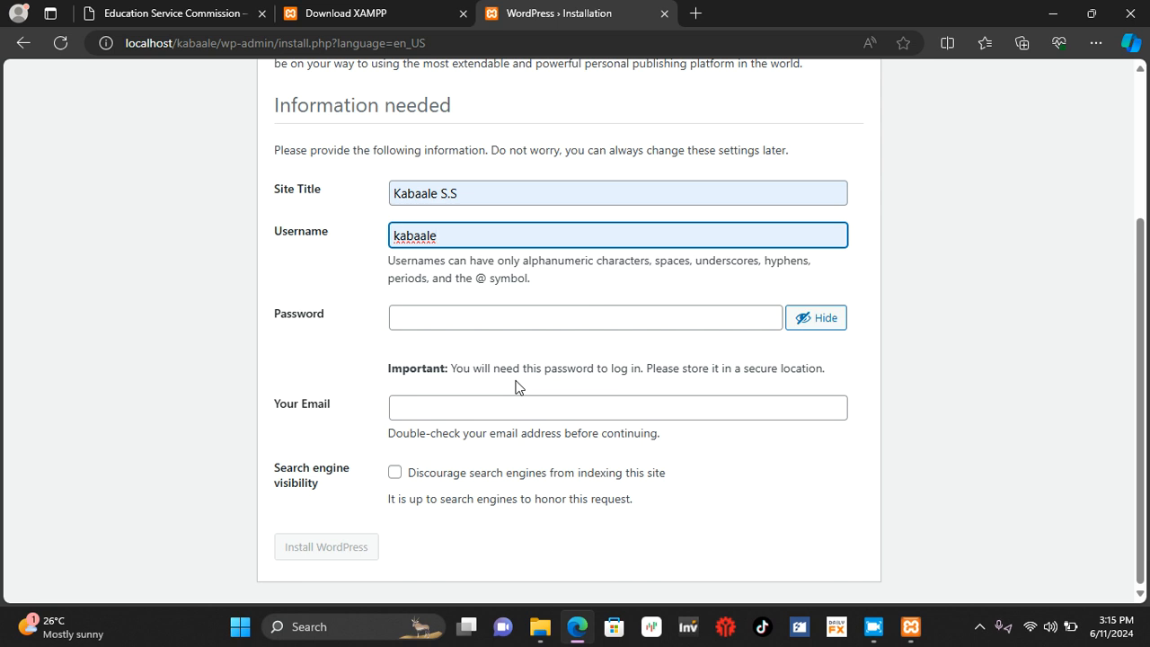
{"action": "key", "text": "BackSpace"}
{"action": "key", "text": "BackSpace"}
{"action": "key", "text": "BackSpace"}
{"action": "key", "text": "BackSpace"}
{"action": "key", "text": "BackSpace"}
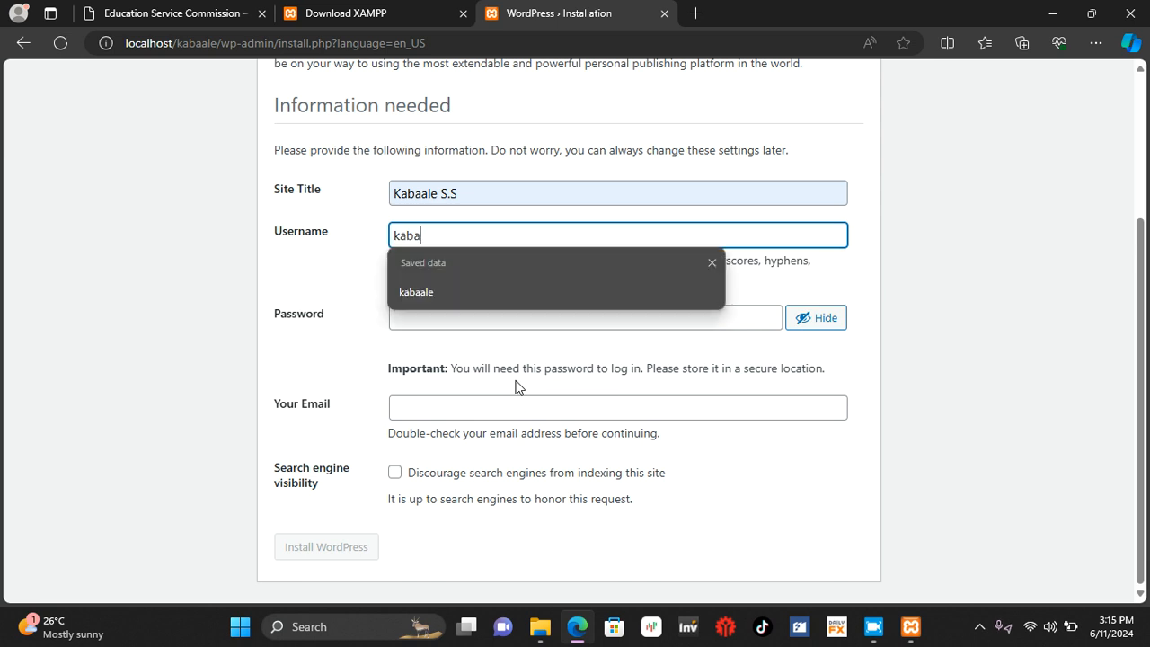
{"action": "left_click", "coordinate": [416, 289]}
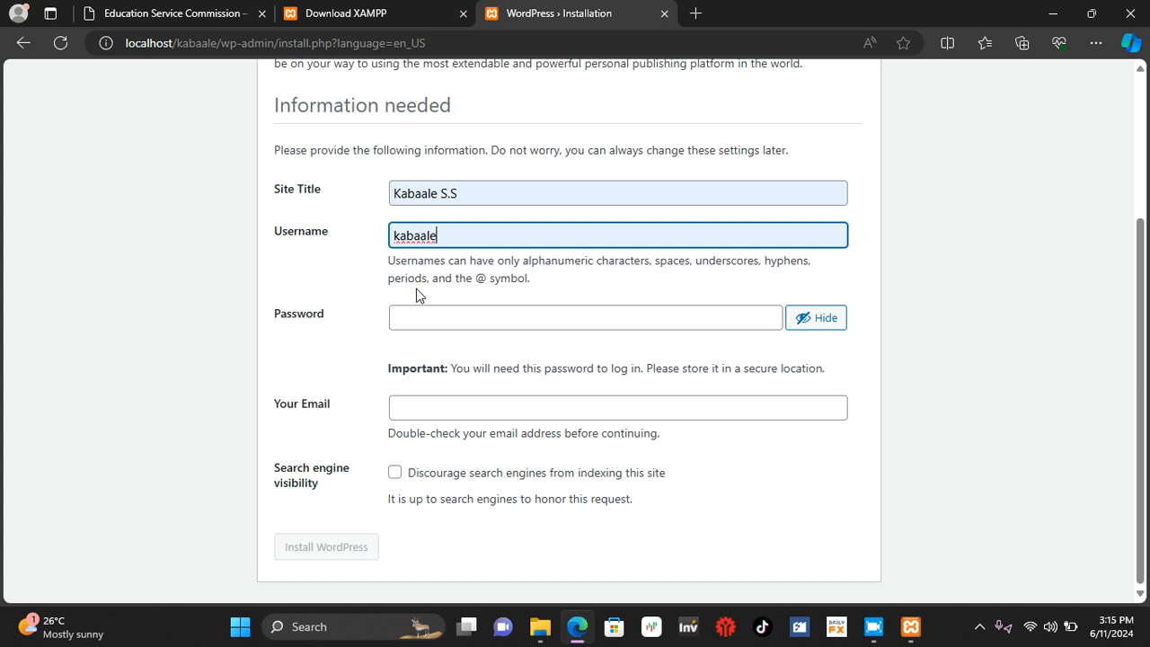
Step: Enter the WordPress account password and confirm the use of a weak password
{"action": "left_click", "coordinate": [434, 316]}
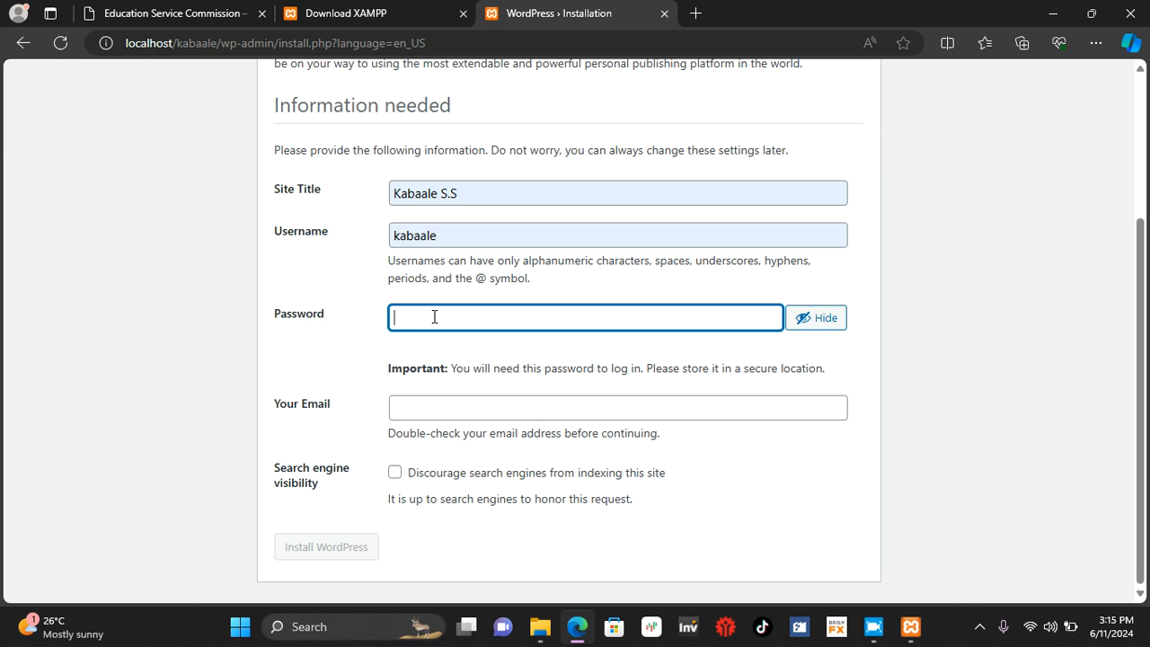
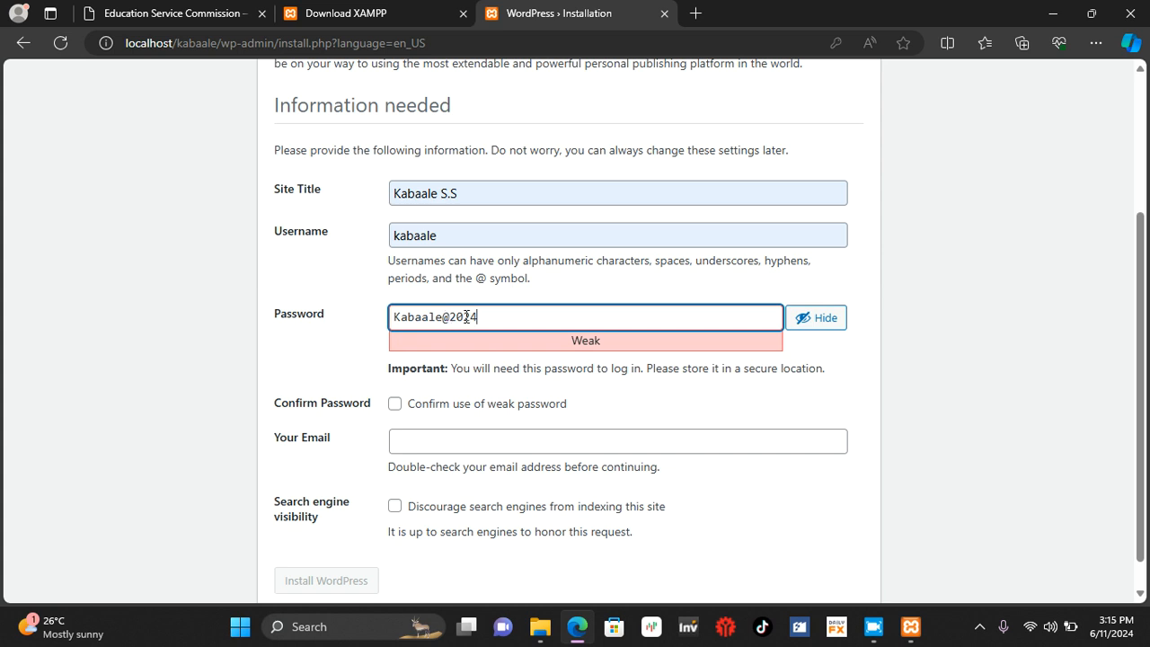
{"action": "left_click", "coordinate": [397, 405]}
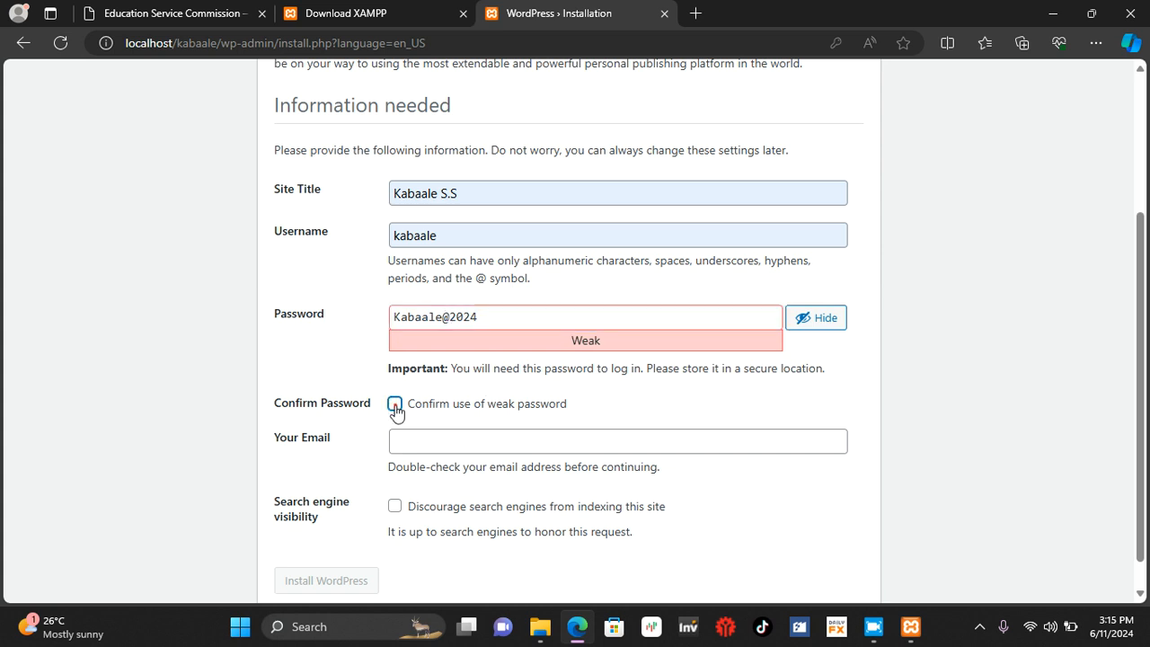
Step: Fill in the administrator's e-mail with the saved kabaale address and install WordPress
{"action": "left_click", "coordinate": [416, 440]}
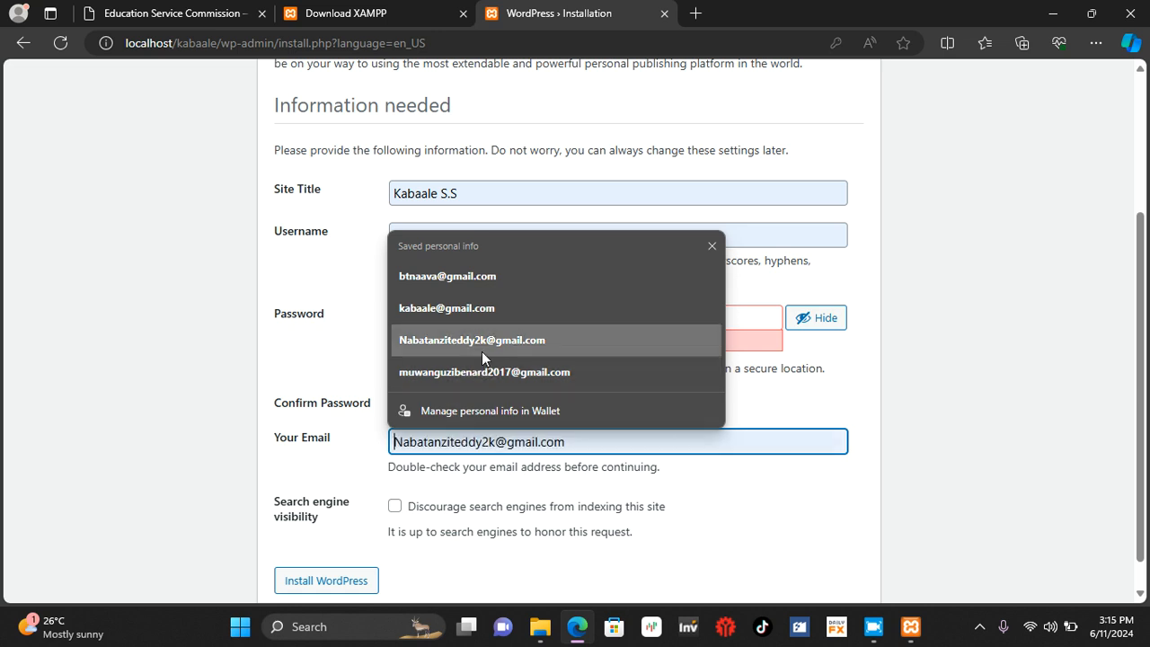
{"action": "left_click", "coordinate": [456, 306]}
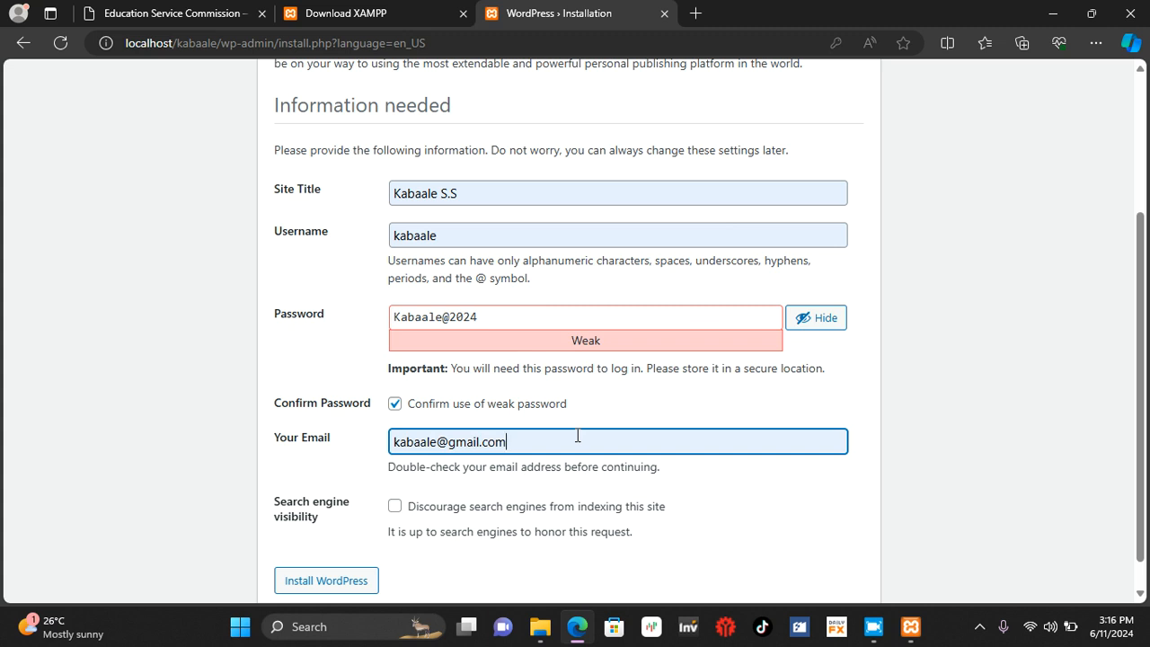
{"action": "scroll", "coordinate": [419, 449], "scroll_direction": "down", "scroll_amount": 1}
{"action": "left_click", "coordinate": [350, 547]}
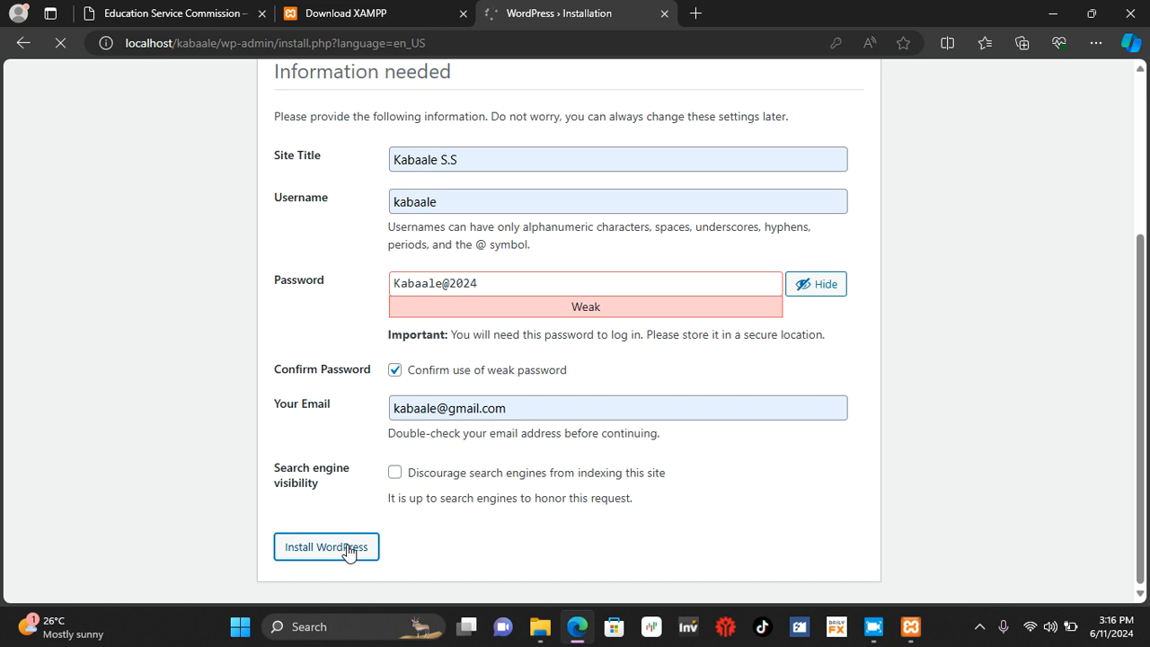
{"action": "left_click", "coordinate": [979, 628]}
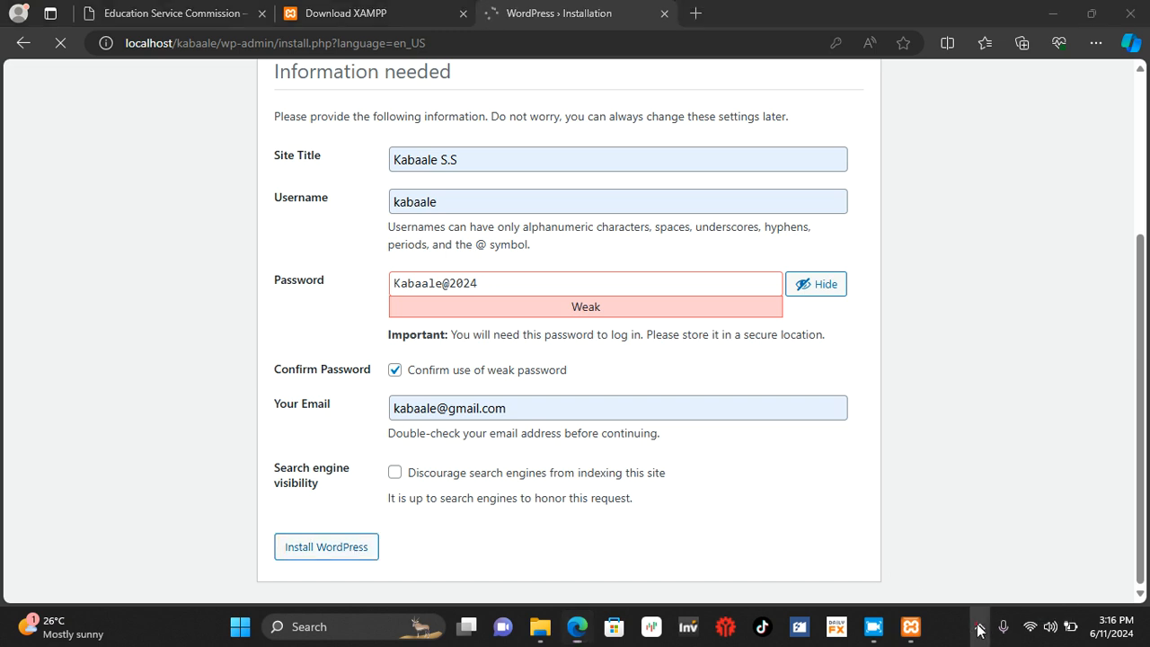
{"action": "right_click", "coordinate": [1012, 549]}
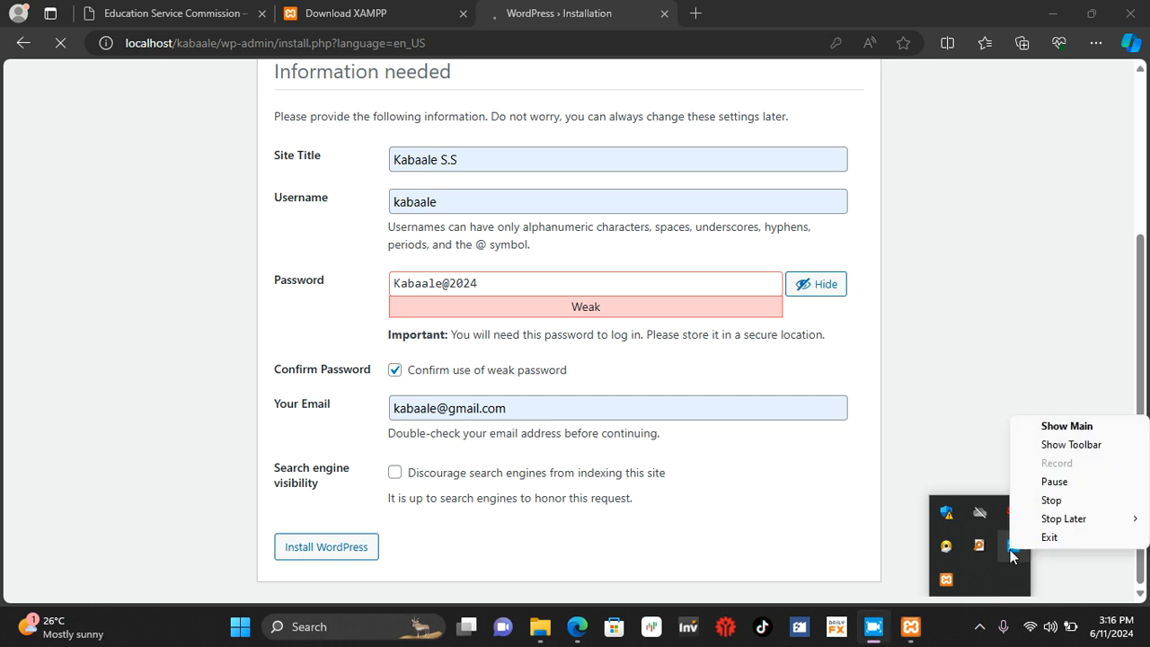
{"action": "left_click", "coordinate": [1044, 481]}
{"action": "left_click", "coordinate": [1057, 457]}
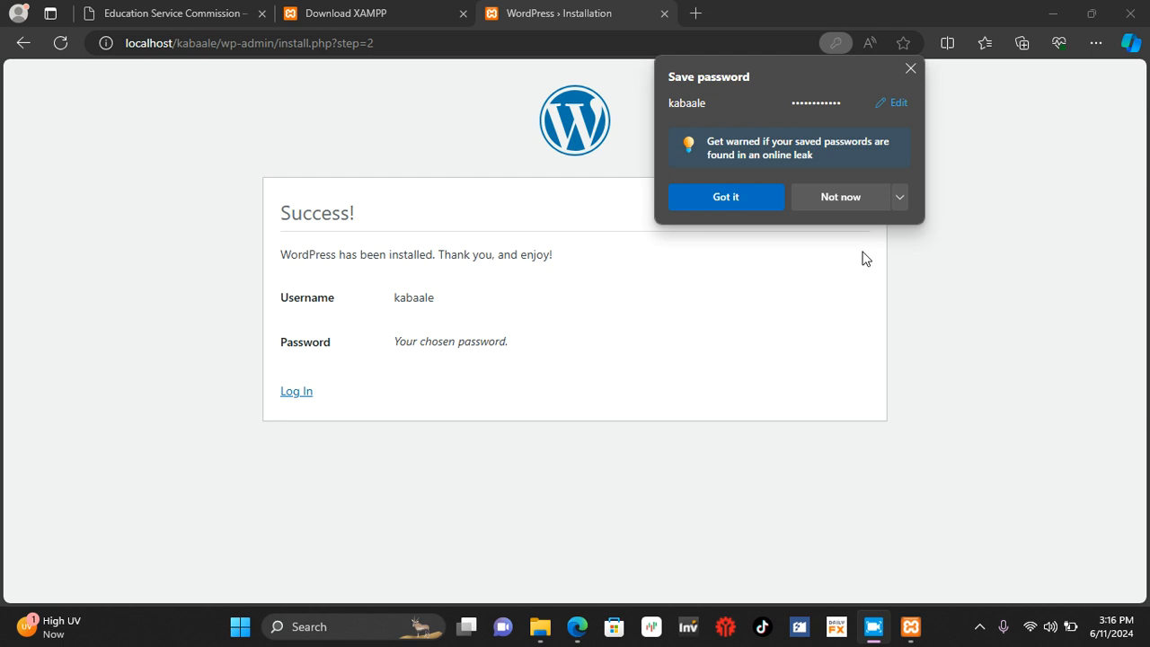
Step: Decline saving the password in the browser and open the WordPress login page
{"action": "left_click", "coordinate": [850, 196]}
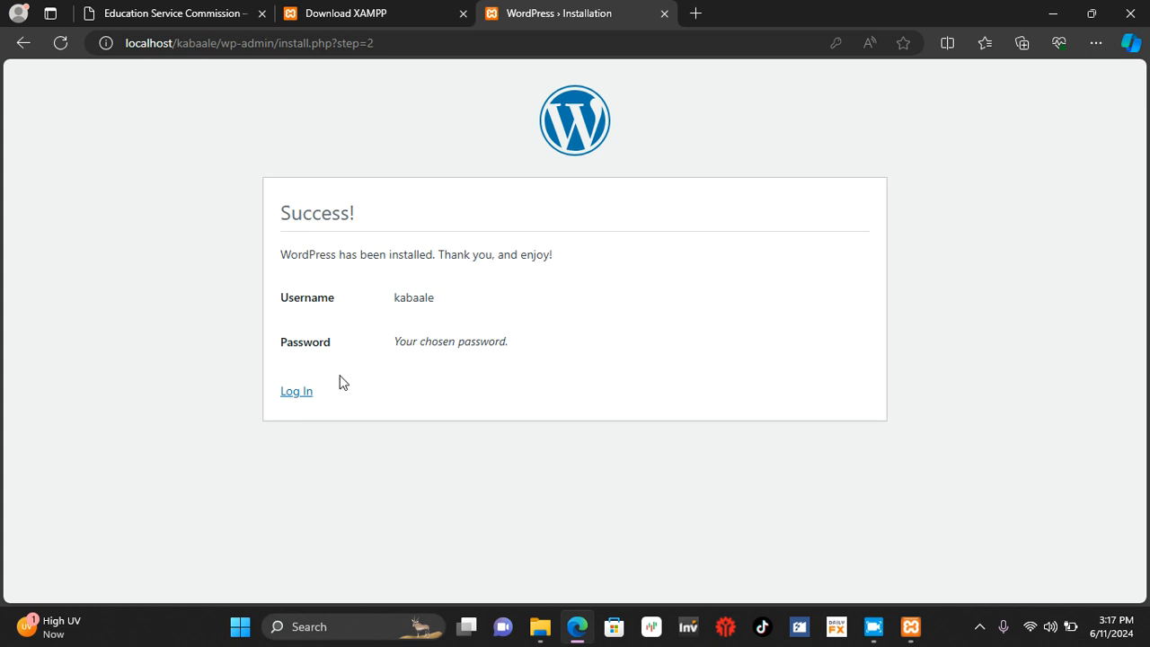
{"action": "left_click", "coordinate": [296, 392]}
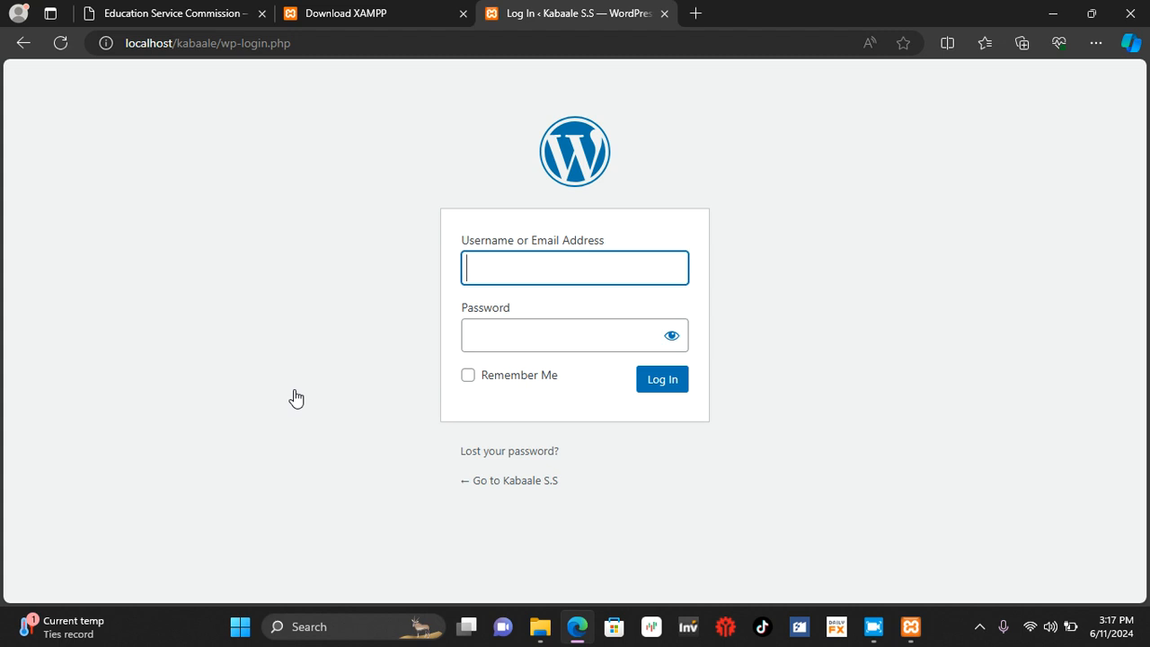
Step: Enter kabaale as the WordPress login username without using the saved e-mail suggestion
{"action": "type", "text": "k"}
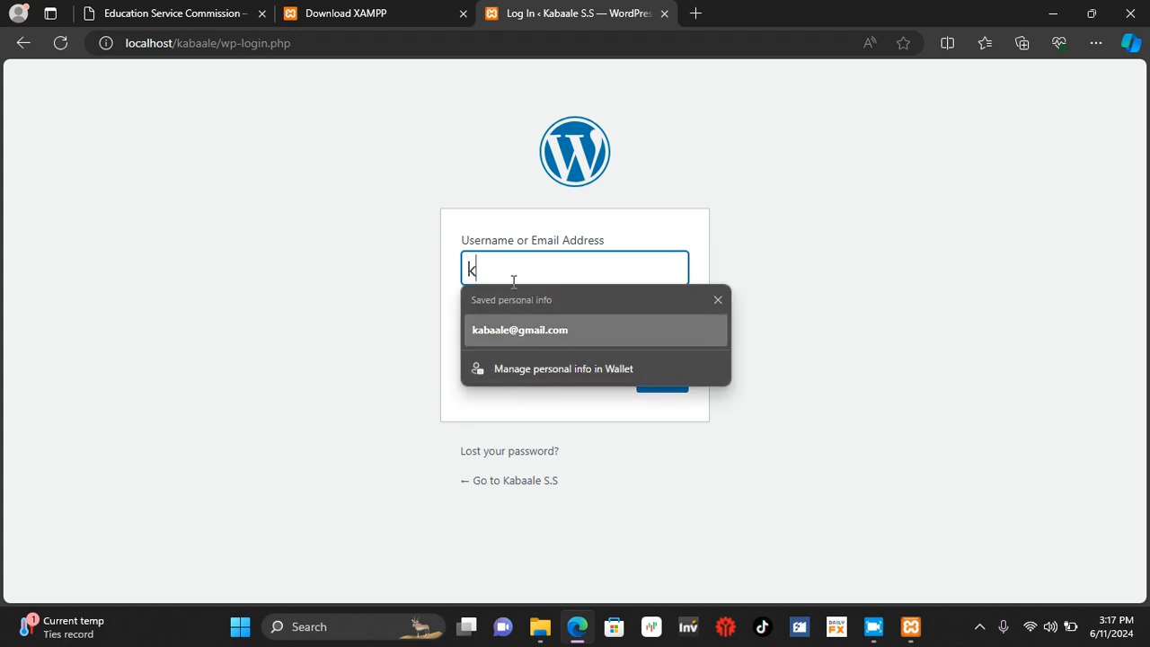
{"action": "type", "text": "abaa"}
{"action": "key", "text": "BackSpace"}
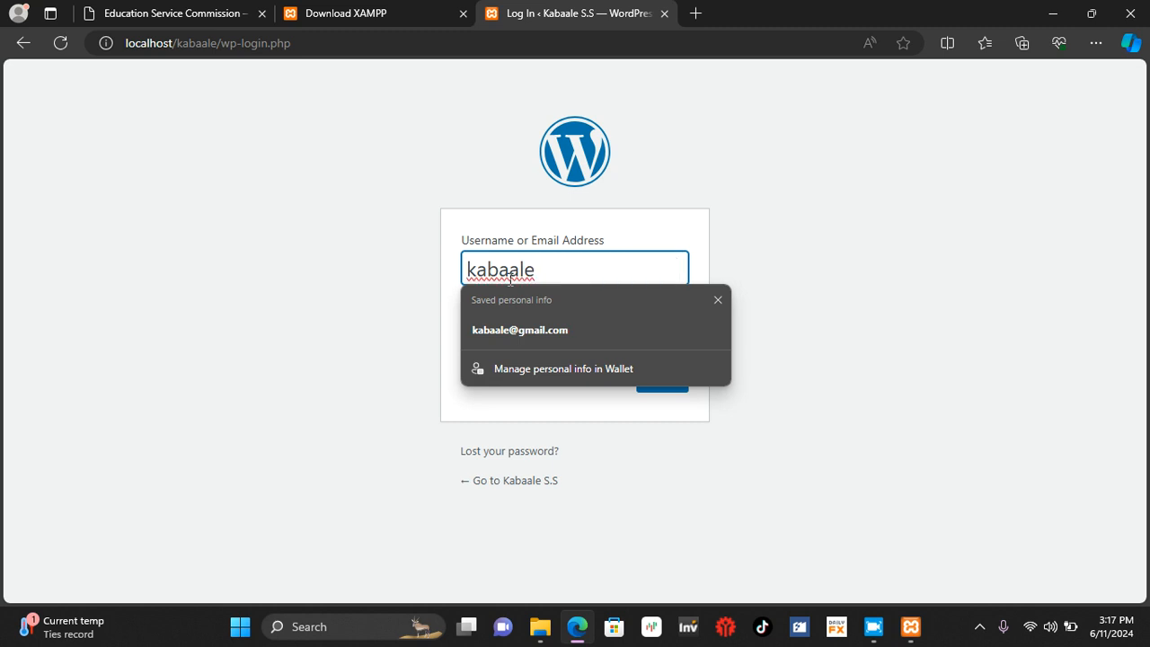
{"action": "left_click", "coordinate": [372, 297]}
Step: Enter the WordPress account password, reveal it to correct its missing letter, and log in to the dashboard
{"action": "left_click", "coordinate": [470, 321]}
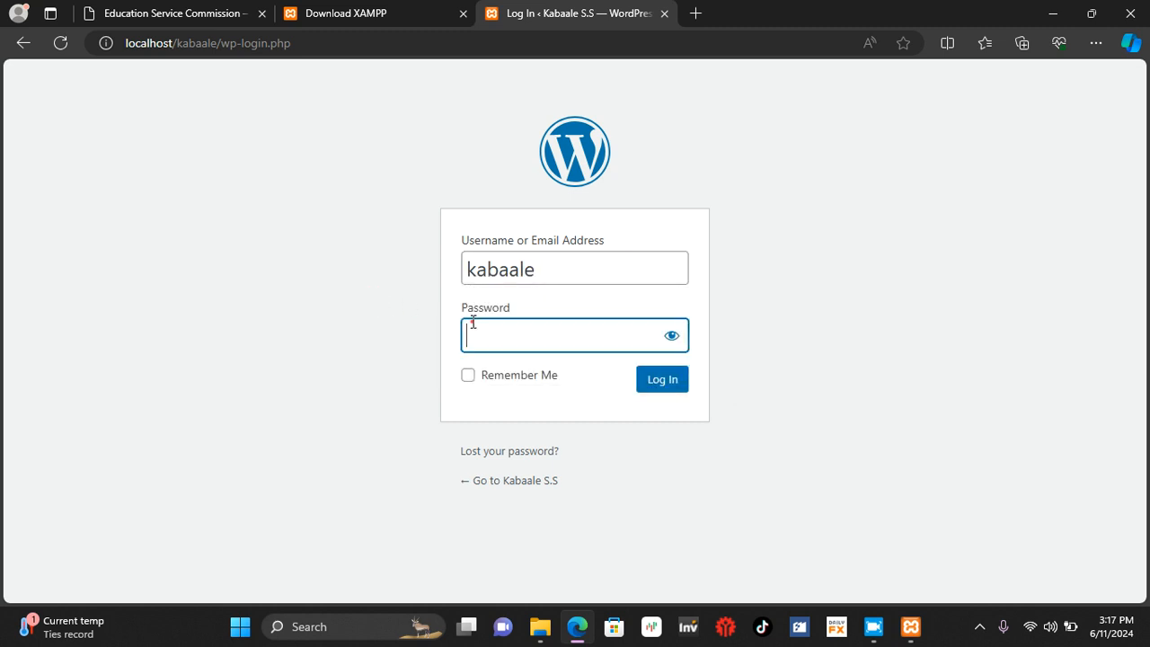
{"action": "type", "text": "****"}
{"action": "type", "text": "*****"}
{"action": "type", "text": "24"}
{"action": "left_click", "coordinate": [675, 344]}
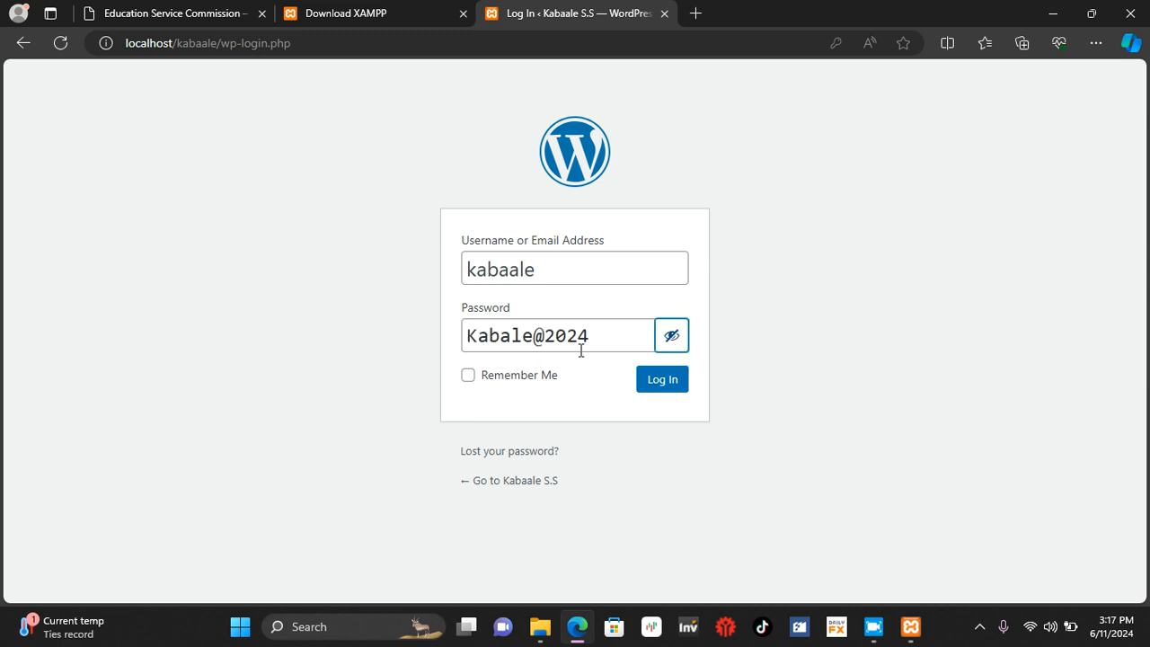
{"action": "left_click", "coordinate": [509, 341]}
{"action": "type", "text": "a"}
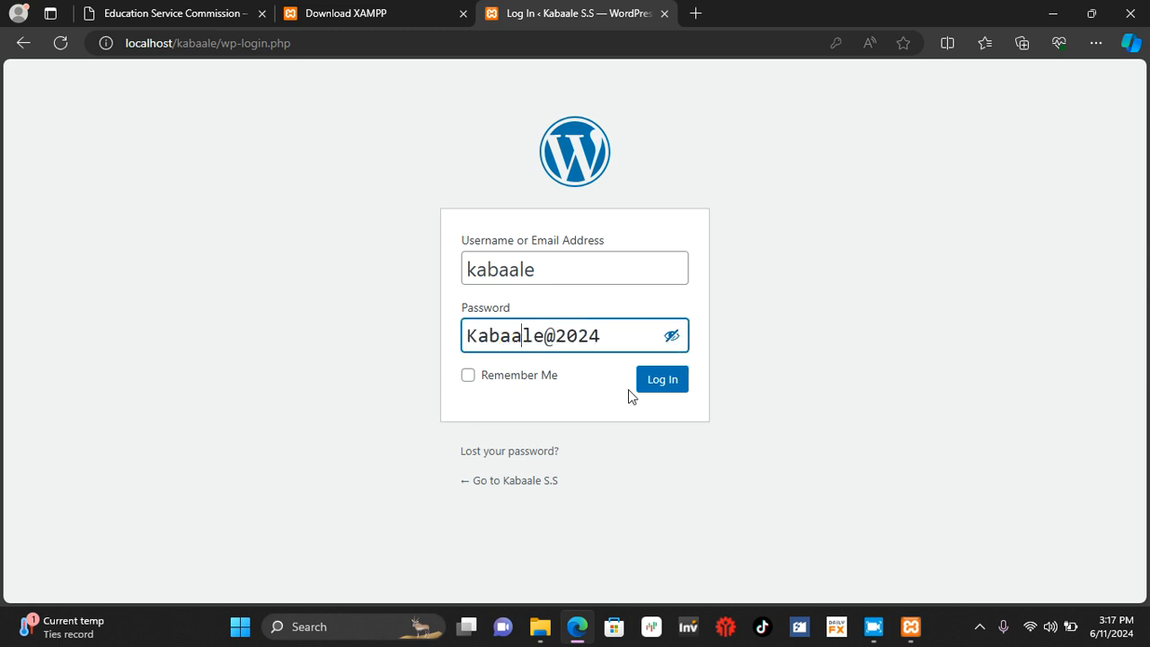
{"action": "left_click", "coordinate": [666, 383]}
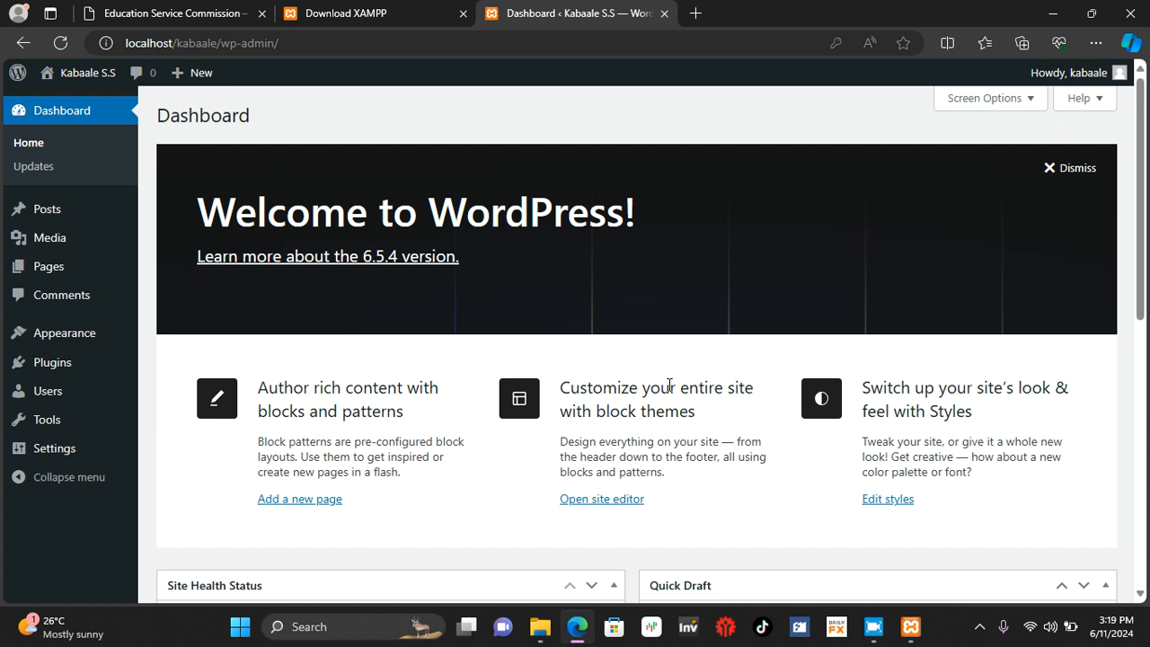
{"action": "left_click", "coordinate": [980, 626]}
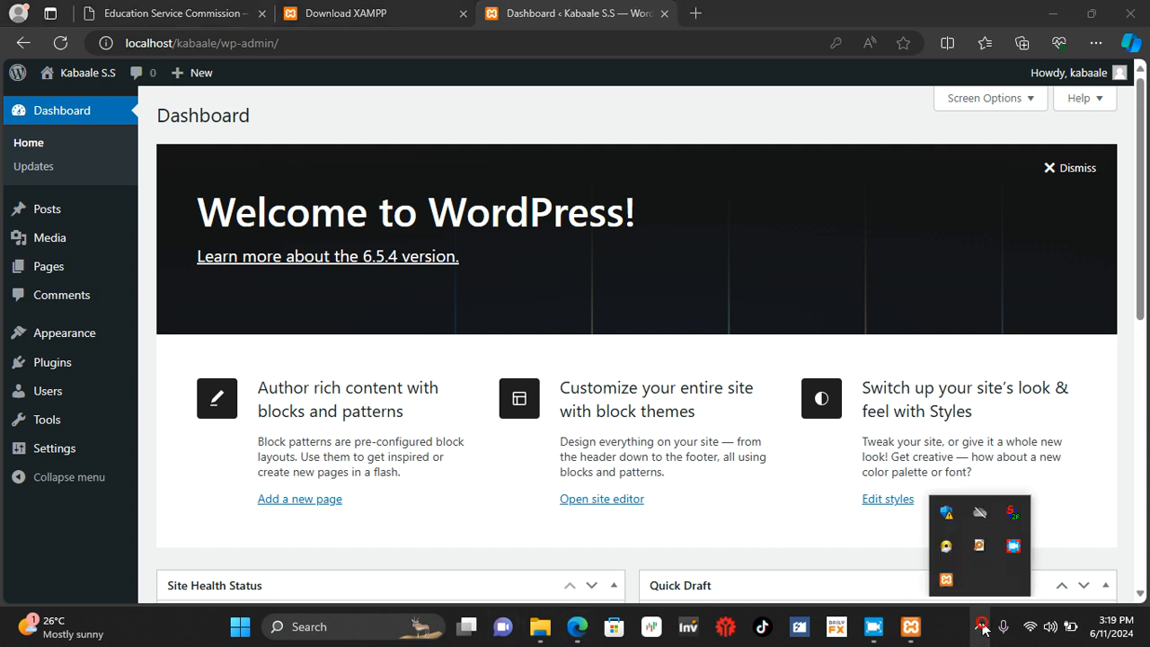